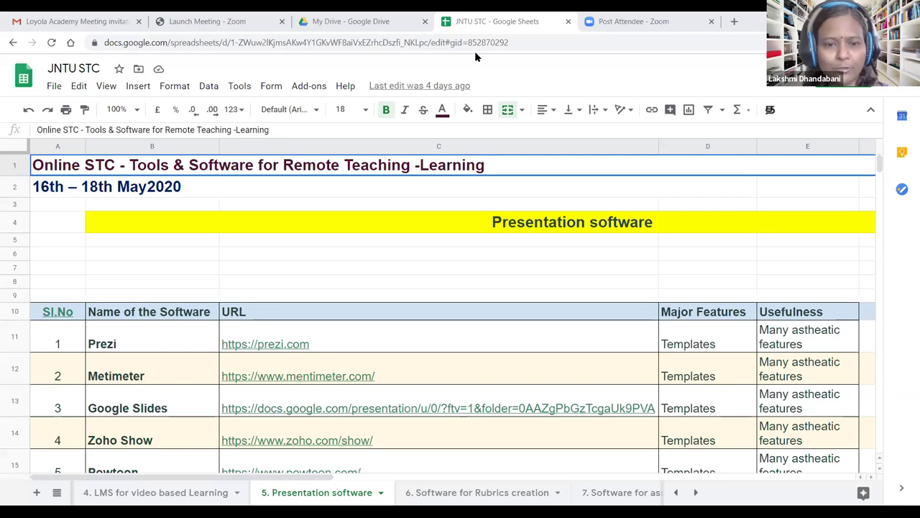
# - Switch to Google Drive and create a new blank Google Form in My Drive
pyautogui.click(344, 16)
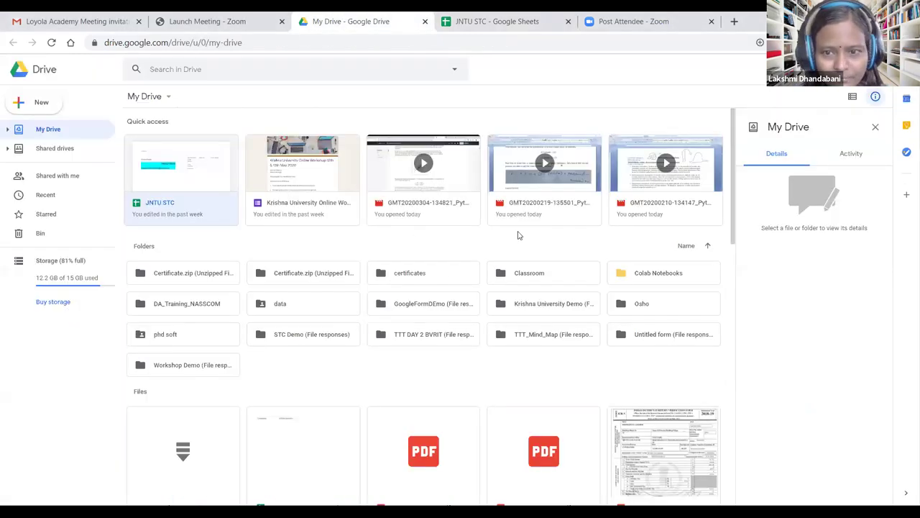
pyautogui.scroll(-3, 372, 271)
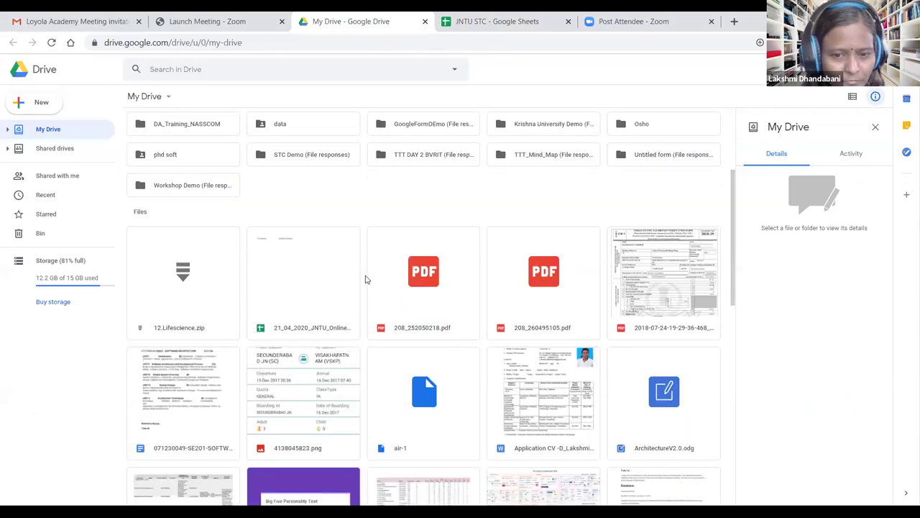
pyautogui.scroll(-2, 365, 278)
pyautogui.scroll(5, 365, 278)
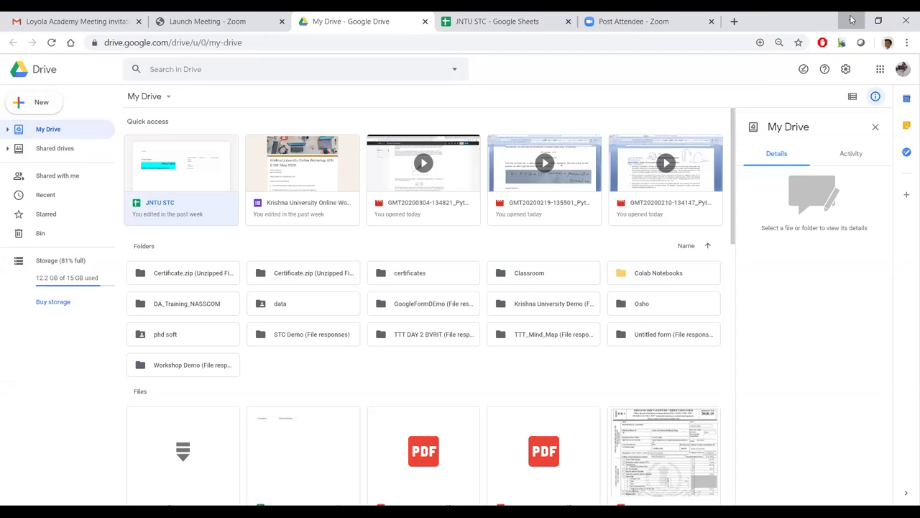
pyautogui.click(45, 108)
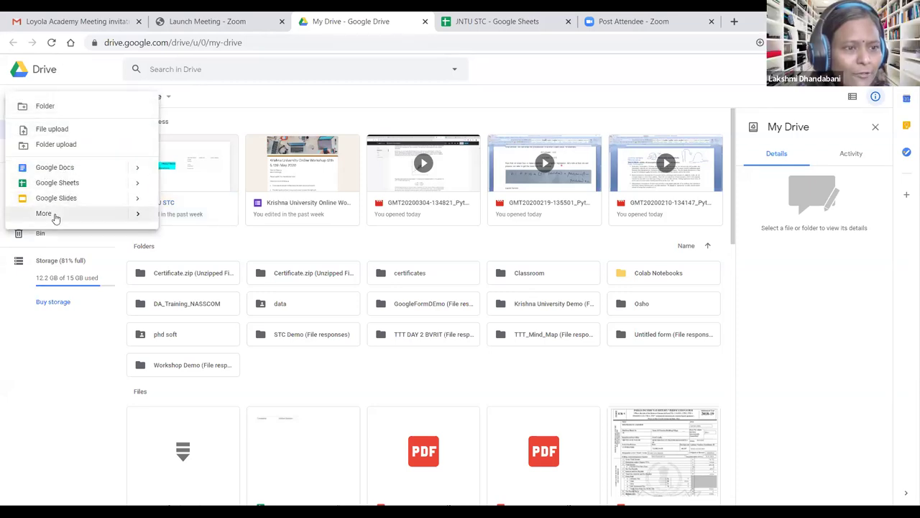
pyautogui.moveTo(55, 218)
pyautogui.click(209, 222)
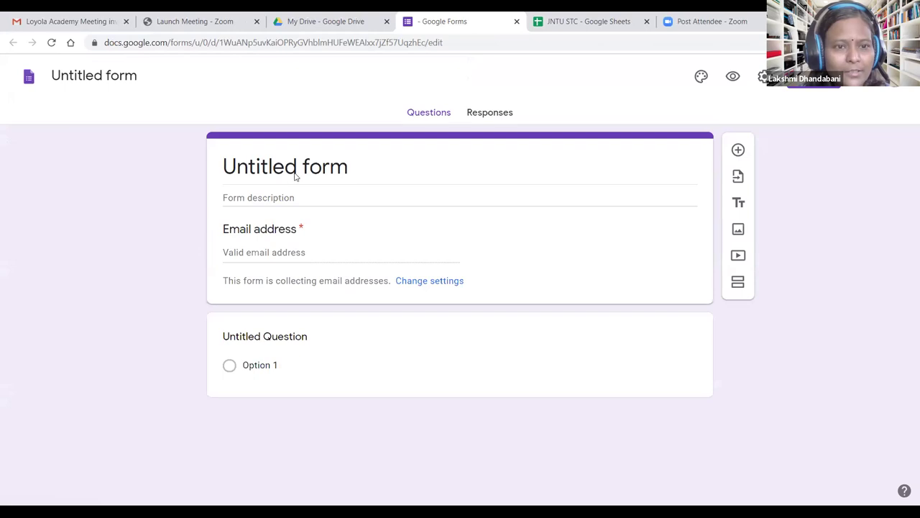
# - Title the form "Demo" and set the first question's text to "Math Equation"
pyautogui.write('Demo')
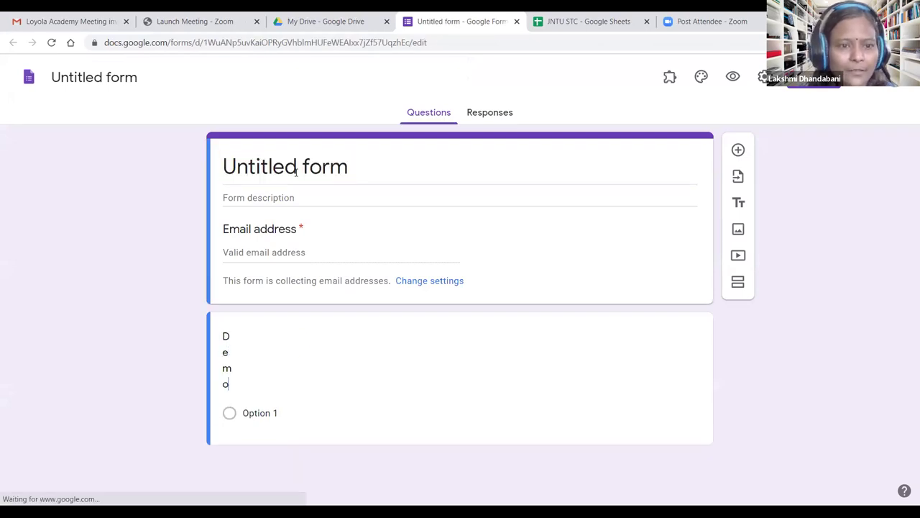
pyautogui.click(295, 169)
pyautogui.write('Demo')
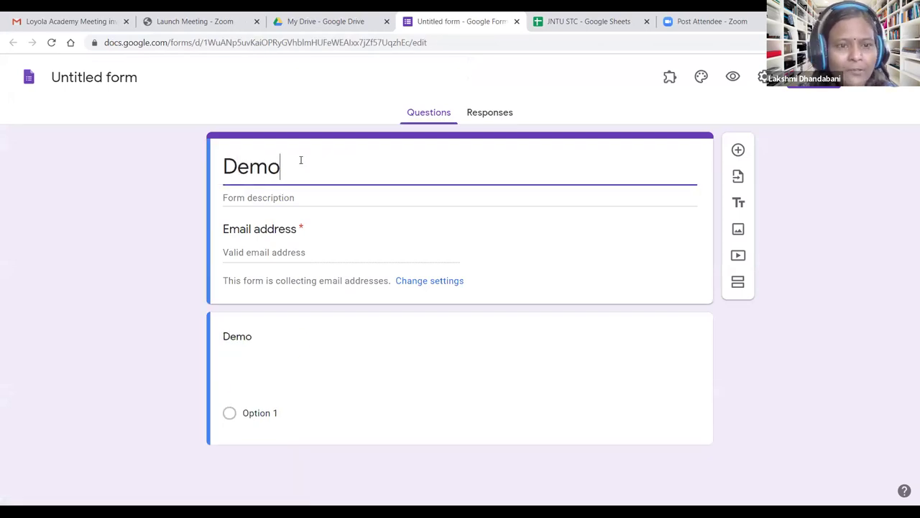
pyautogui.click(256, 340)
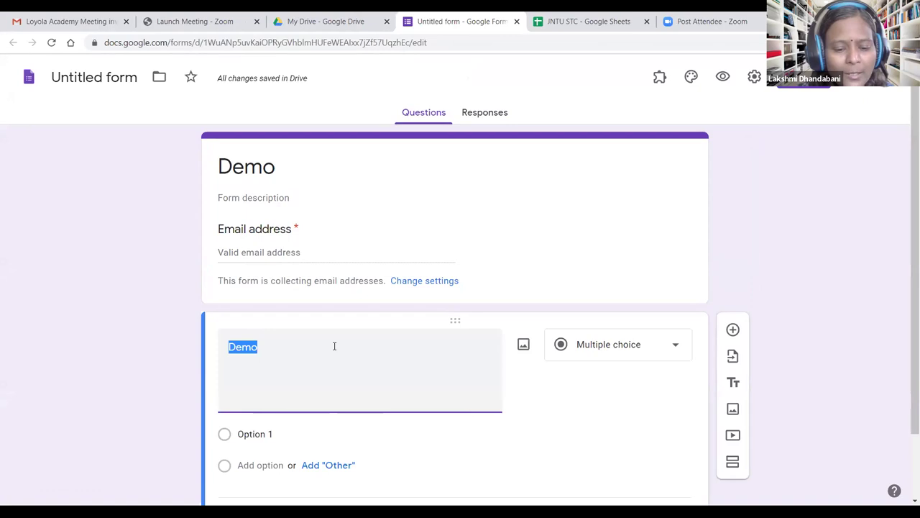
pyautogui.write('Math Equation')
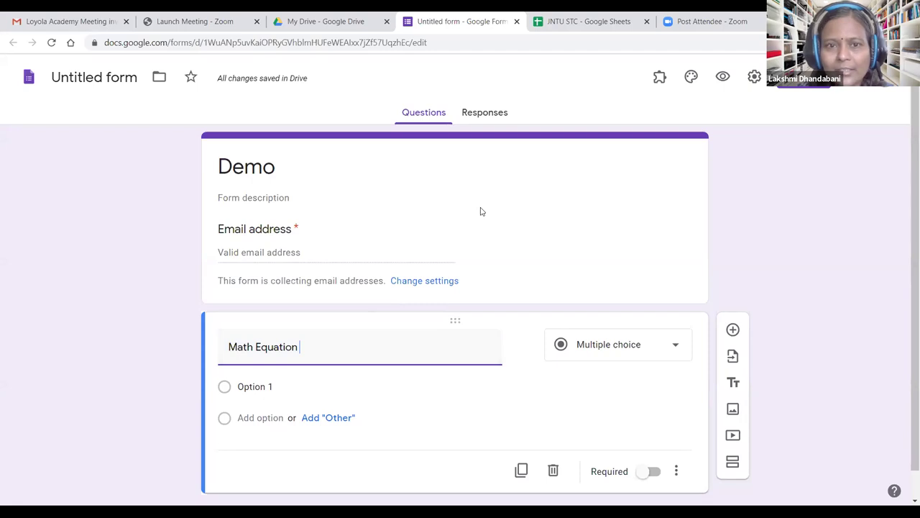
# - In the form settings, limit respondents to 1 response and enable shuffling of the question order
pyautogui.click(753, 78)
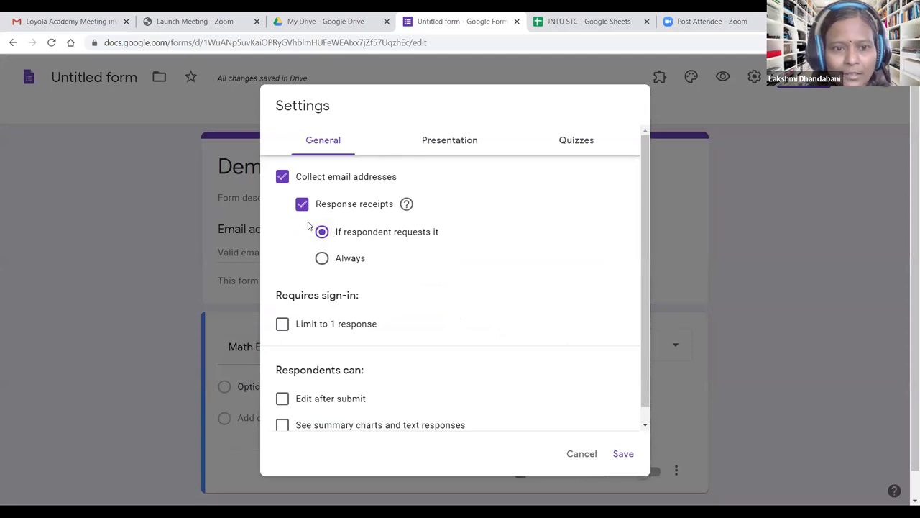
pyautogui.click(282, 325)
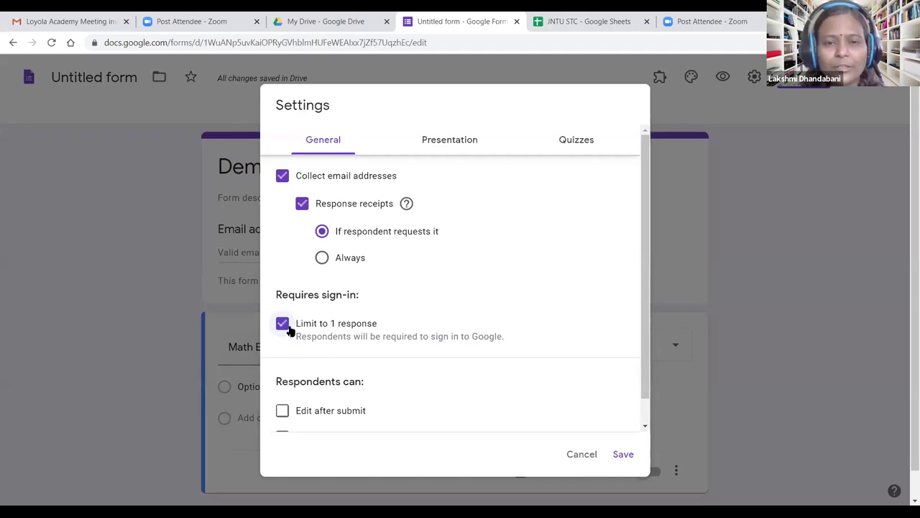
pyautogui.click(455, 143)
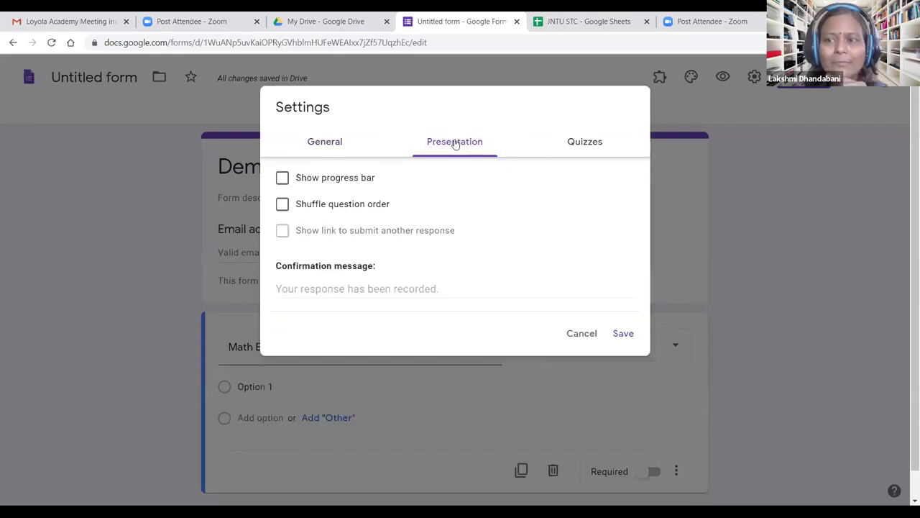
pyautogui.click(283, 205)
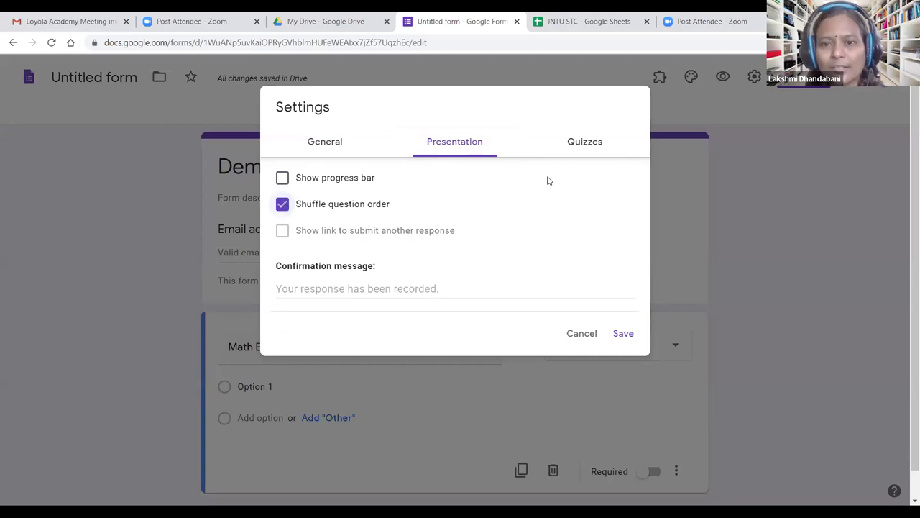
# - Turn the form into a quiz and save the settings
pyautogui.click(583, 143)
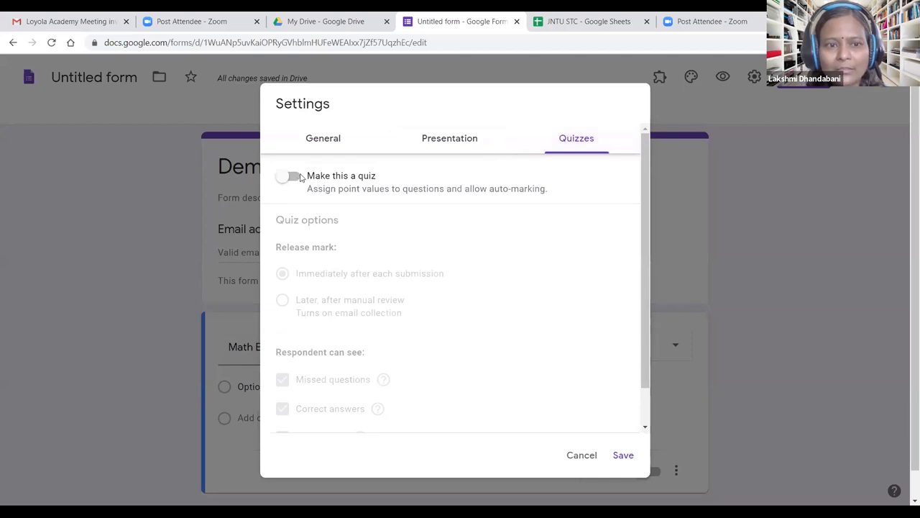
pyautogui.click(293, 177)
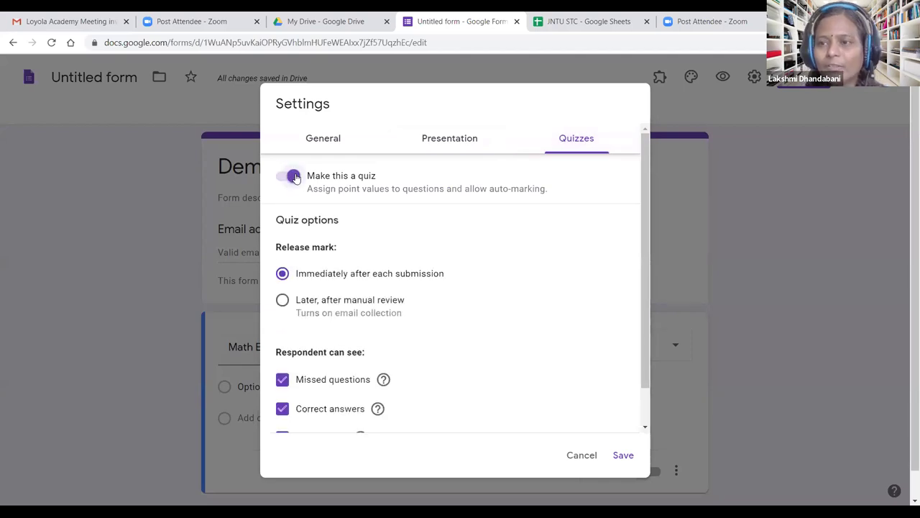
pyautogui.click(622, 453)
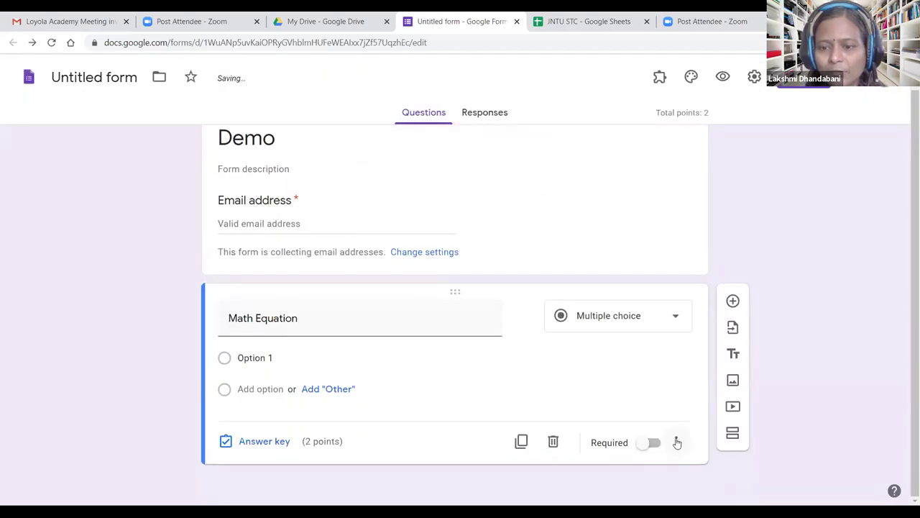
# - Enable shuffled option order for the Math Equation question and name the form file "Demo"
pyautogui.click(676, 442)
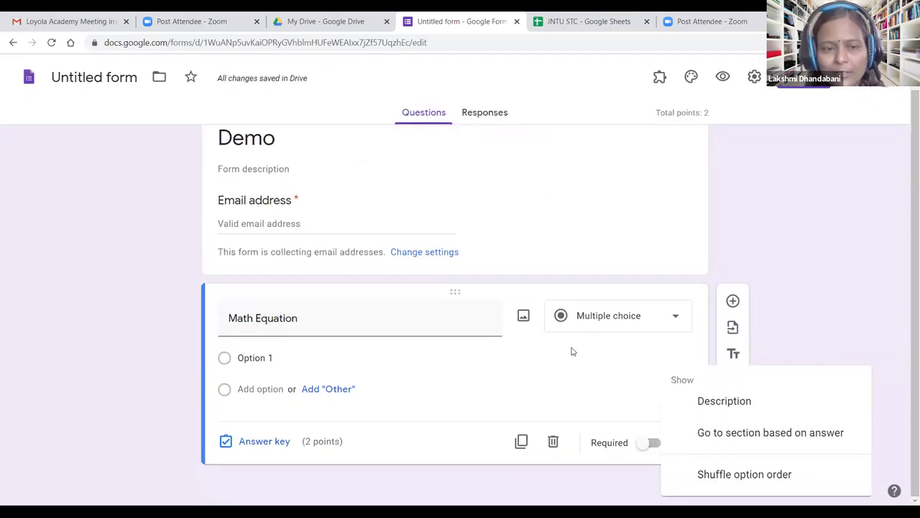
pyautogui.click(717, 476)
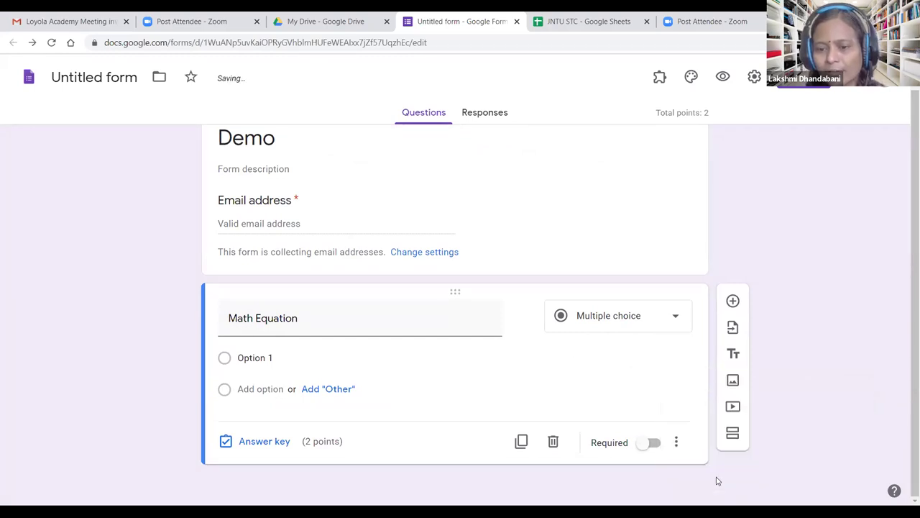
pyautogui.click(677, 441)
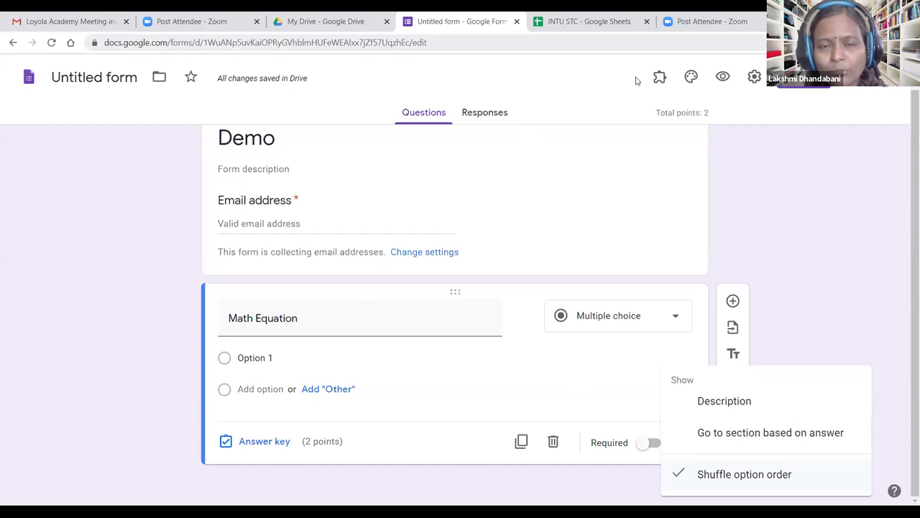
pyautogui.click(114, 74)
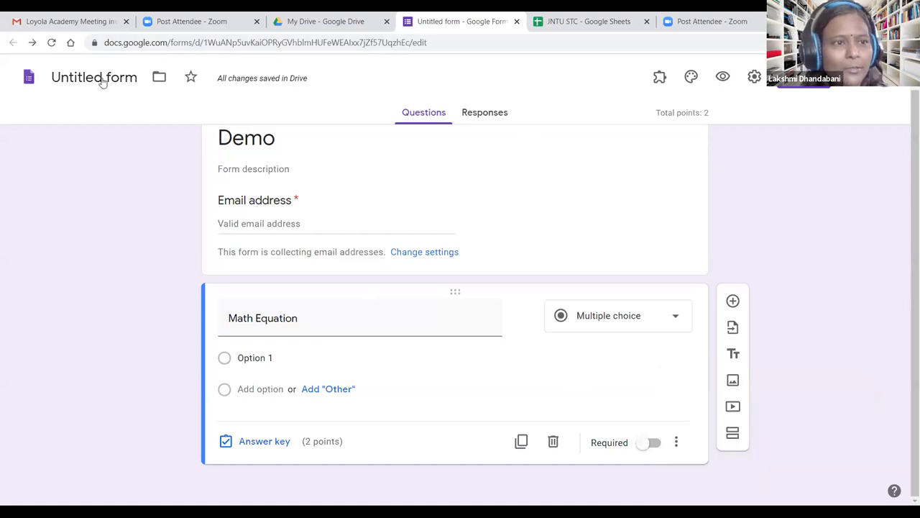
pyautogui.click(103, 83)
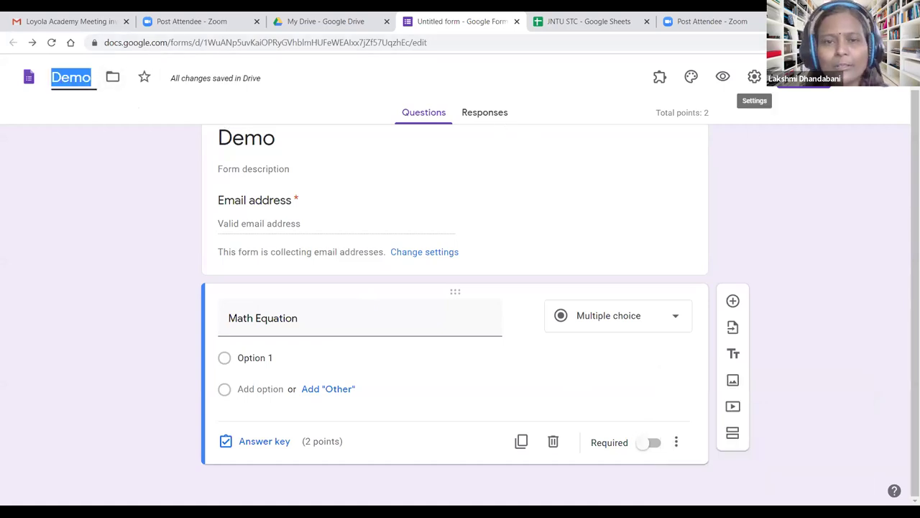
# - Search Google for "codecogs equation editor" in a new browser tab and open the CodeCogs Equation Editor result in its own tab
pyautogui.hotkey('ctrl', 't')
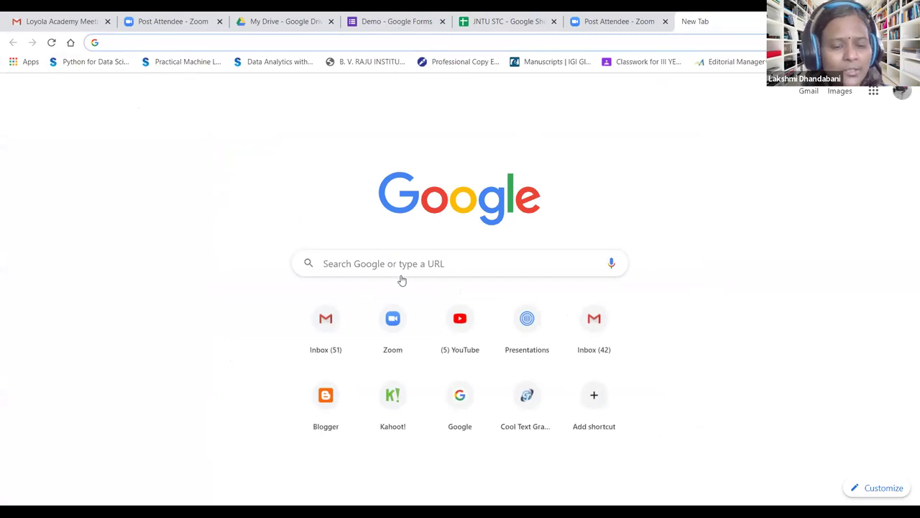
pyautogui.click(371, 262)
pyautogui.write('codecogs')
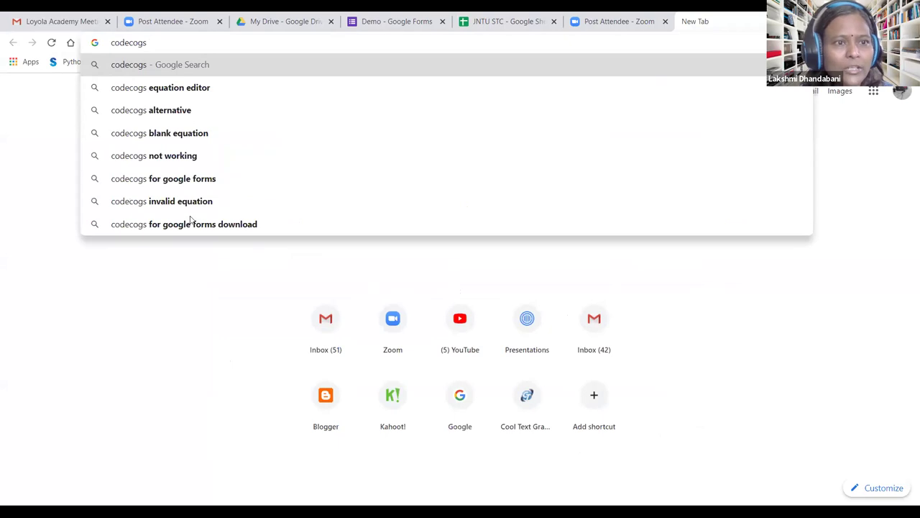
pyautogui.click(138, 88)
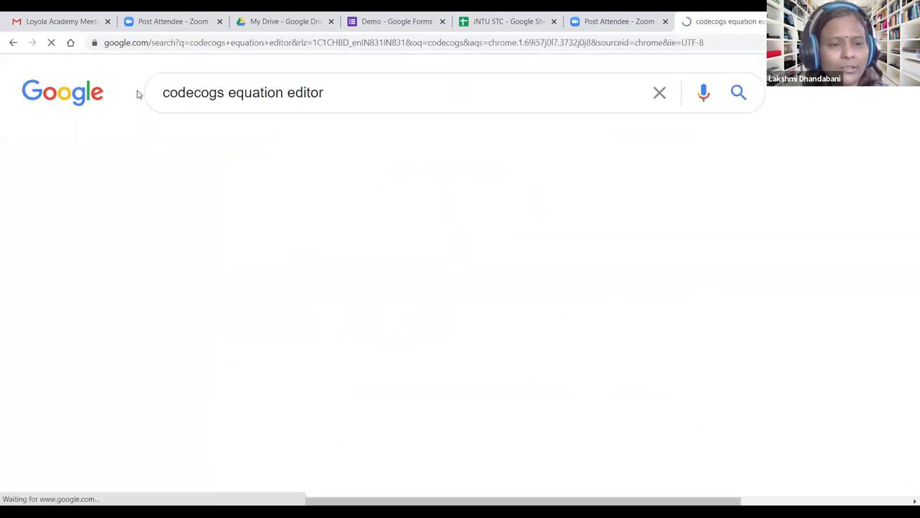
pyautogui.rightClick(298, 252)
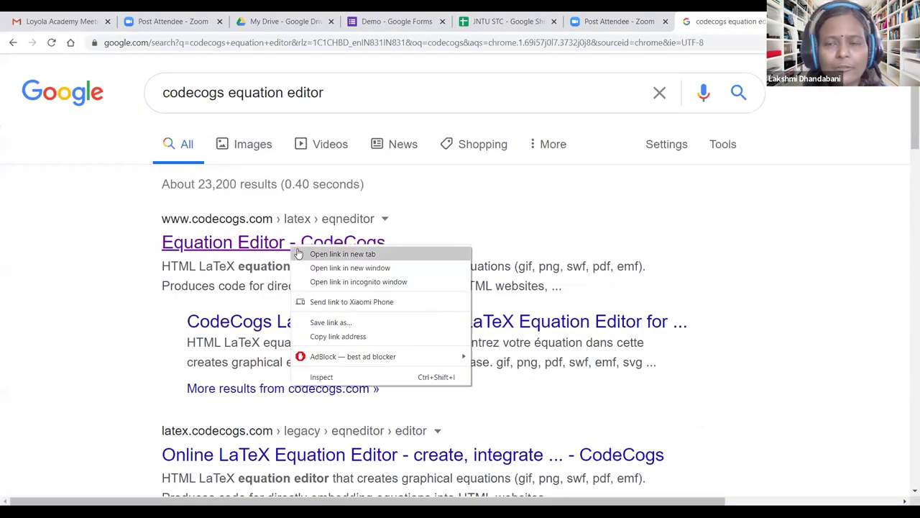
pyautogui.click(298, 254)
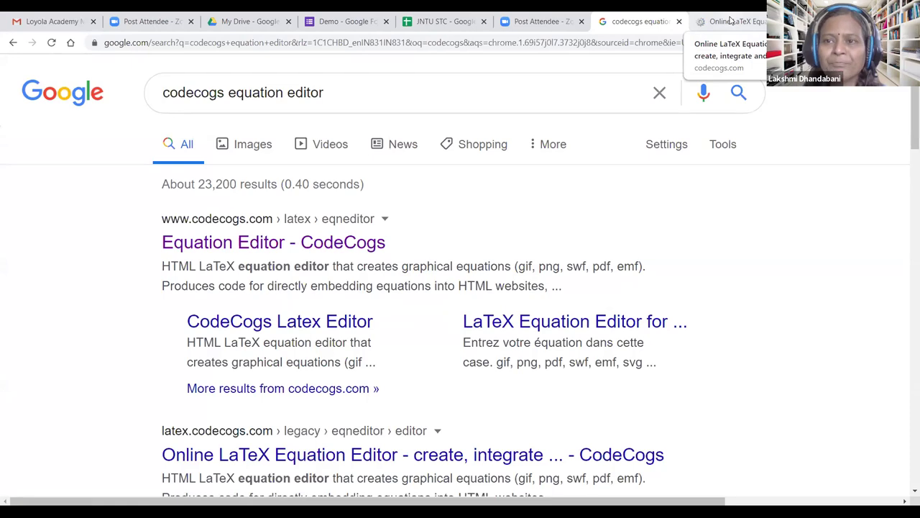
pyautogui.click(730, 21)
# - Enter the square root of 6 as \sqrt{6} in the equation box
pyautogui.click(473, 216)
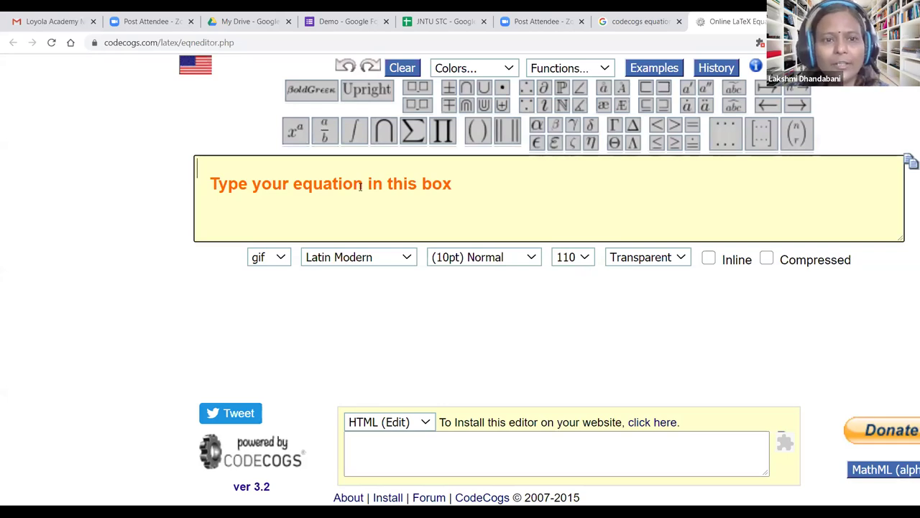
pyautogui.moveTo(324, 141)
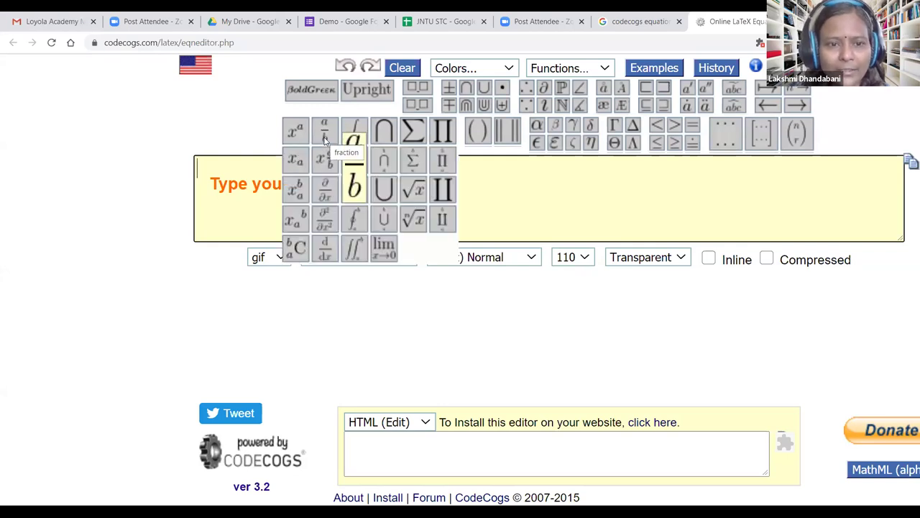
pyautogui.click(413, 196)
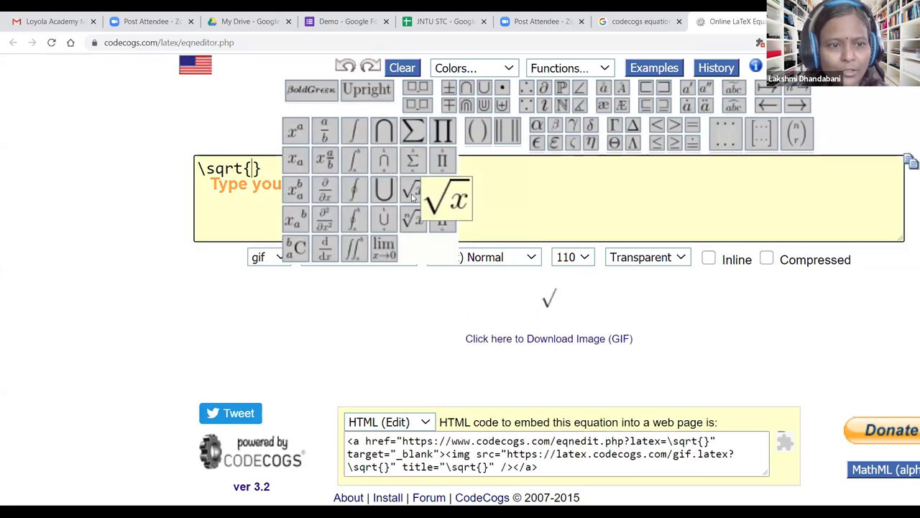
pyautogui.write('6')
pyautogui.click(237, 215)
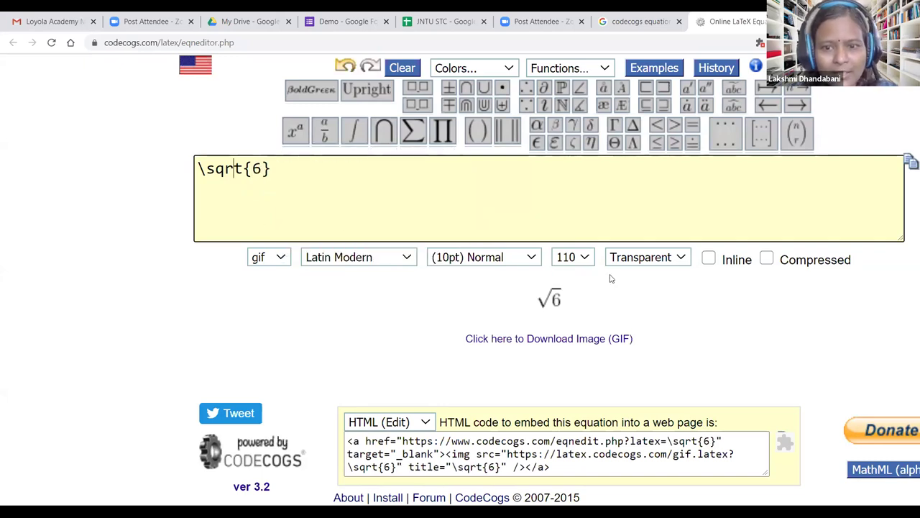
# - Set the equation's resolution to 150 and its font to Helvetica
pyautogui.click(584, 259)
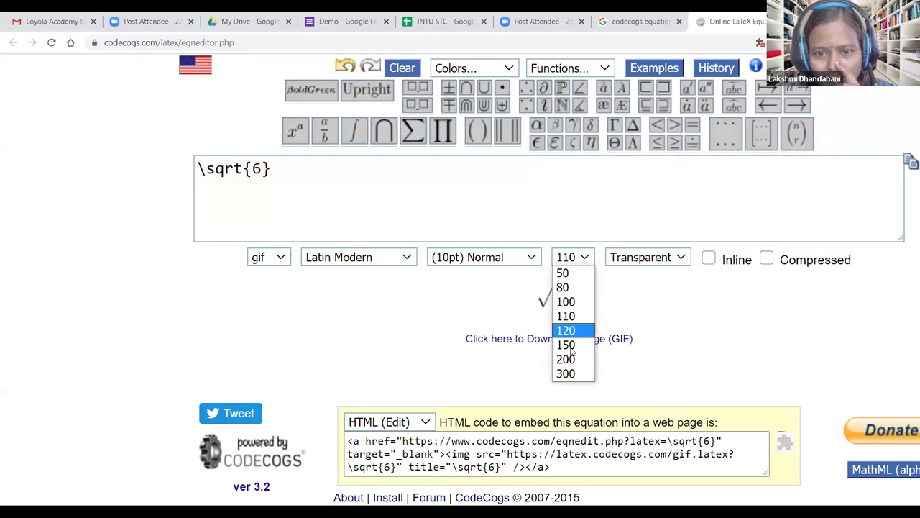
pyautogui.click(571, 346)
pyautogui.click(411, 259)
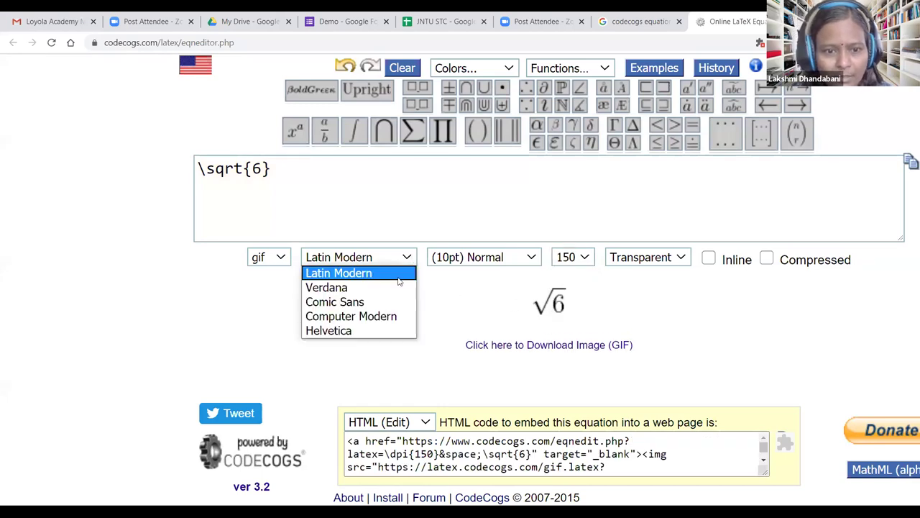
pyautogui.click(367, 330)
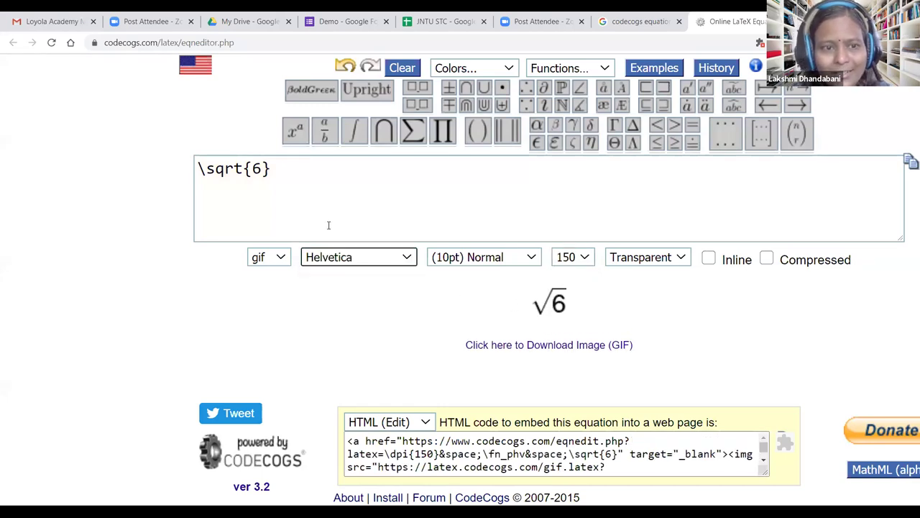
# - Append a plus-minus sign and a nested fraction, 2/3 over 4, after the square root of 6 in the equation
pyautogui.click(272, 168)
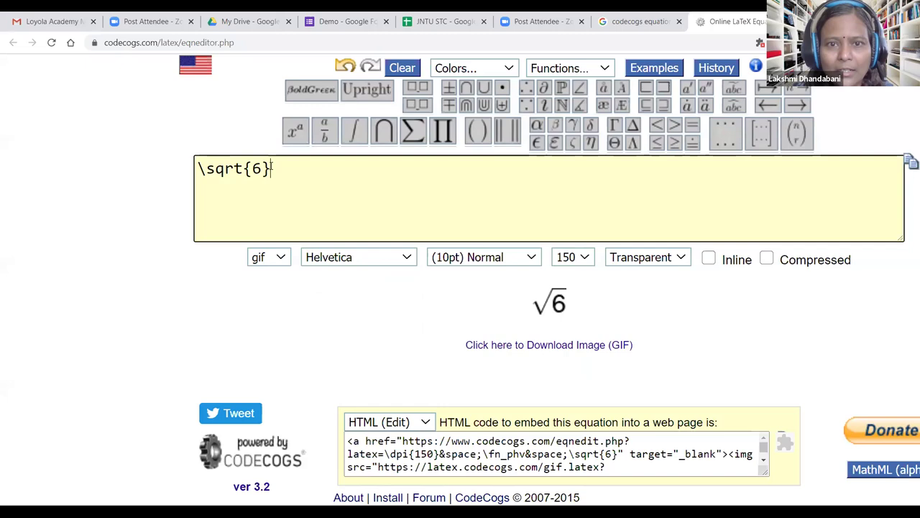
pyautogui.click(448, 88)
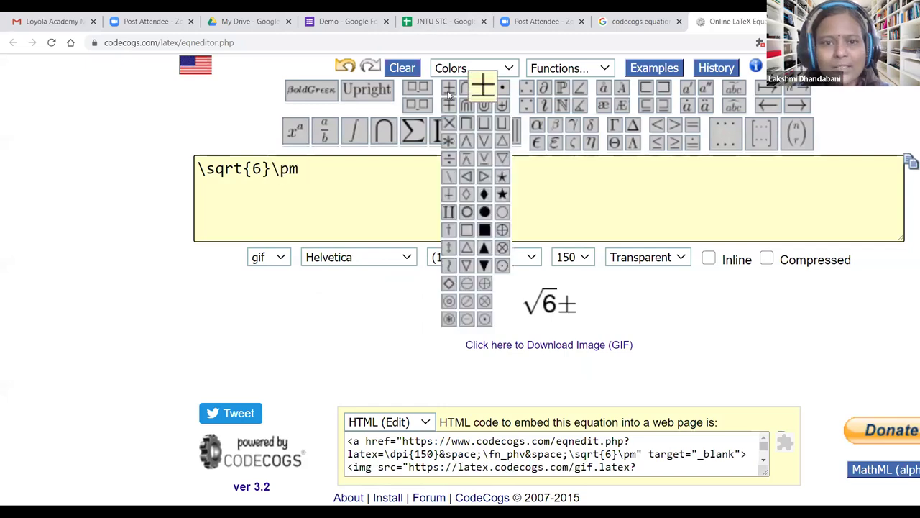
pyautogui.click(324, 131)
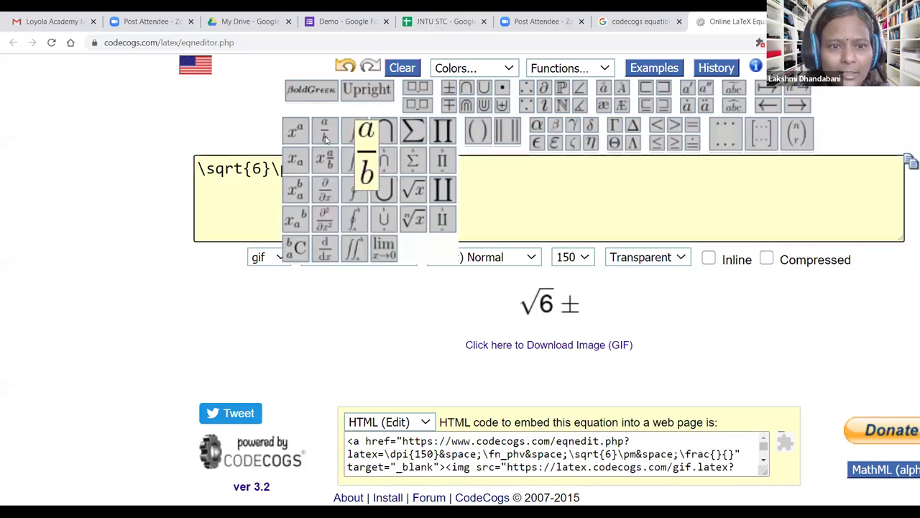
pyautogui.click(322, 161)
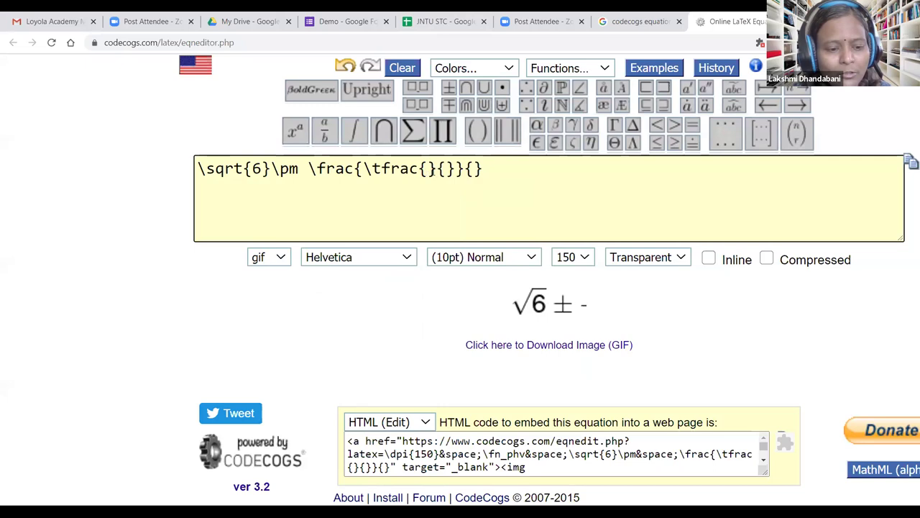
pyautogui.write('2')
pyautogui.click(457, 169)
pyautogui.write('3}}{')
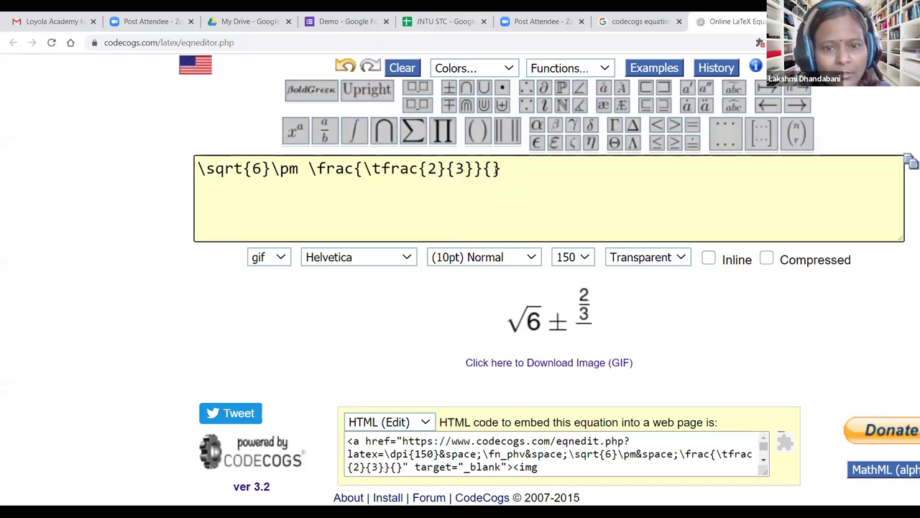
pyautogui.write('4')
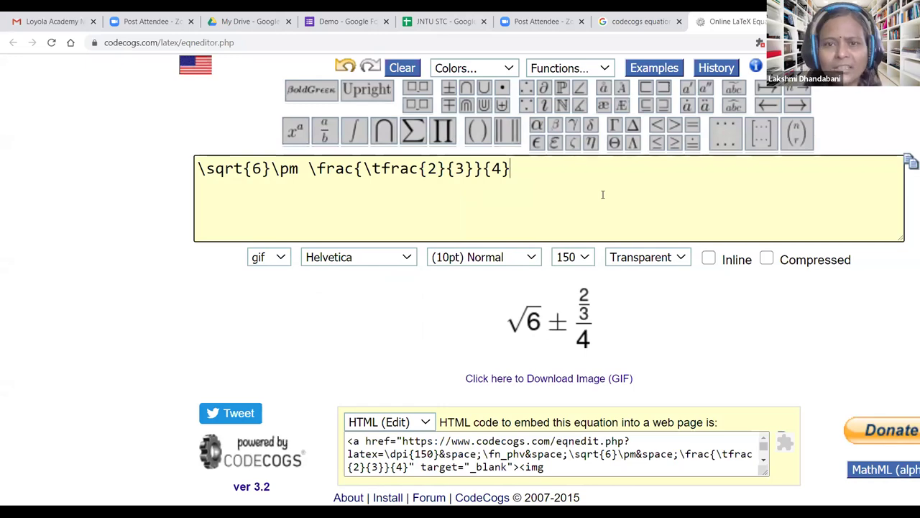
# - Extend the equation with a product symbol followed by 0 raised to the power 3
pyautogui.click(444, 136)
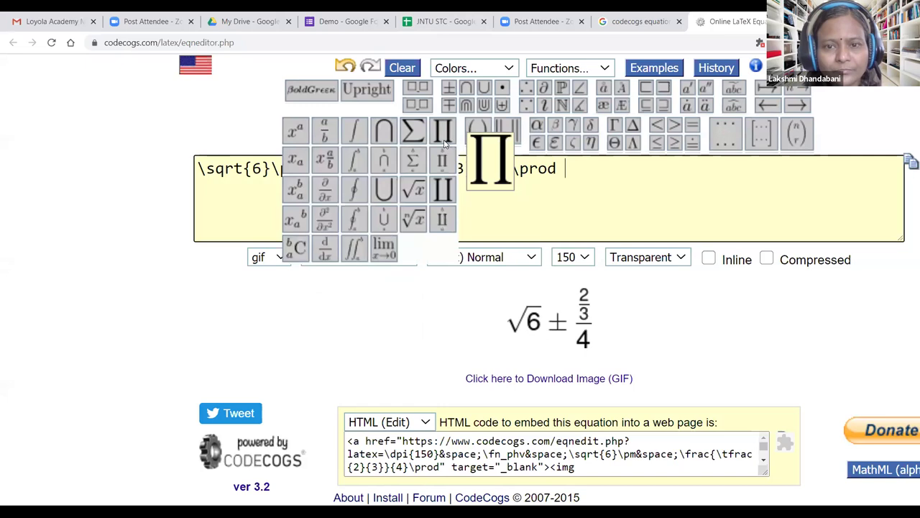
pyautogui.moveTo(356, 136)
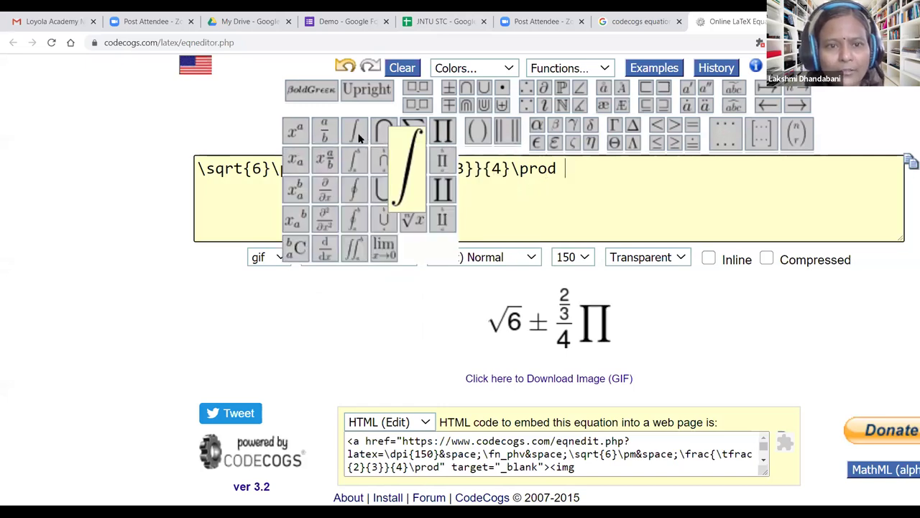
pyautogui.click(305, 141)
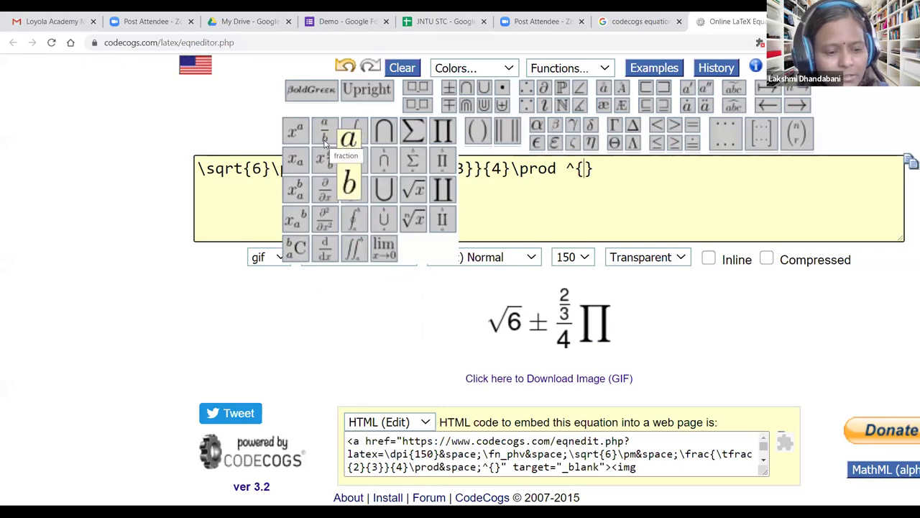
pyautogui.write('3')
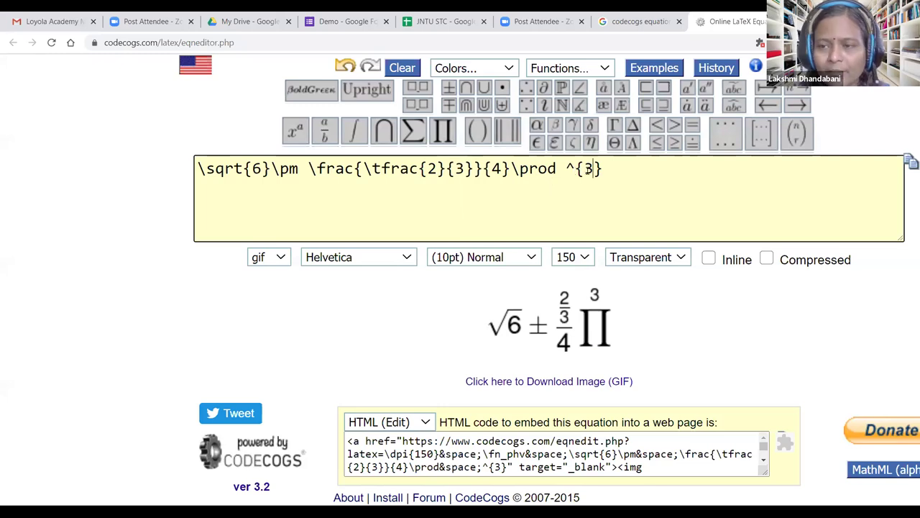
pyautogui.click(566, 169)
pyautogui.write('0')
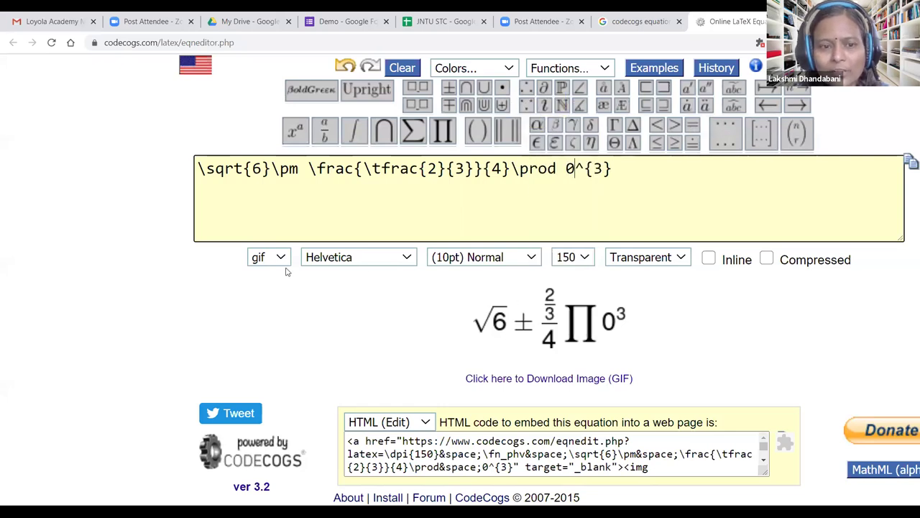
# - Try the Computer Modern font for the equation and set it back to Helvetica
pyautogui.click(407, 257)
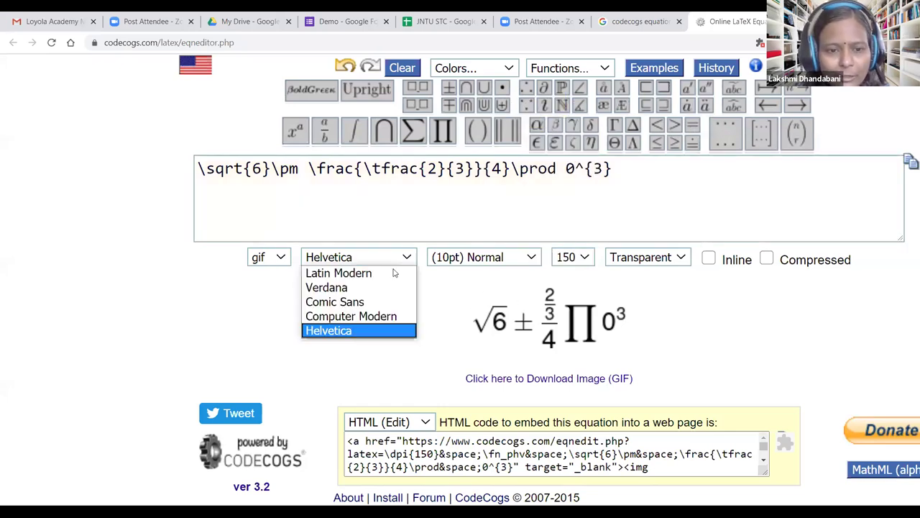
pyautogui.click(354, 321)
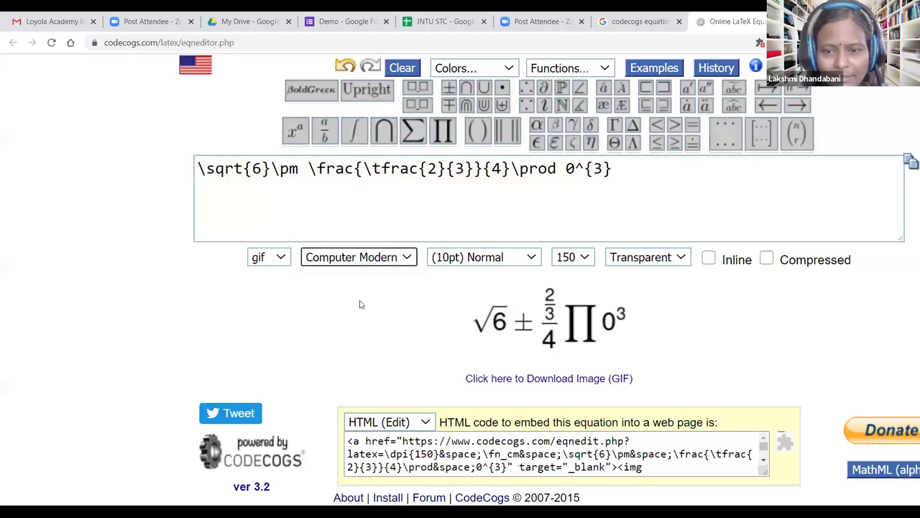
pyautogui.click(408, 256)
pyautogui.click(336, 330)
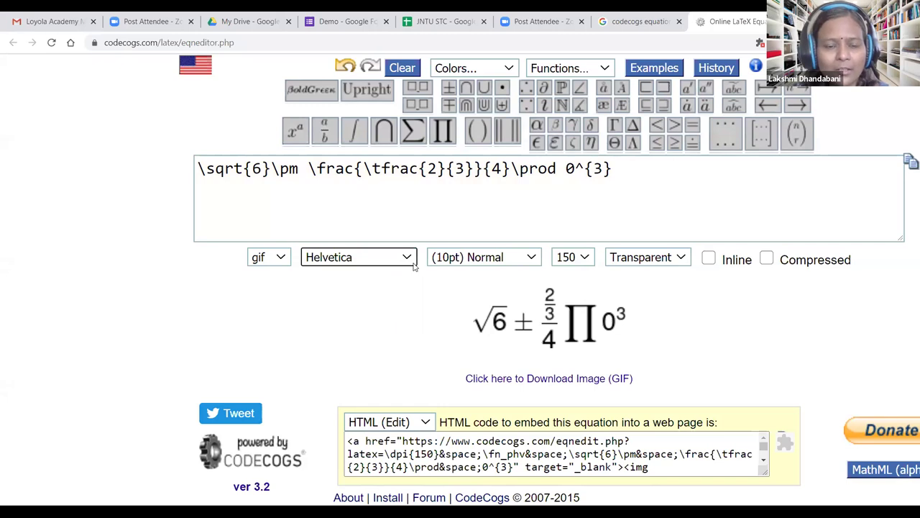
# - Set the equation's font size to (18pt) Very Large and keep its resolution at 150
pyautogui.click(533, 259)
pyautogui.click(475, 321)
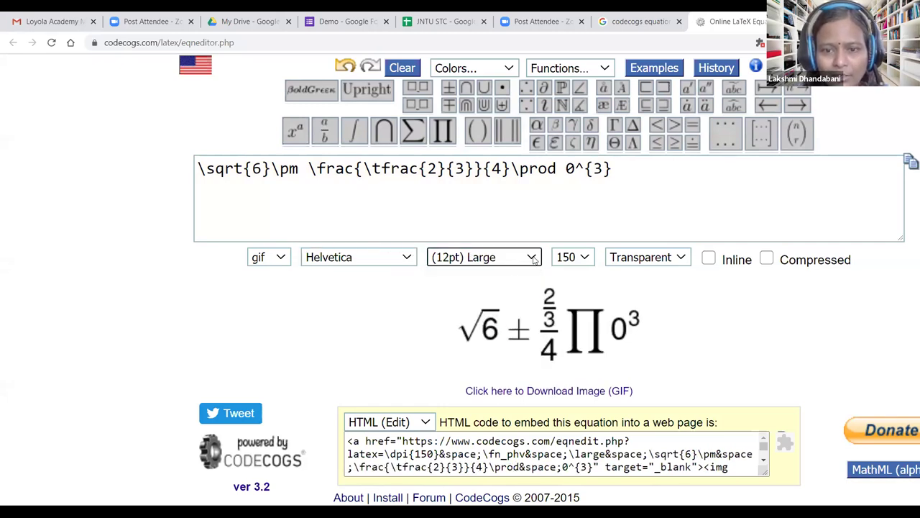
pyautogui.click(533, 259)
pyautogui.click(485, 330)
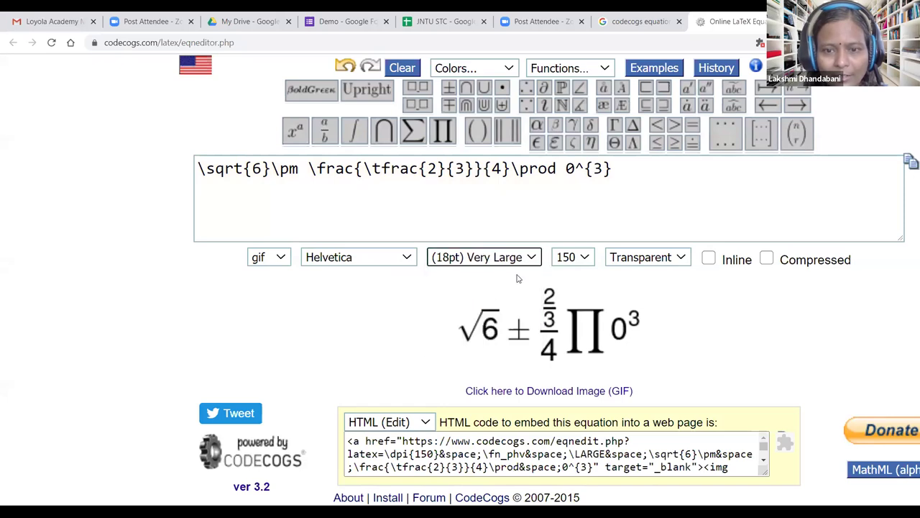
pyautogui.click(584, 258)
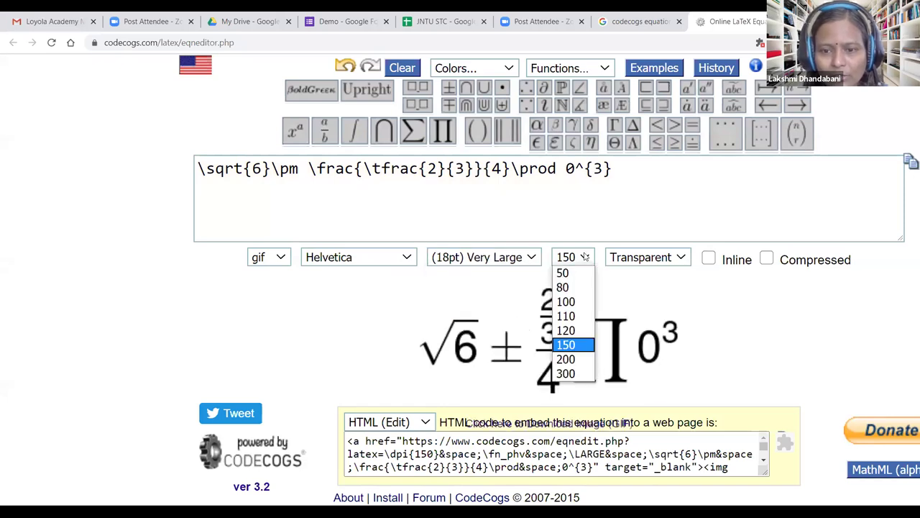
pyautogui.click(565, 345)
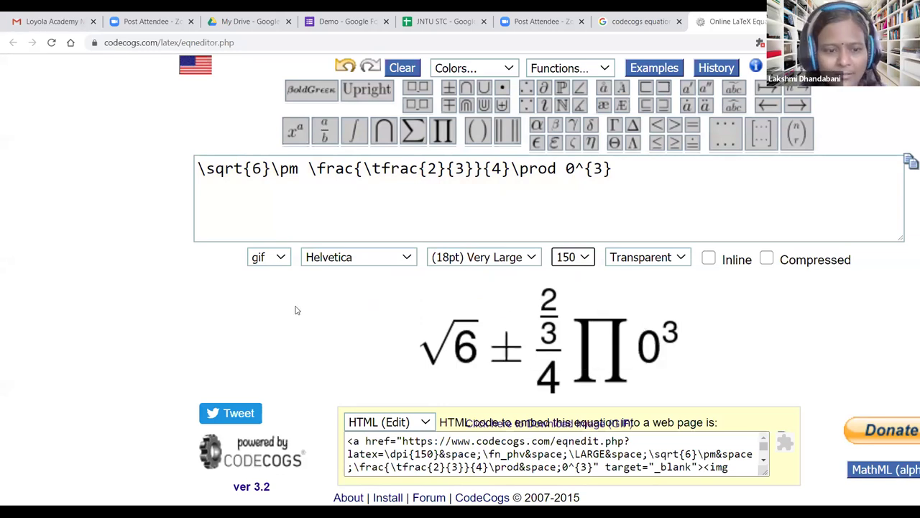
# - Set the equation's embed code format to URL
pyautogui.click(860, 320)
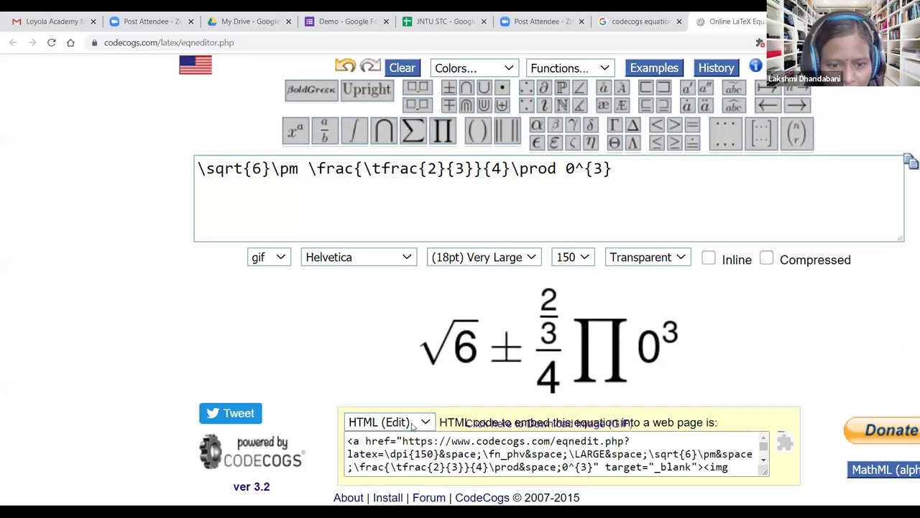
pyautogui.moveTo(424, 426); pyautogui.dragTo(309, 407)
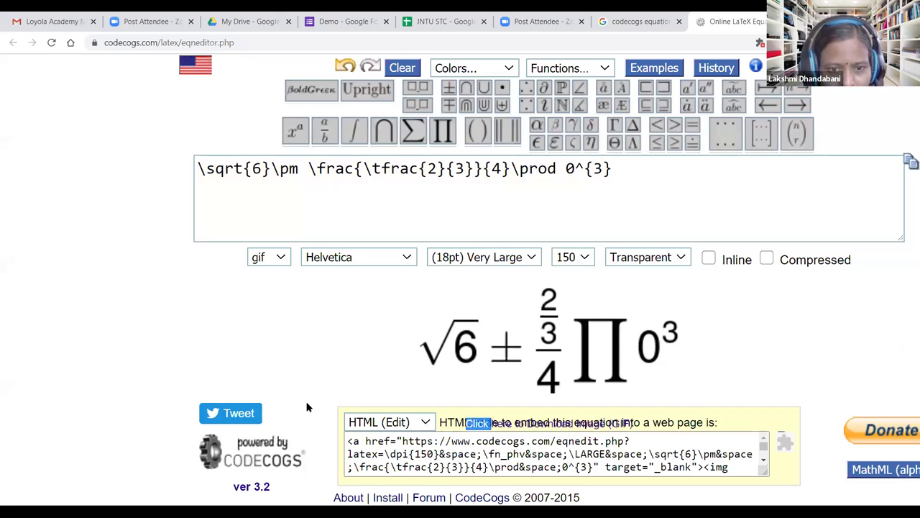
pyautogui.click(395, 419)
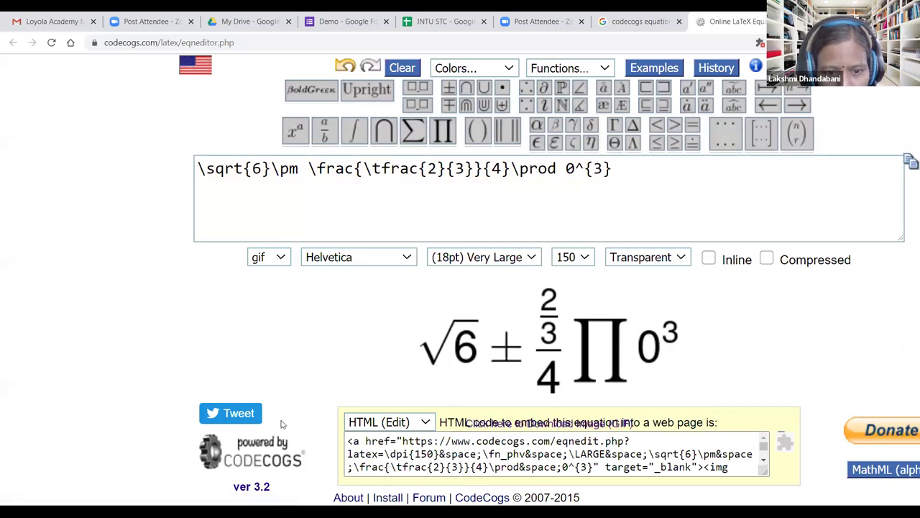
pyautogui.hotkey('ctrl', '-')
pyautogui.hotkey('ctrl', '-')
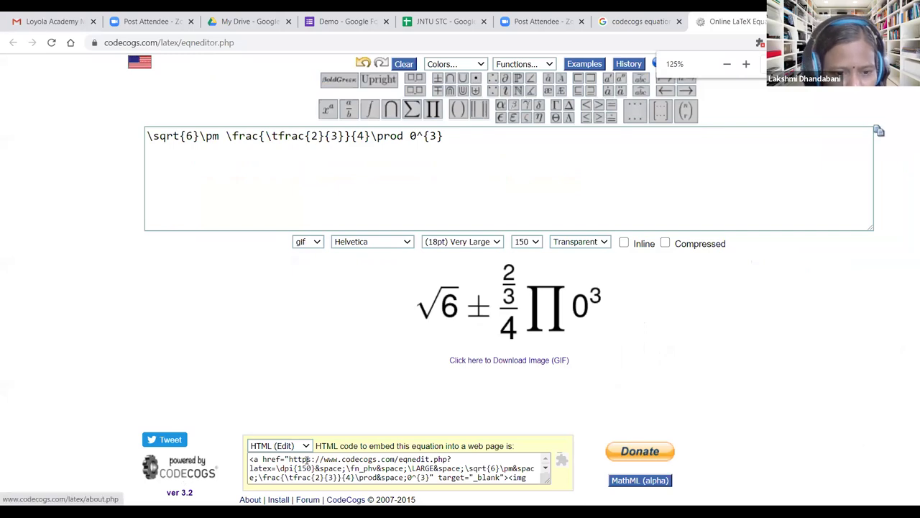
pyautogui.click(305, 447)
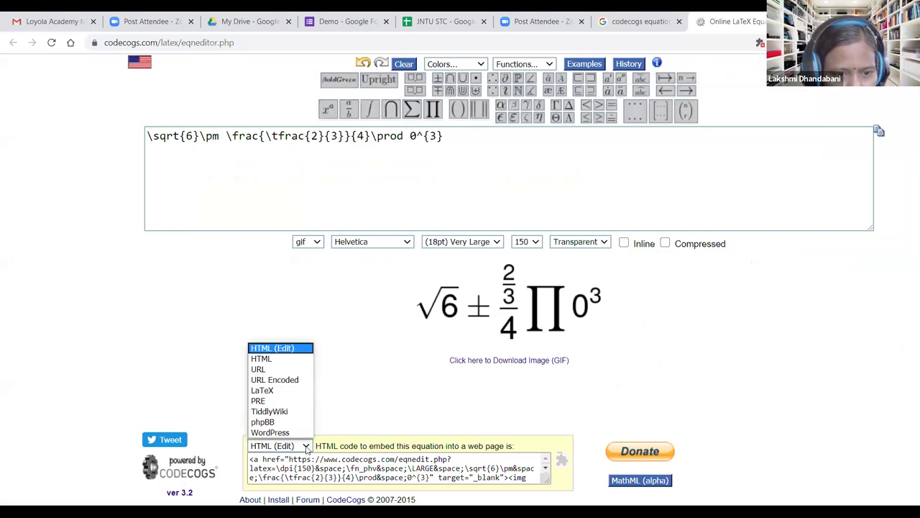
pyautogui.click(274, 372)
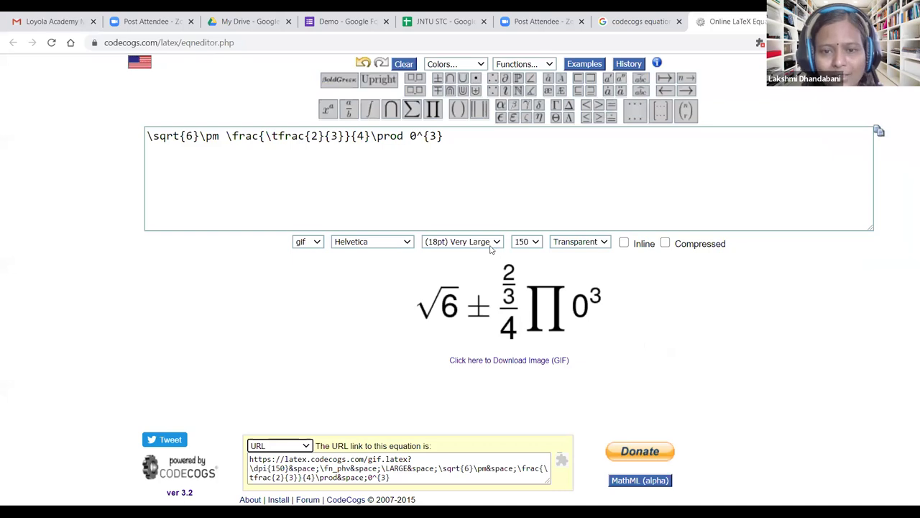
pyautogui.click(534, 245)
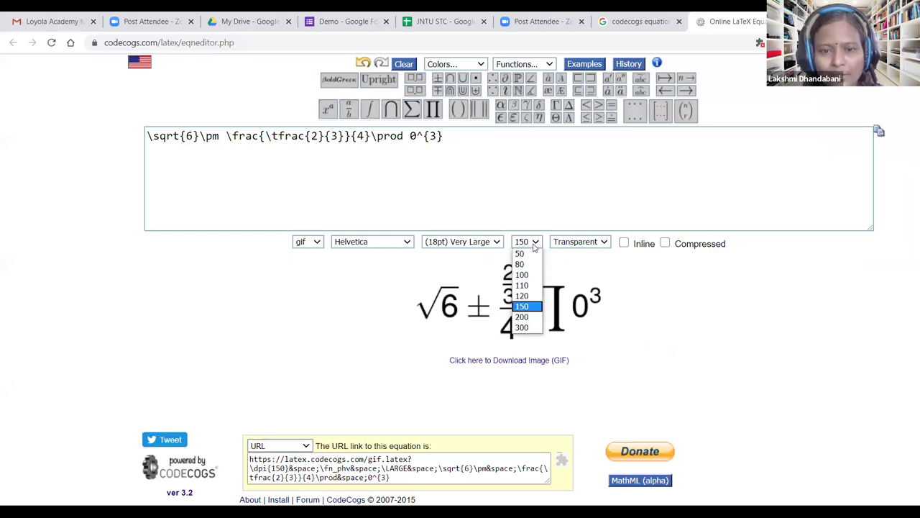
pyautogui.click(534, 245)
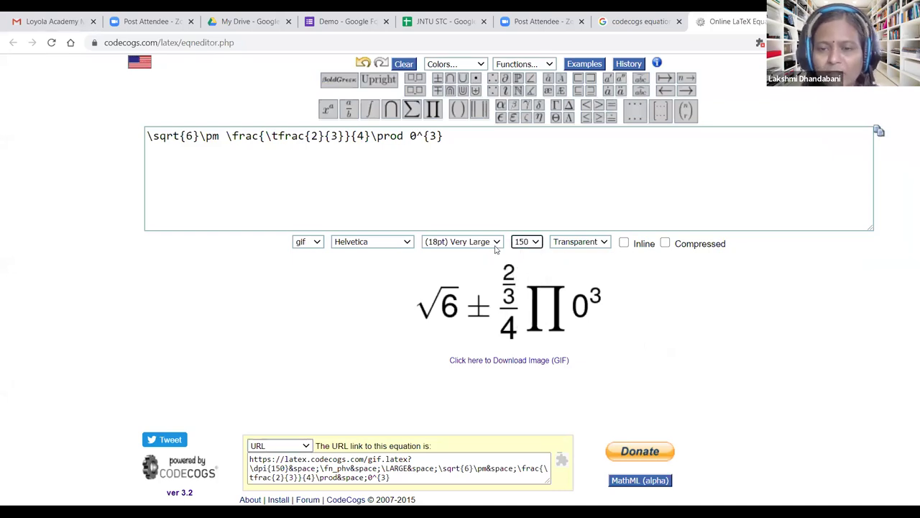
pyautogui.click(307, 447)
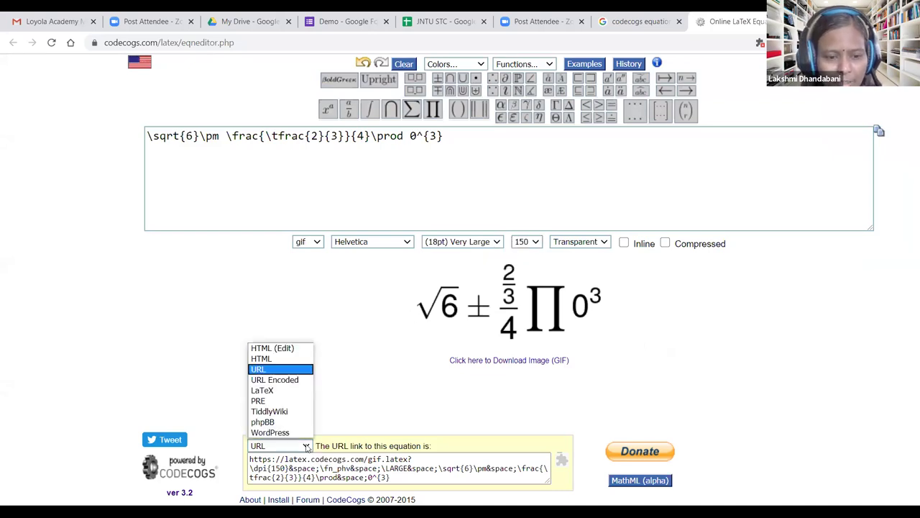
pyautogui.click(281, 371)
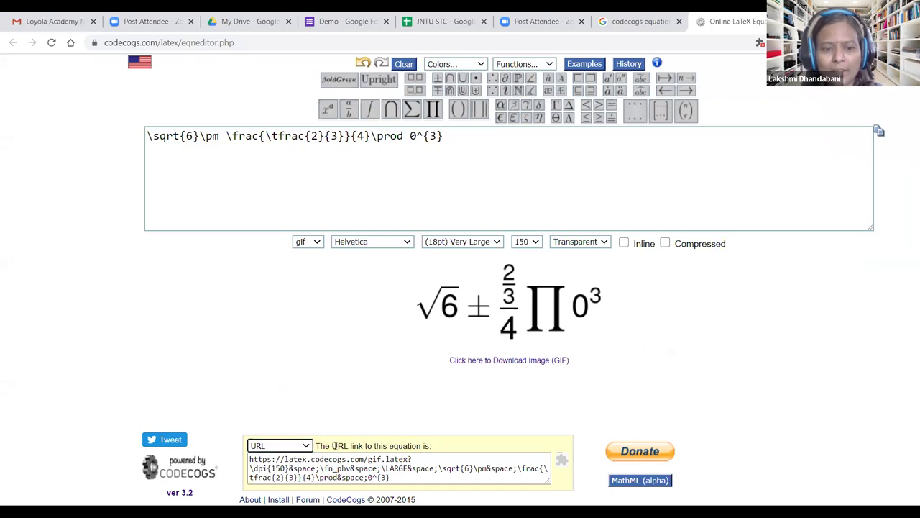
# - Select and copy the equation's complete URL link
pyautogui.click(304, 473)
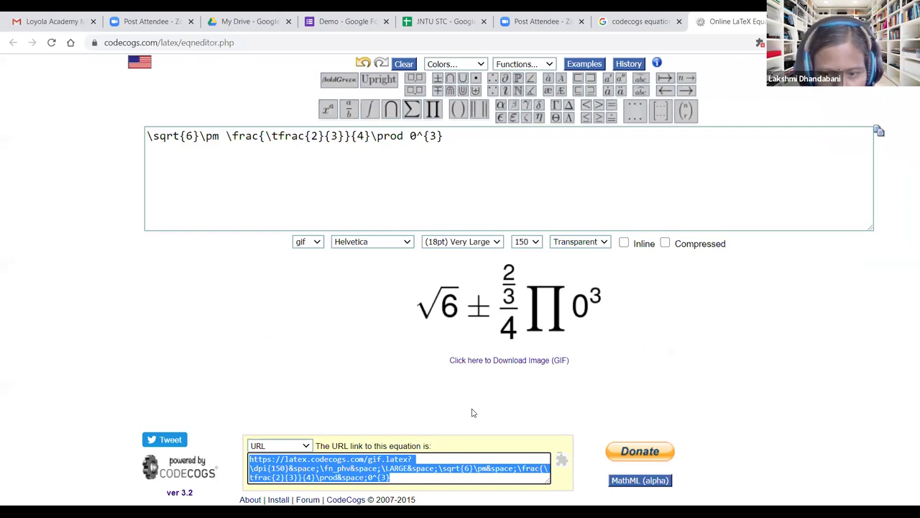
pyautogui.click(505, 386)
pyautogui.click(375, 461)
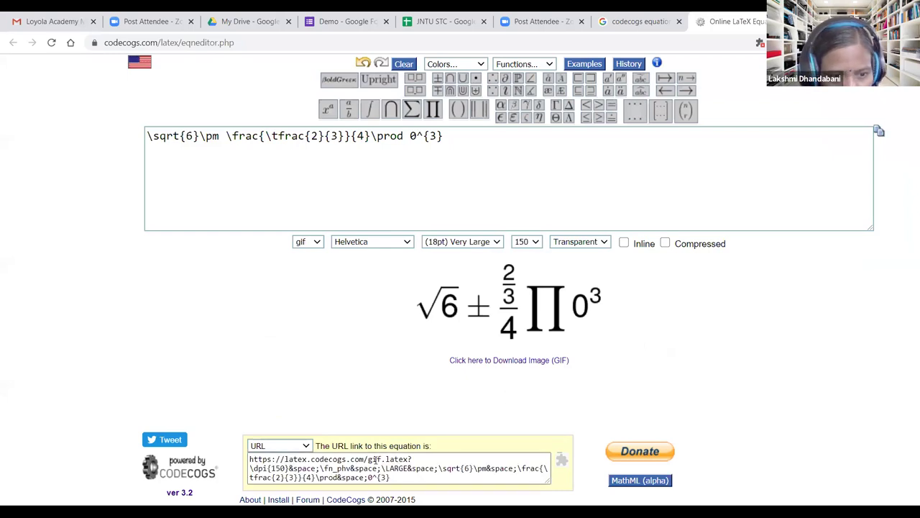
pyautogui.click(266, 465)
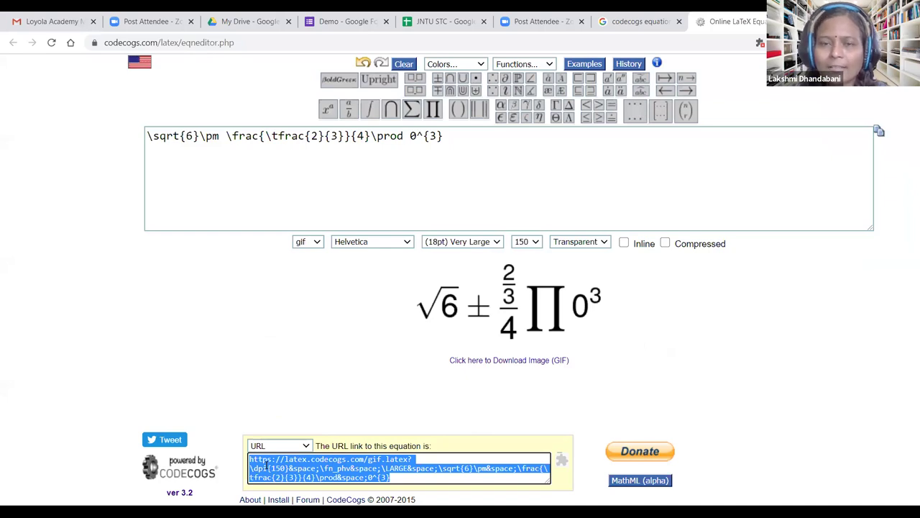
# - Switch to the Demo form and insert the copied equation image by URL into the Math Equation question
pyautogui.hotkey('ctrl', '4')
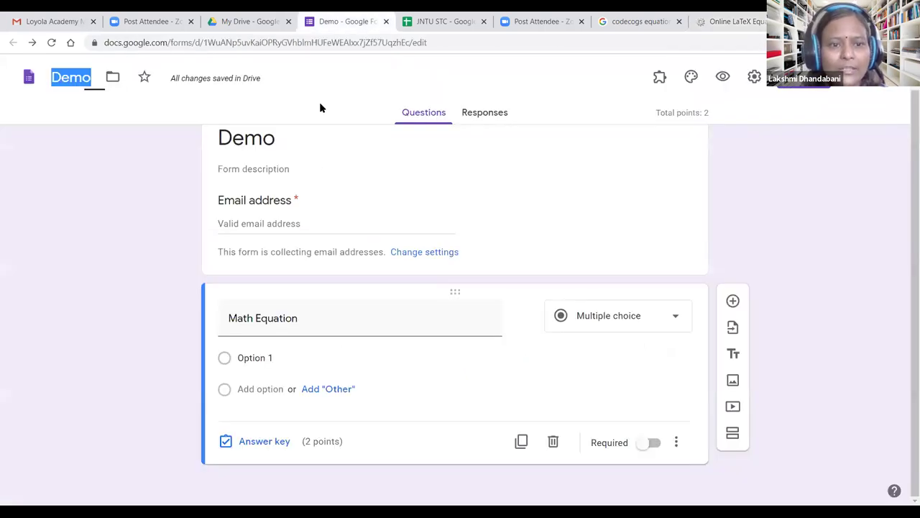
pyautogui.click(326, 319)
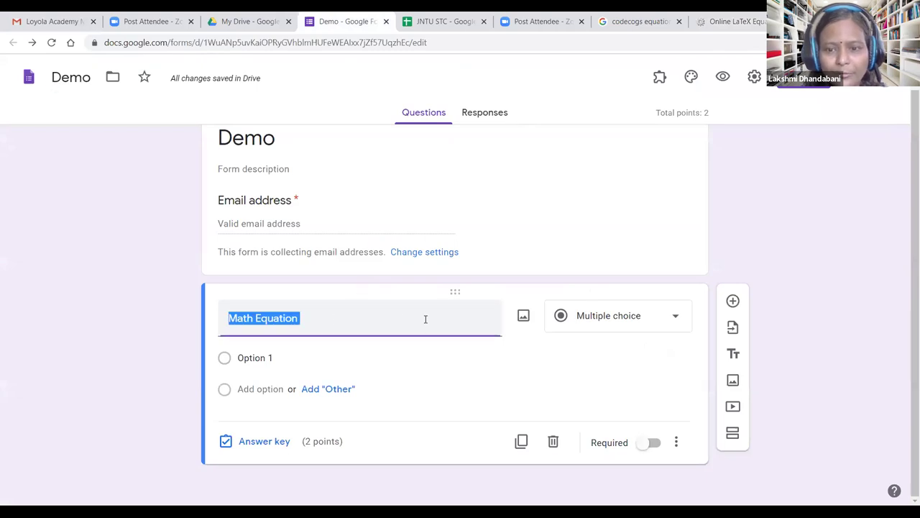
pyautogui.click(524, 316)
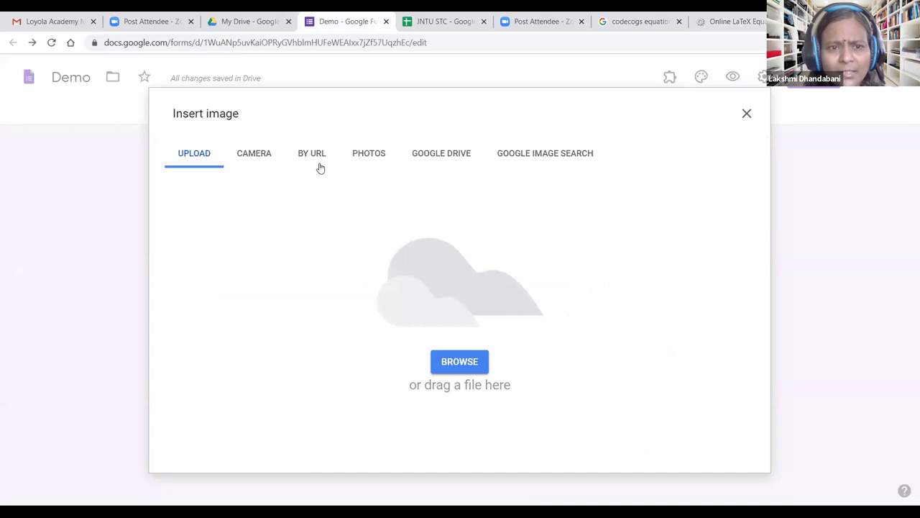
pyautogui.click(313, 159)
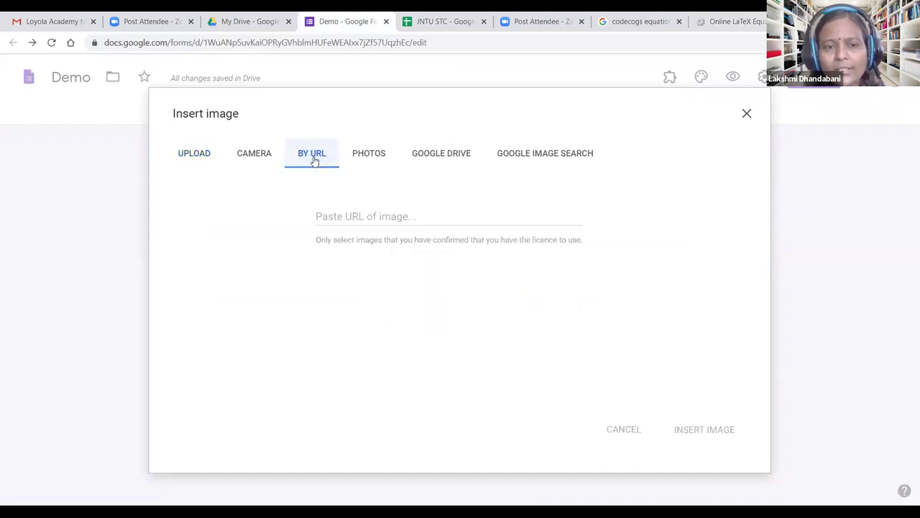
pyautogui.click(334, 216)
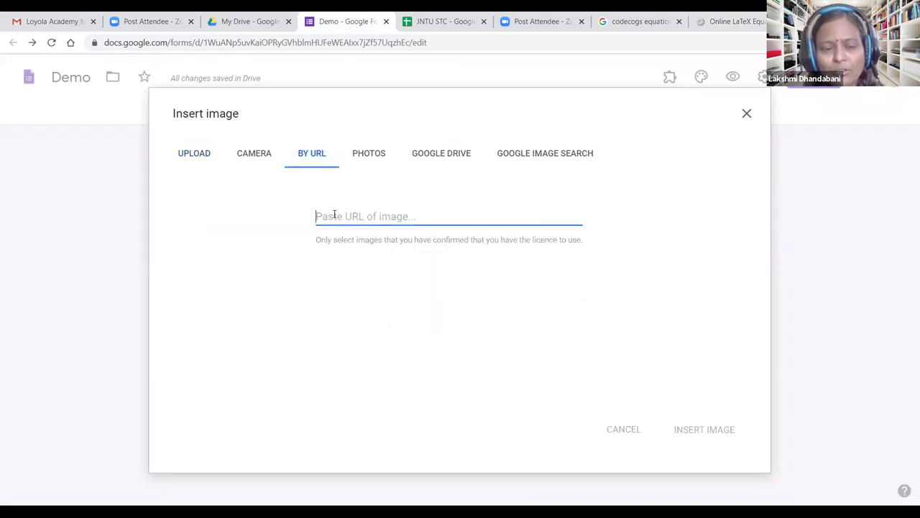
pyautogui.hotkey('ctrl', 'v')
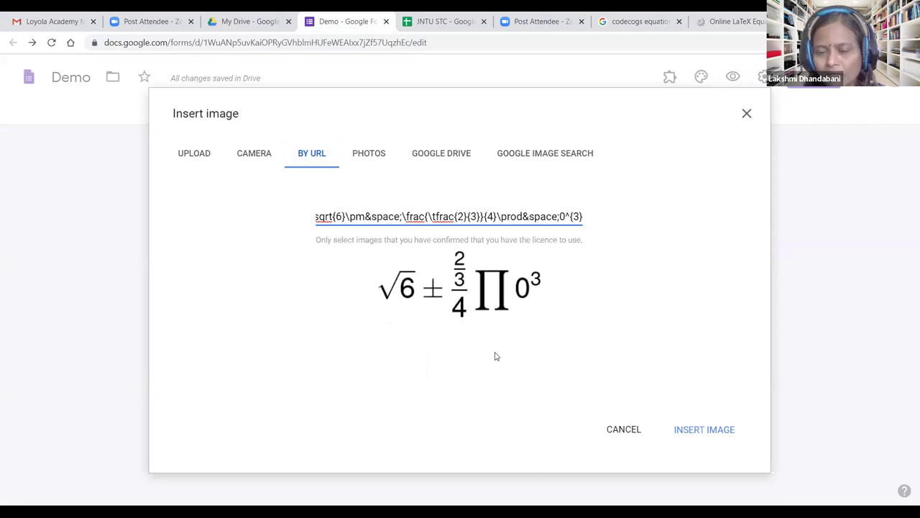
pyautogui.click(692, 431)
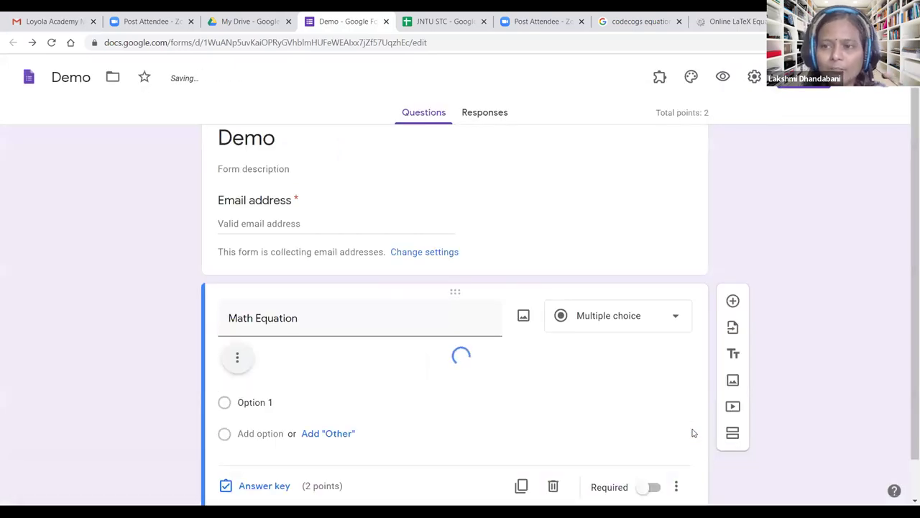
pyautogui.scroll(-2, 512, 407)
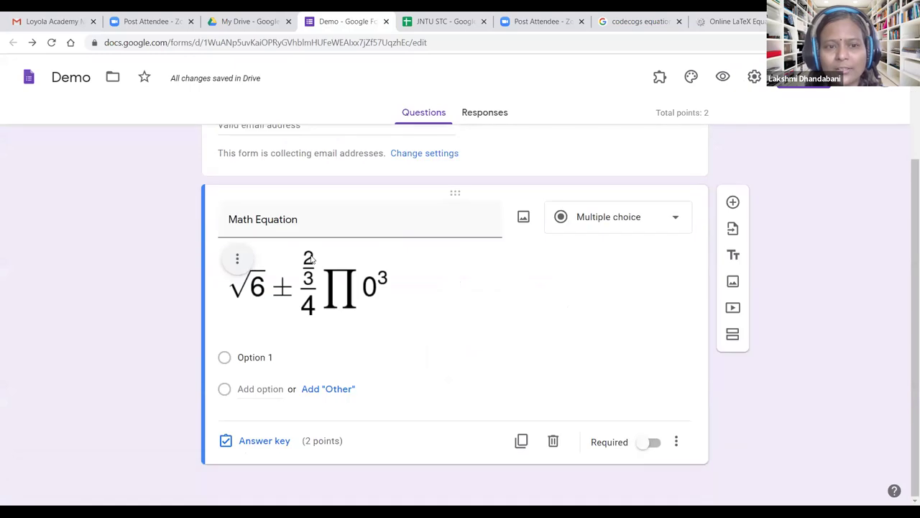
# - Replace the question title with "What is the use of the below formulae?" and select the first answer option
pyautogui.tripleClick(300, 218)
pyautogui.press('BackSpace')
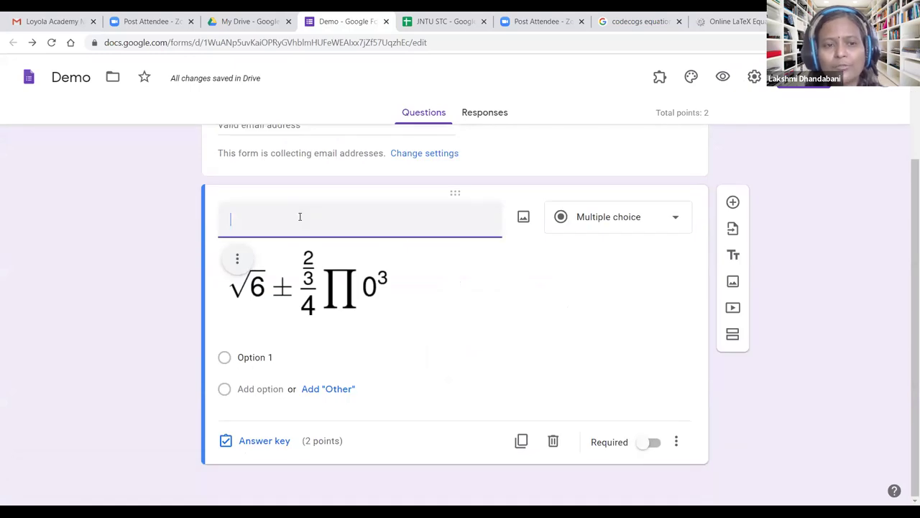
pyautogui.write('What ')
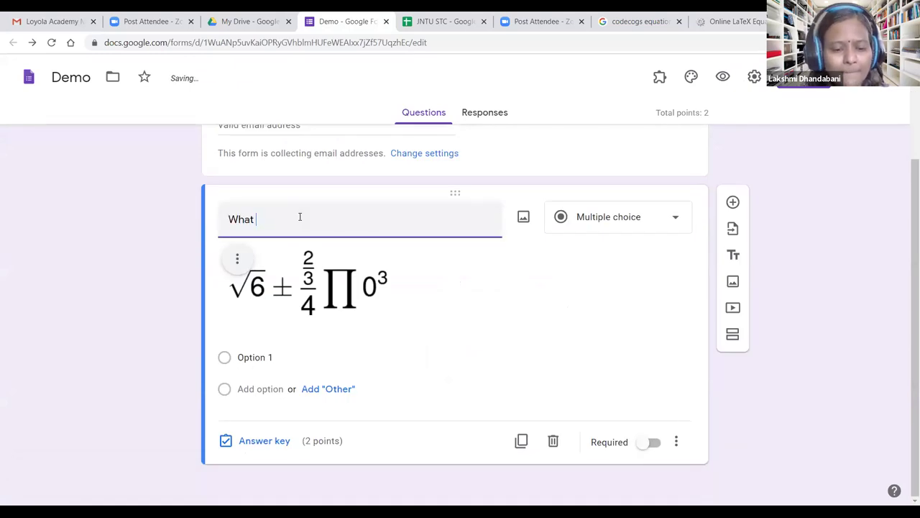
pyautogui.write('is the use of the below ')
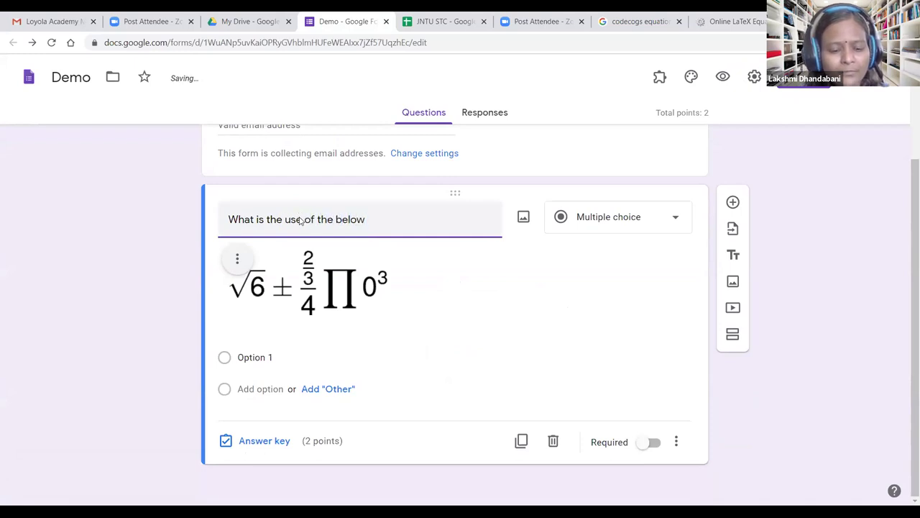
pyautogui.write('formula')
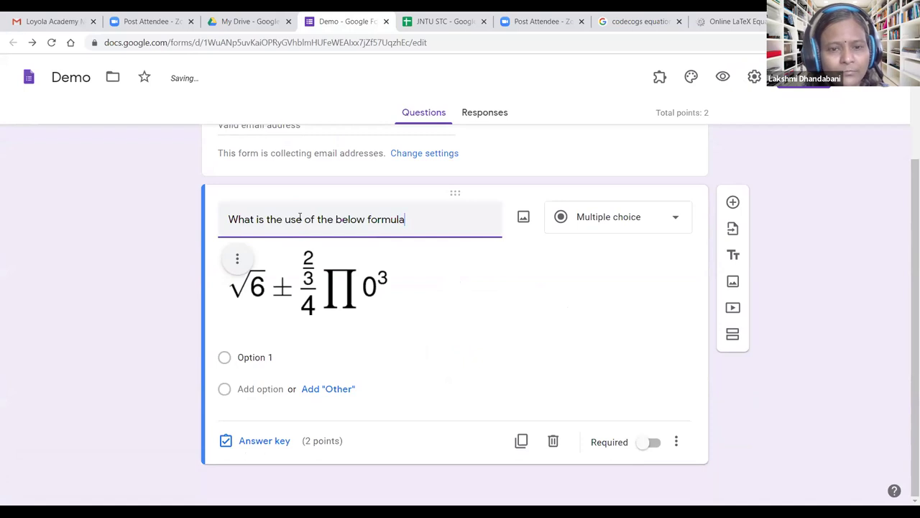
pyautogui.write('e?')
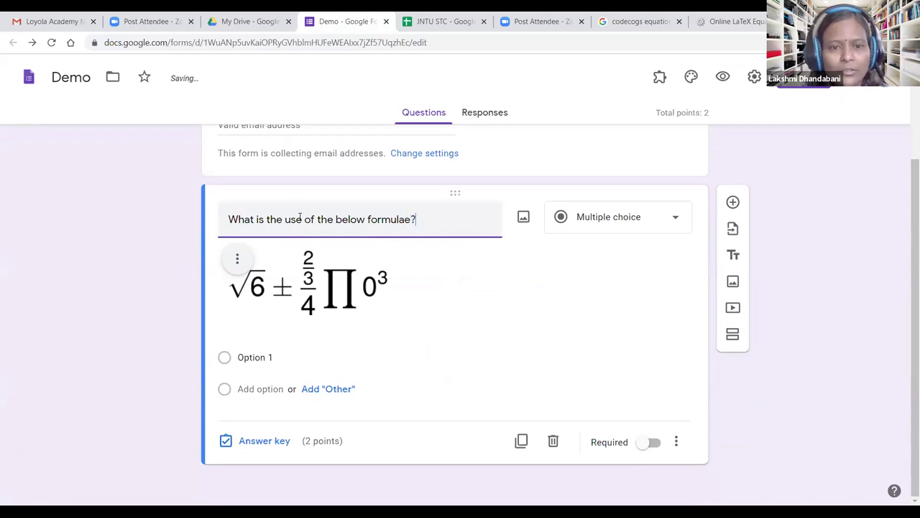
pyautogui.click(269, 357)
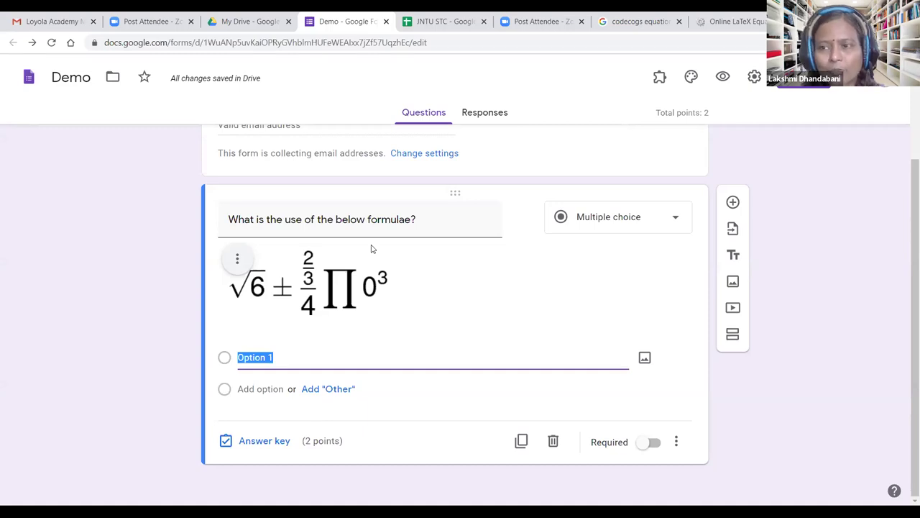
# - Switch to the CodeCogs equation editor and replace the existing equation with -b followed by a plus-minus sign
pyautogui.click(733, 21)
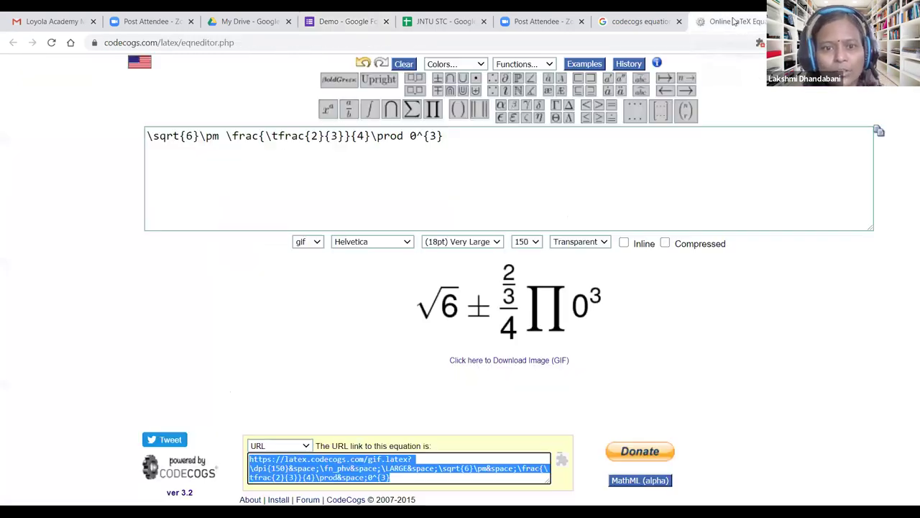
pyautogui.moveTo(468, 144); pyautogui.dragTo(2, 130)
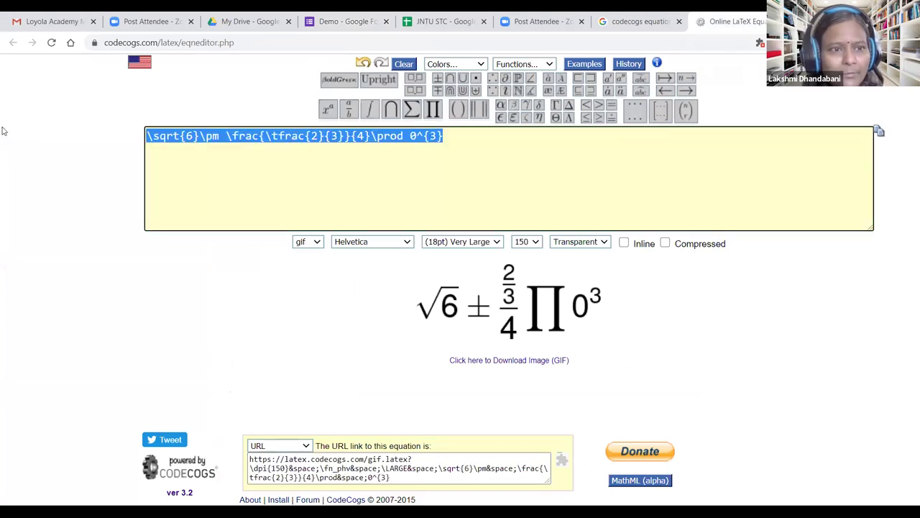
pyautogui.press('BackSpace')
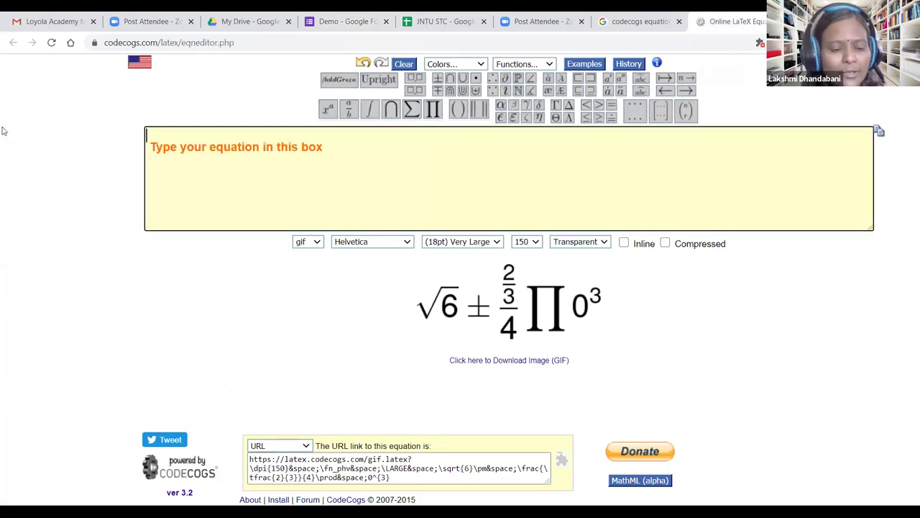
pyautogui.write('-b')
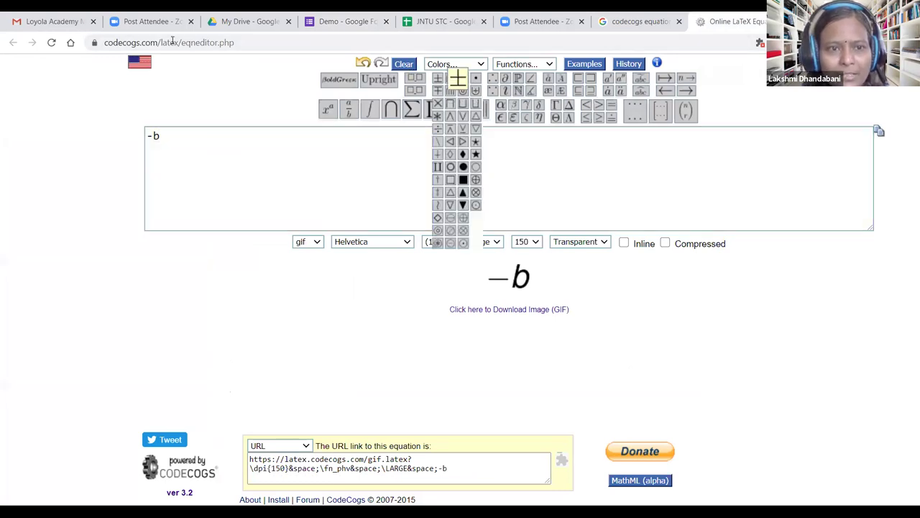
pyautogui.click(437, 78)
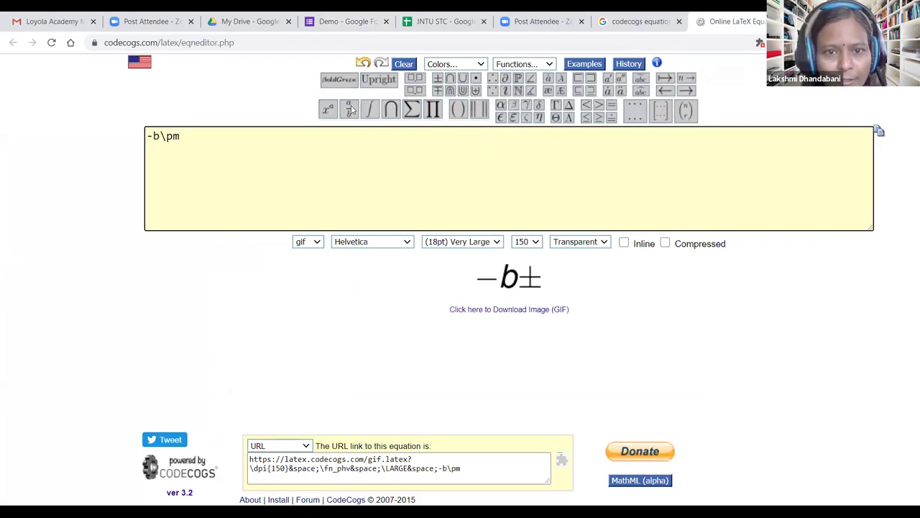
# - Append a square root containing b^2-4*a*c to the equation
pyautogui.moveTo(338, 115)
pyautogui.click(417, 156)
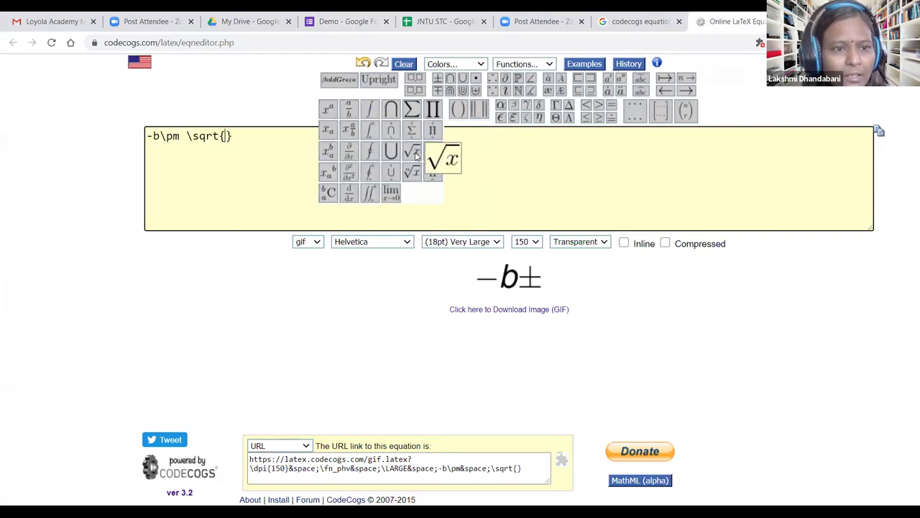
pyautogui.write('b')
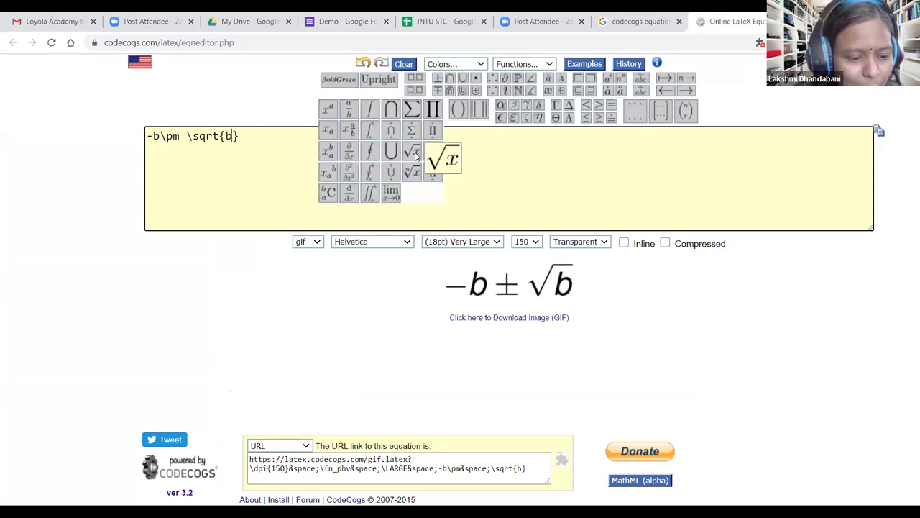
pyautogui.write('^2')
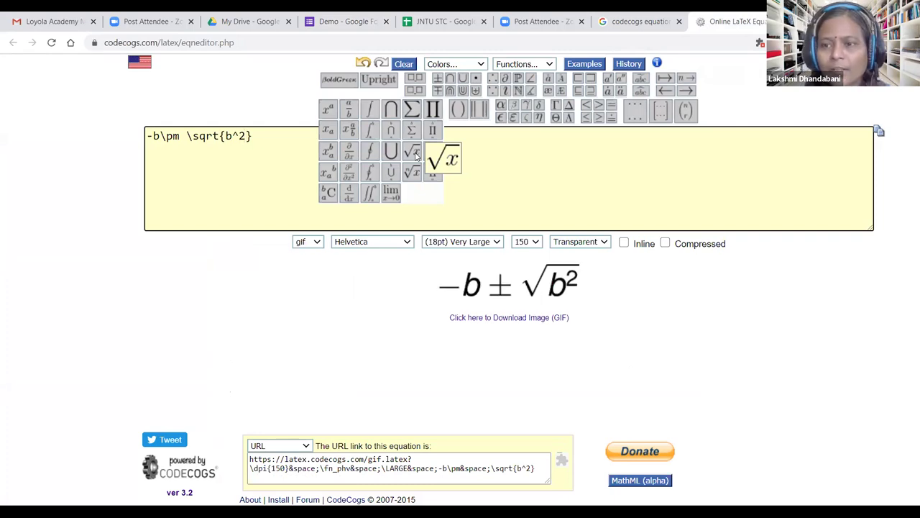
pyautogui.write('-')
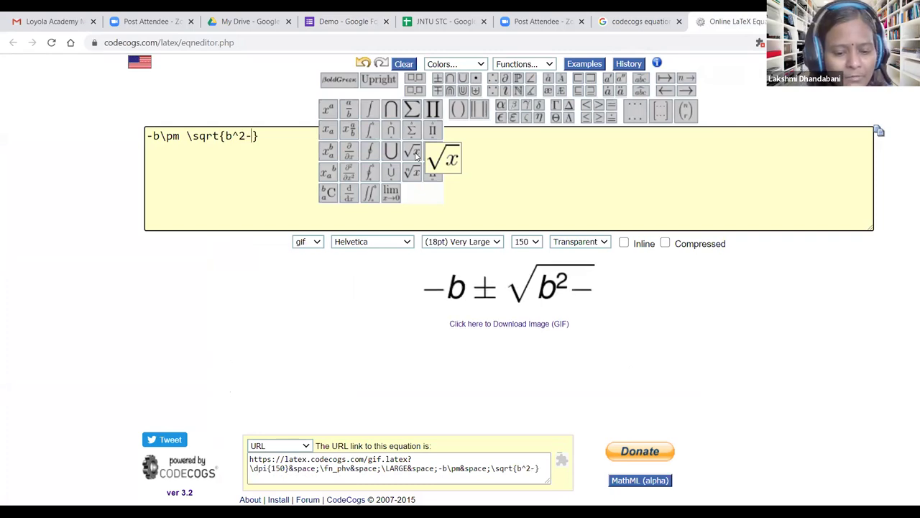
pyautogui.write('4*a')
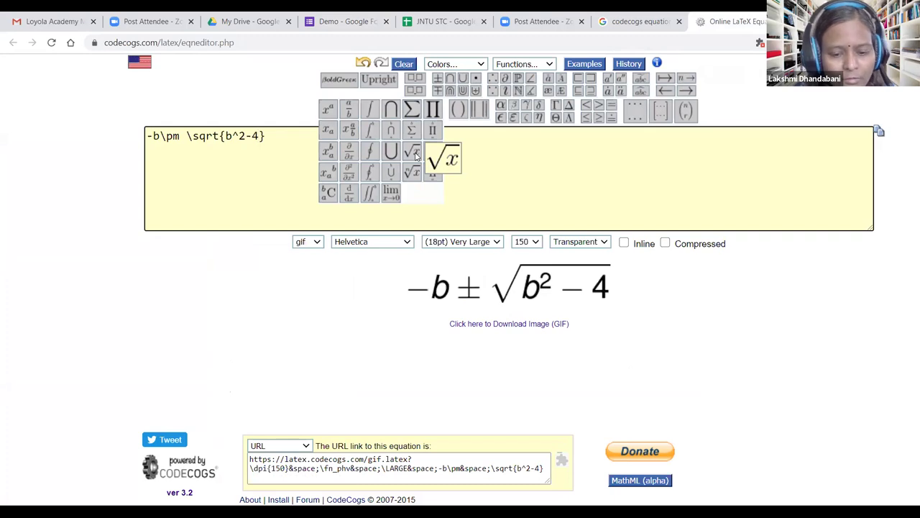
pyautogui.write('*c')
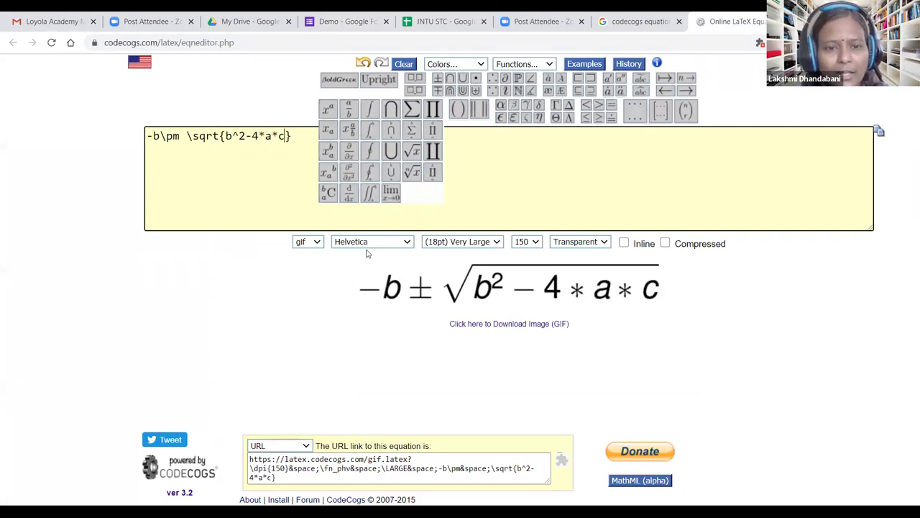
# - Move the whole expression into the numerator of a new fraction and enter 2*a as its denominator
pyautogui.moveTo(291, 136); pyautogui.dragTo(148, 136)
pyautogui.hotkey('ctrl', 'c')
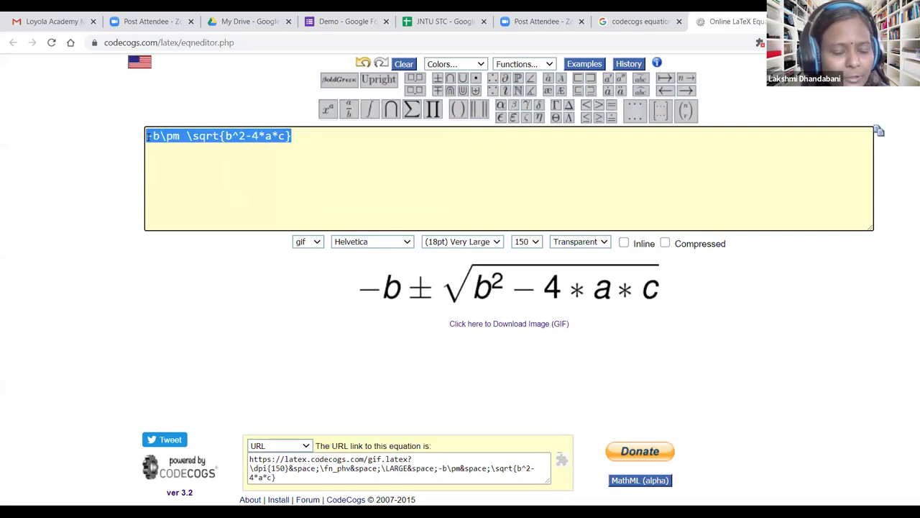
pyautogui.press('BackSpace')
pyautogui.click(348, 108)
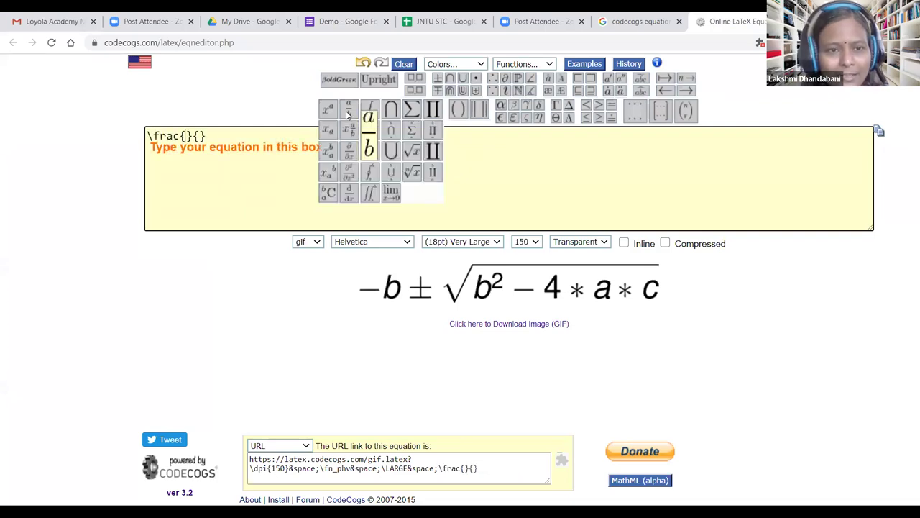
pyautogui.click(186, 137)
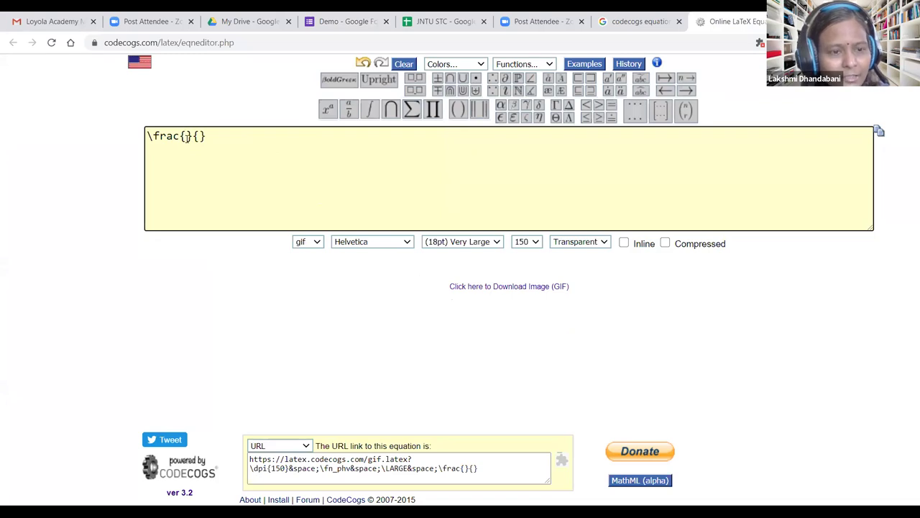
pyautogui.hotkey('ctrl', 'v')
pyautogui.click(343, 136)
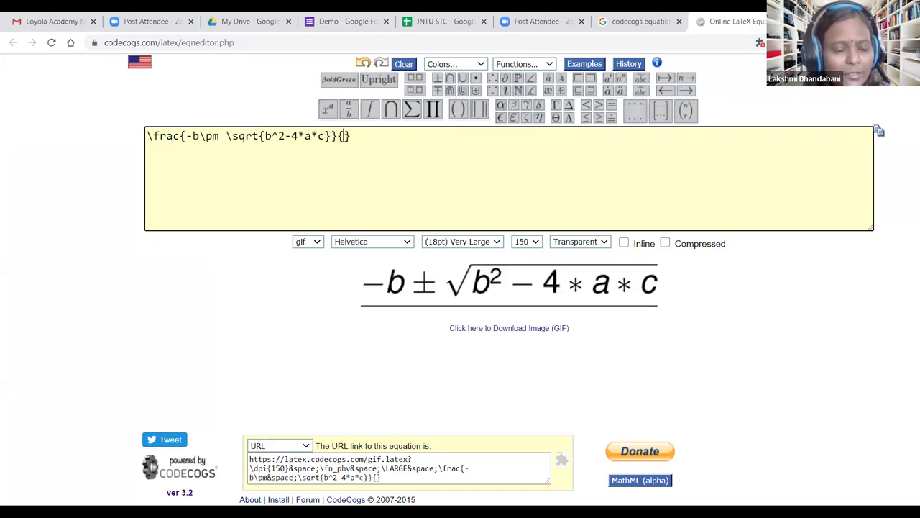
pyautogui.write('2*a')
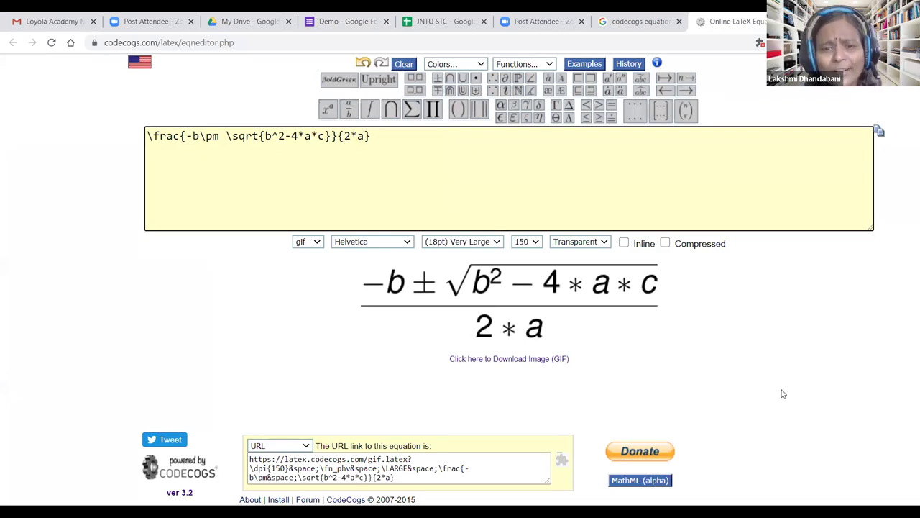
# - Set the equation's font size to (20pt) Huge and its resolution to 120
pyautogui.click(496, 242)
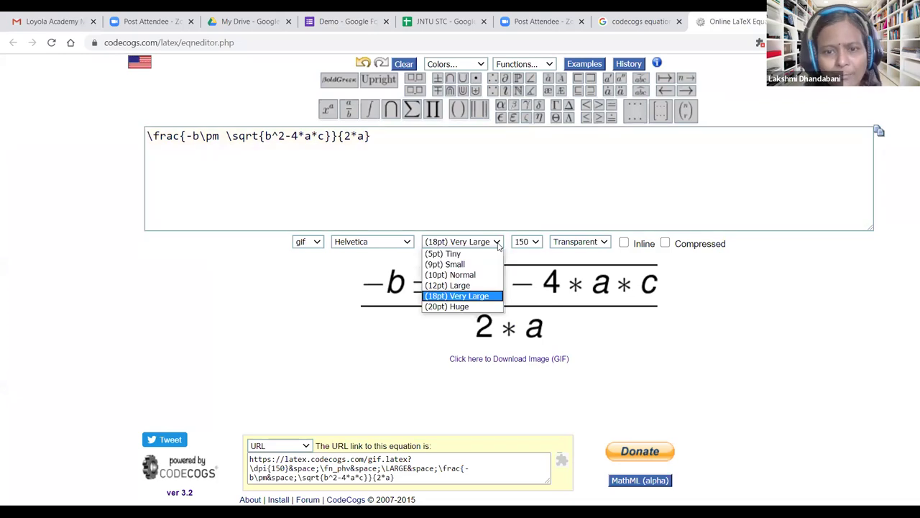
pyautogui.click(460, 307)
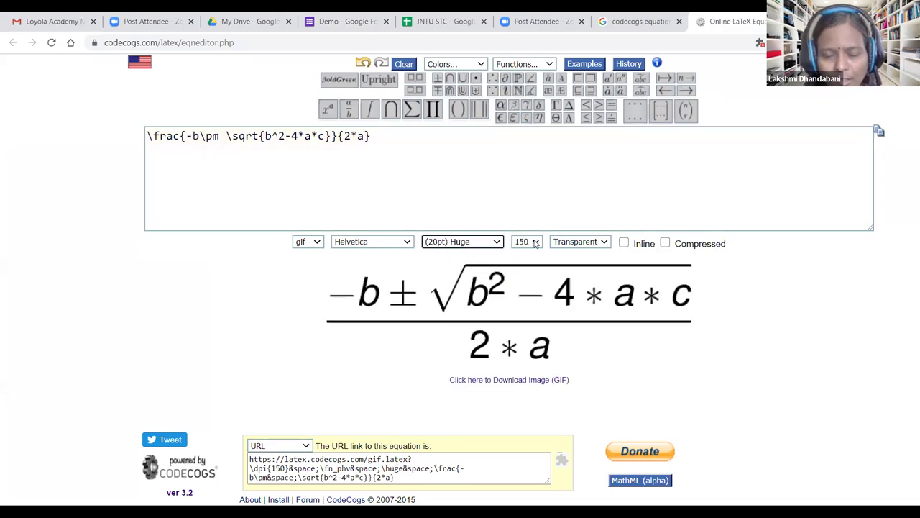
pyautogui.click(536, 242)
pyautogui.click(523, 296)
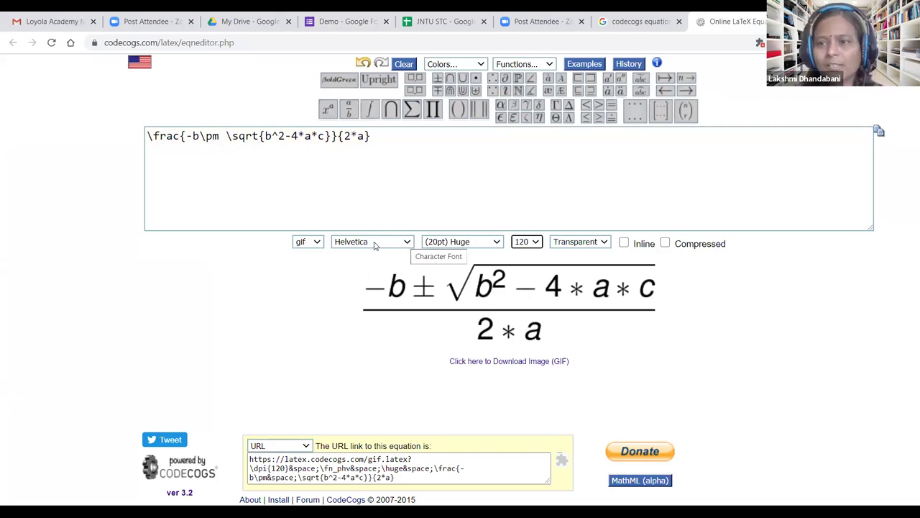
# - Set the equation's embed code format to HTML
pyautogui.click(306, 446)
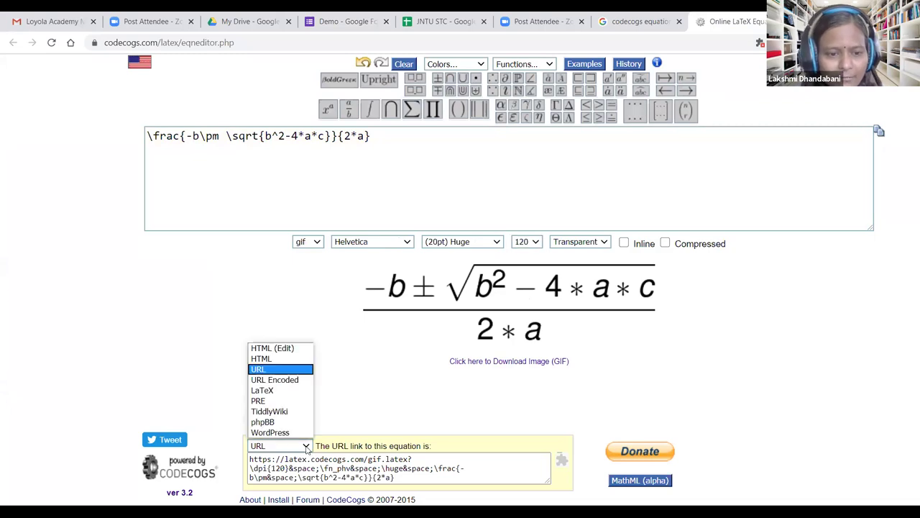
pyautogui.click(289, 358)
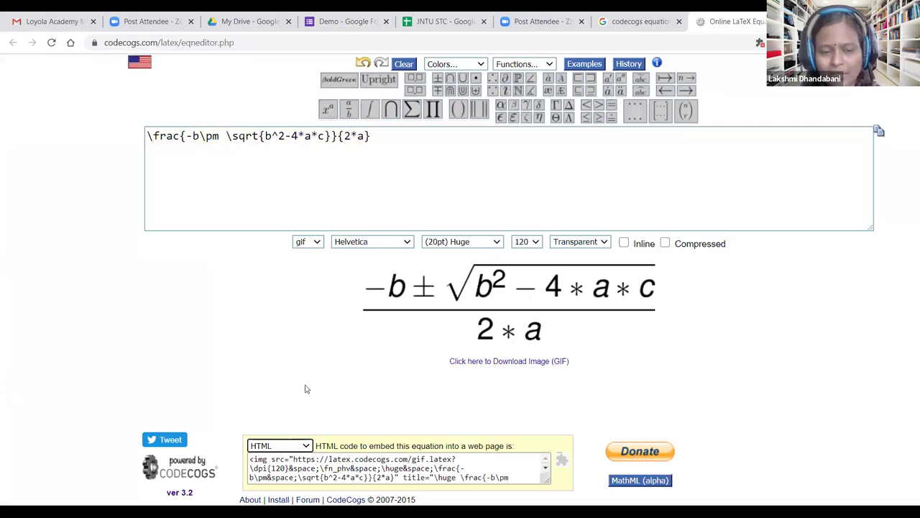
# - Set the equation's embed code format to URL and copy the whole resulting link
pyautogui.click(308, 446)
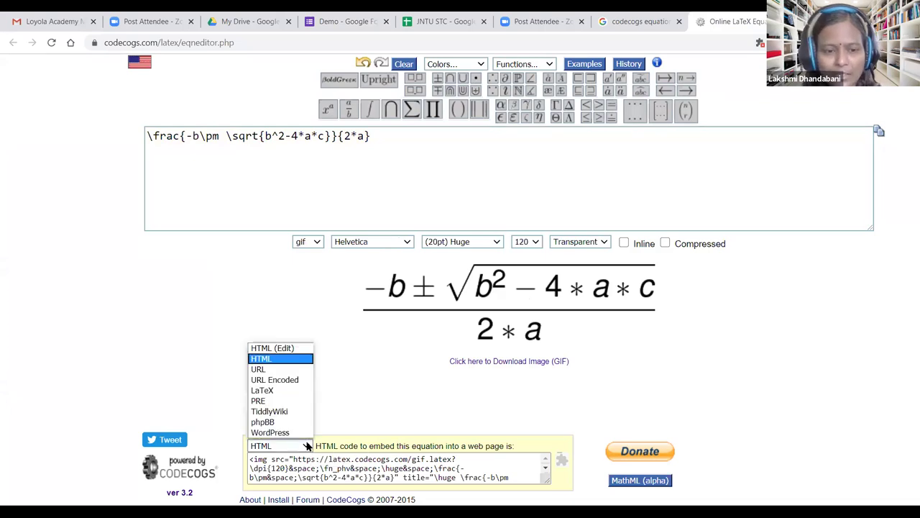
pyautogui.click(284, 370)
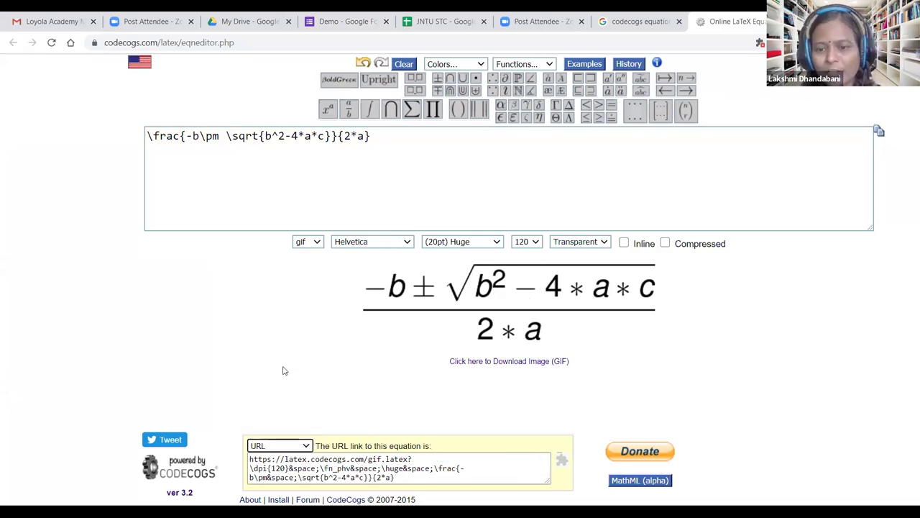
pyautogui.moveTo(250, 457); pyautogui.dragTo(405, 491)
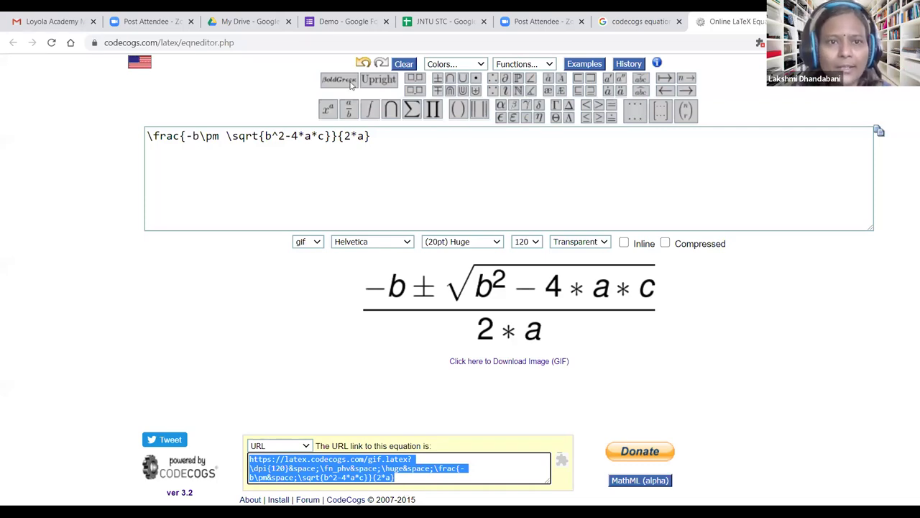
# - Switch to the Demo form in Google Forms and insert the copied equation URL as the image for Option 1
pyautogui.click(345, 21)
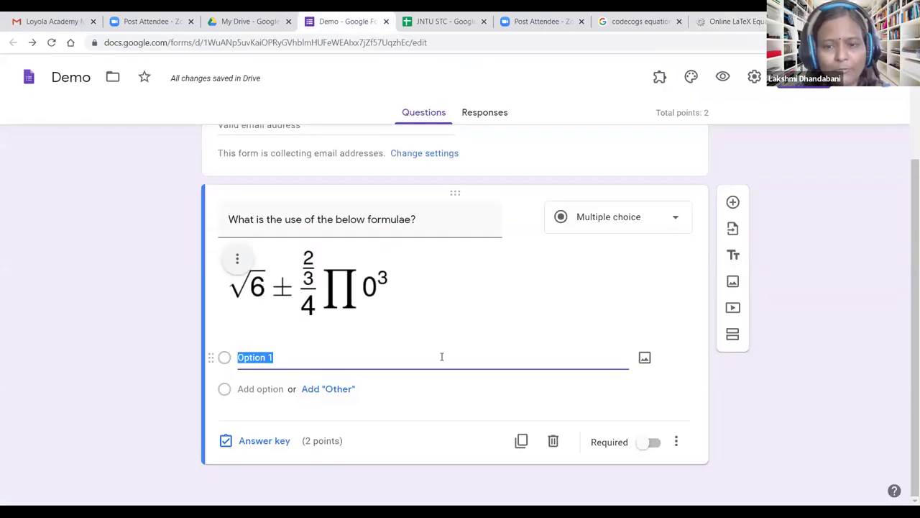
pyautogui.click(644, 359)
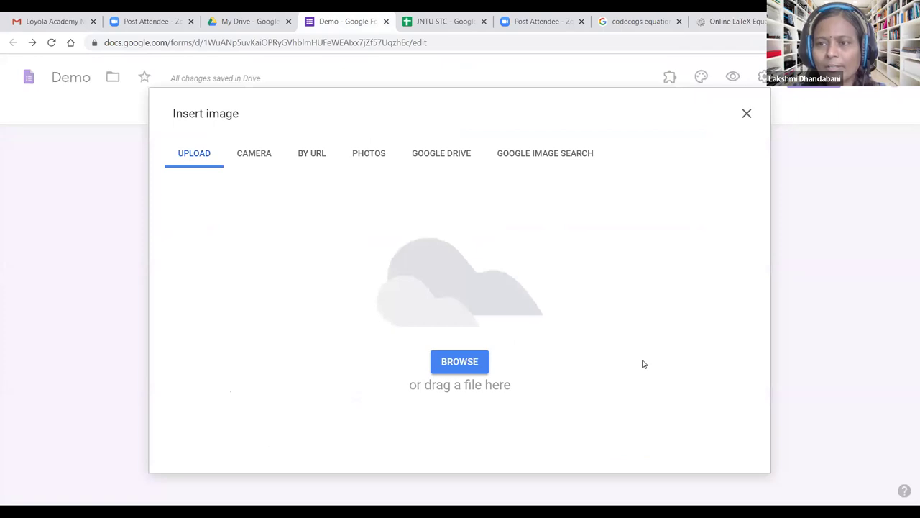
pyautogui.click(312, 156)
pyautogui.click(344, 214)
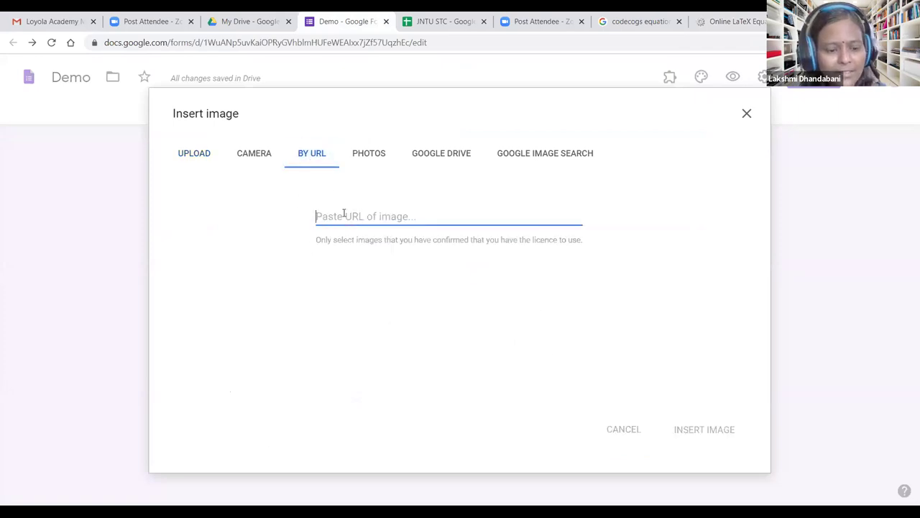
pyautogui.hotkey('ctrl', 'v')
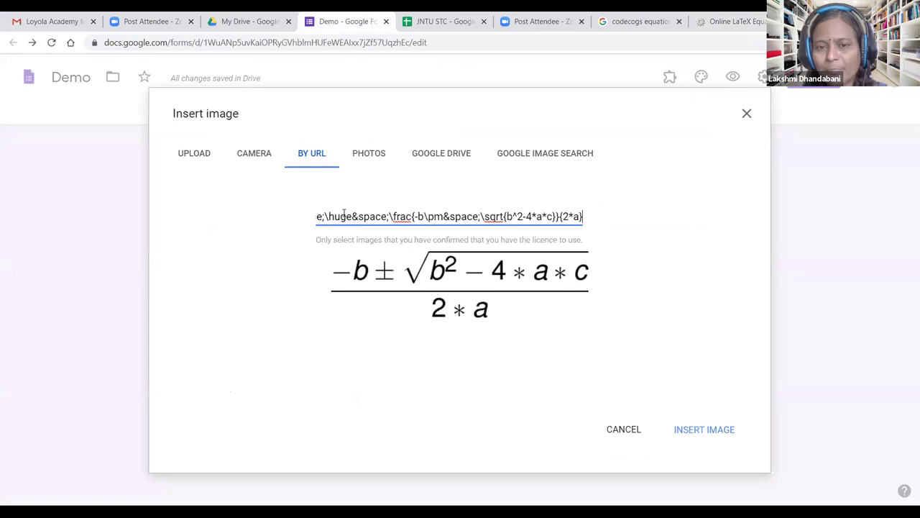
pyautogui.click(704, 430)
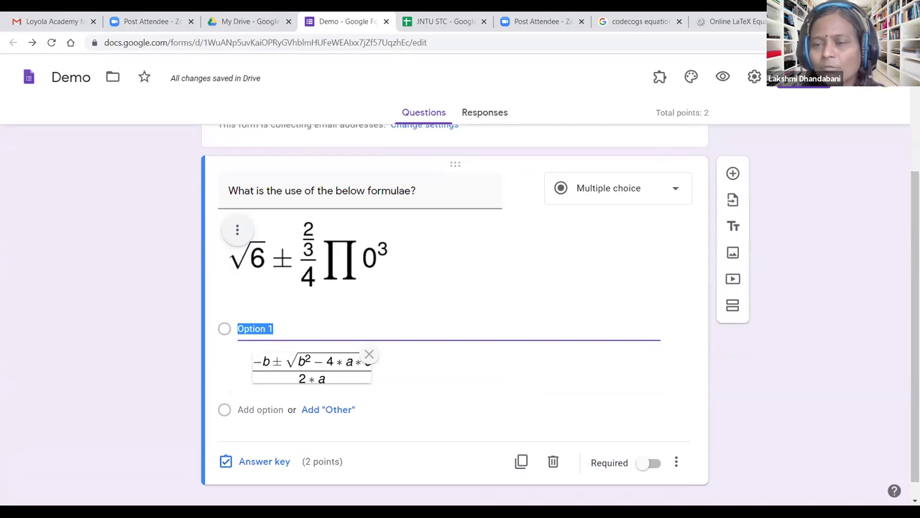
pyautogui.click(679, 191)
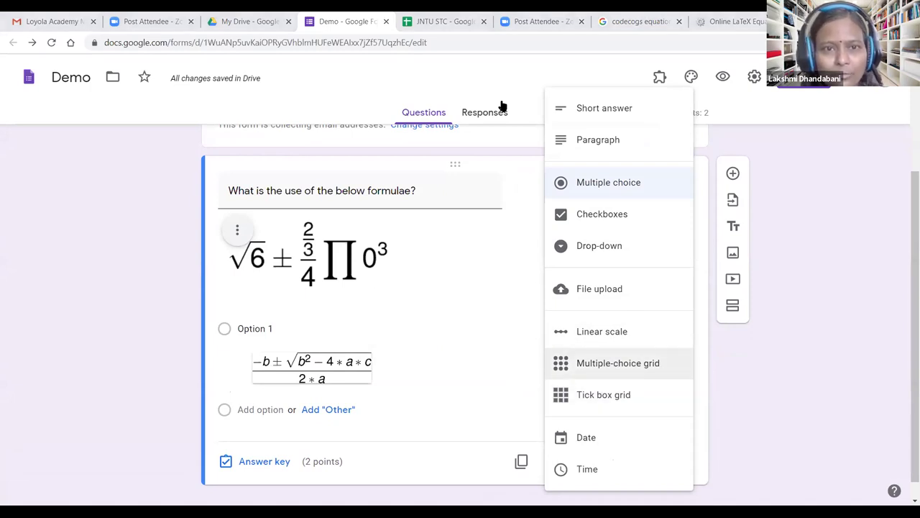
pyautogui.moveTo(678, 364); pyautogui.dragTo(611, 371)
pyautogui.moveTo(599, 318)
pyautogui.mouseDown()
pyautogui.moveTo(656, 332)
pyautogui.moveTo(653, 391)
pyautogui.moveTo(586, 413)
pyautogui.moveTo(550, 359)
pyautogui.moveTo(679, 358)
pyautogui.moveTo(677, 380)
pyautogui.moveTo(664, 386)
pyautogui.mouseUp()
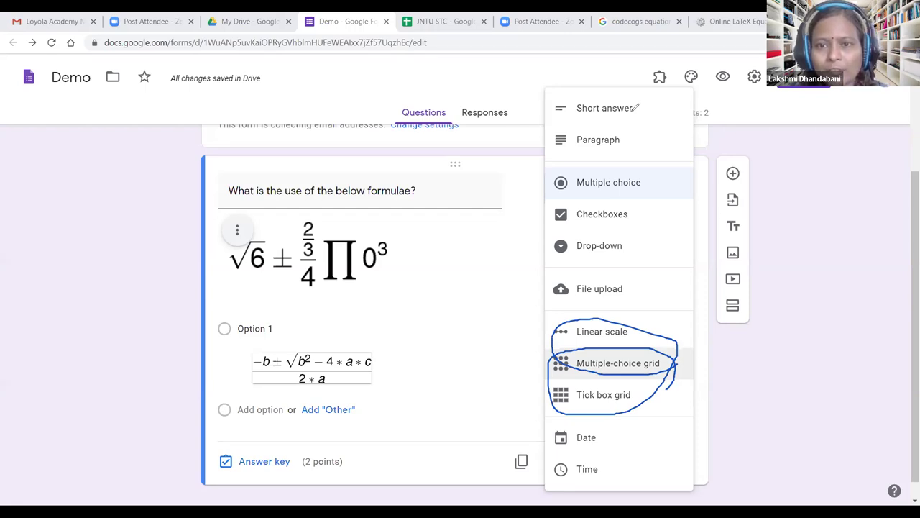
pyautogui.press('e')
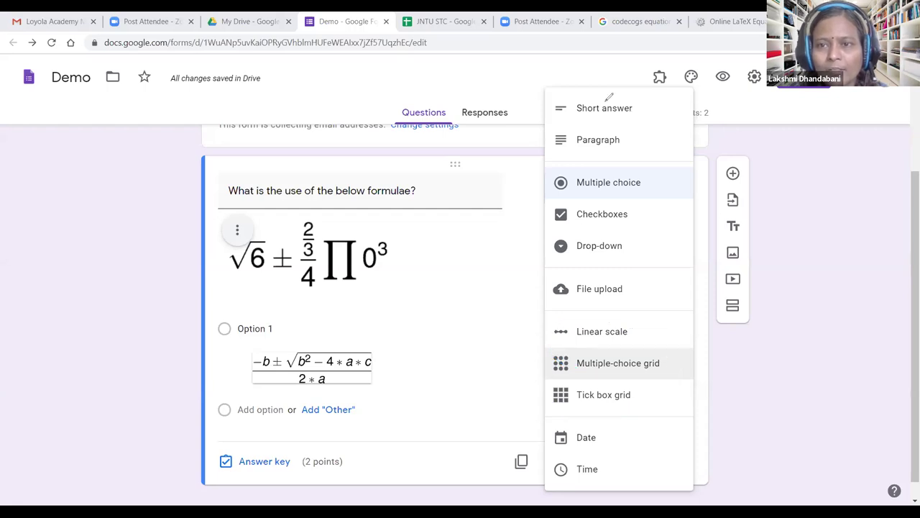
pyautogui.click(824, 347)
# - Enable Show progress bar in the form's presentation settings
pyautogui.click(753, 77)
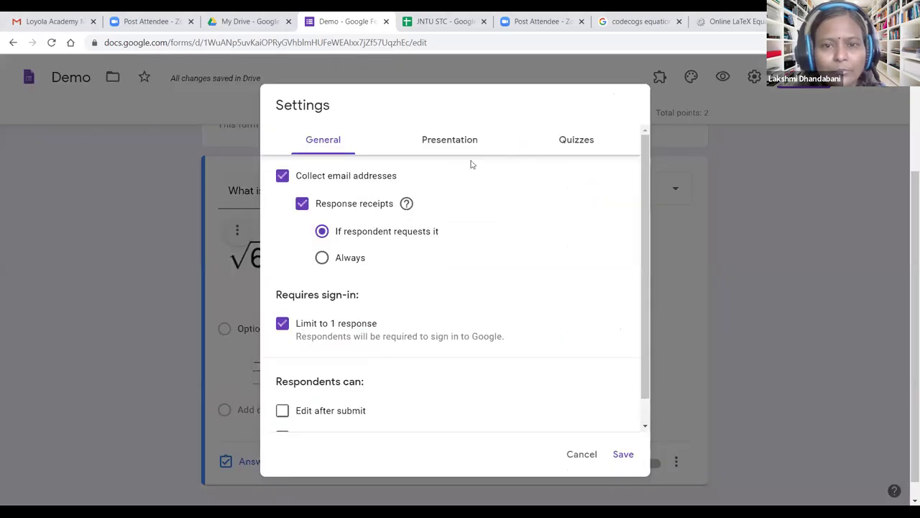
pyautogui.scroll(-1, 388, 366)
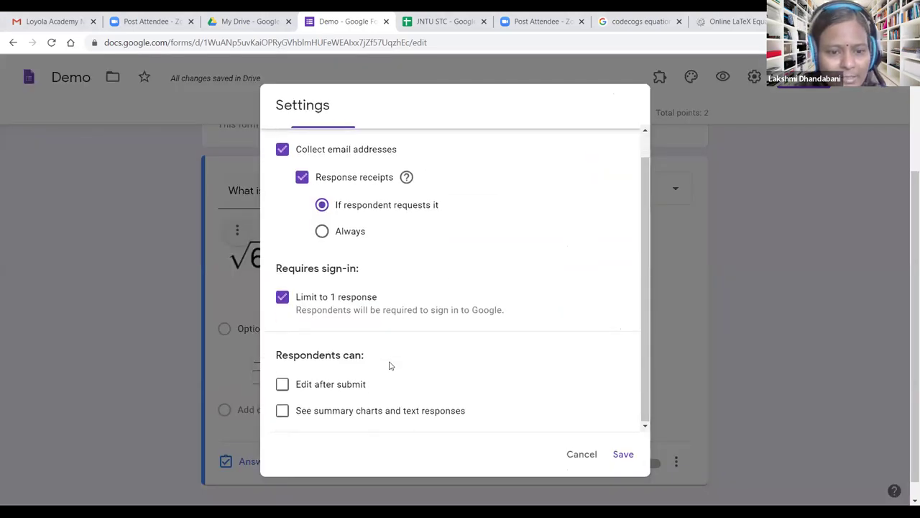
pyautogui.scroll(1, 435, 241)
pyautogui.click(470, 144)
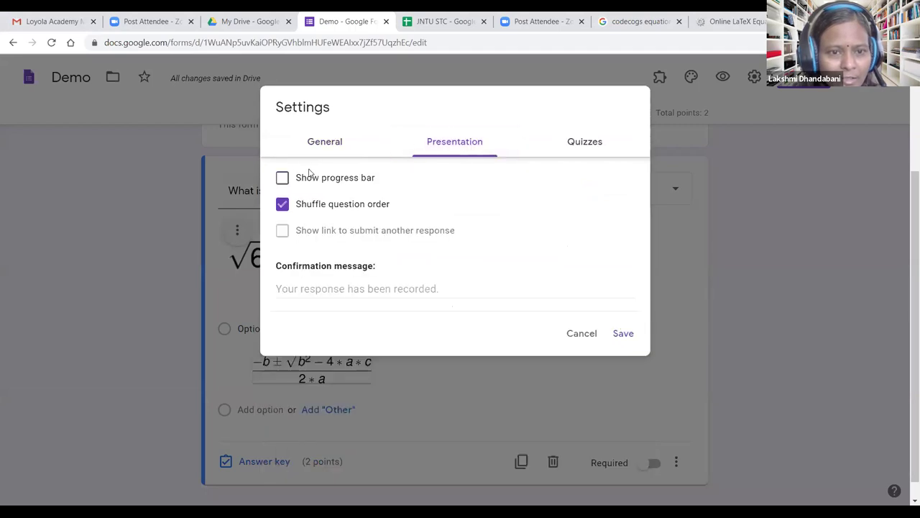
pyautogui.click(285, 180)
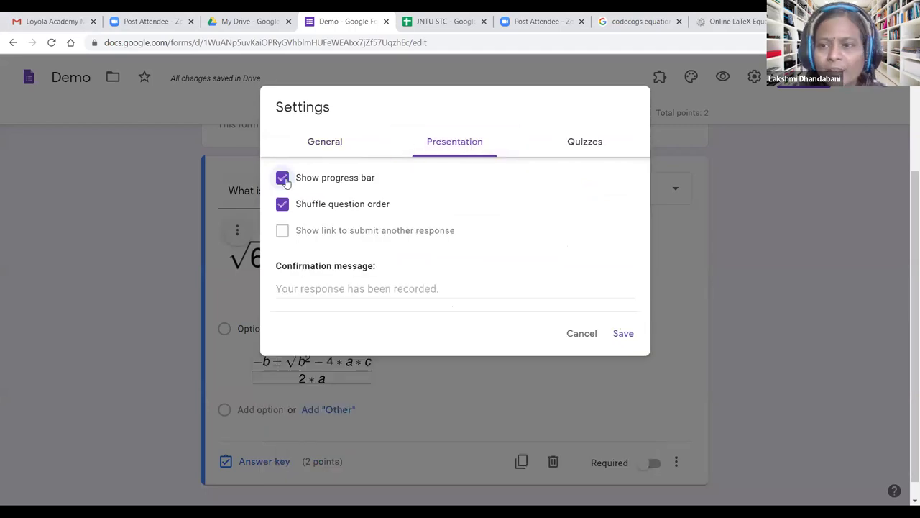
# - Set response receipts to Always and let respondents see summary charts and text responses in the general settings
pyautogui.click(329, 147)
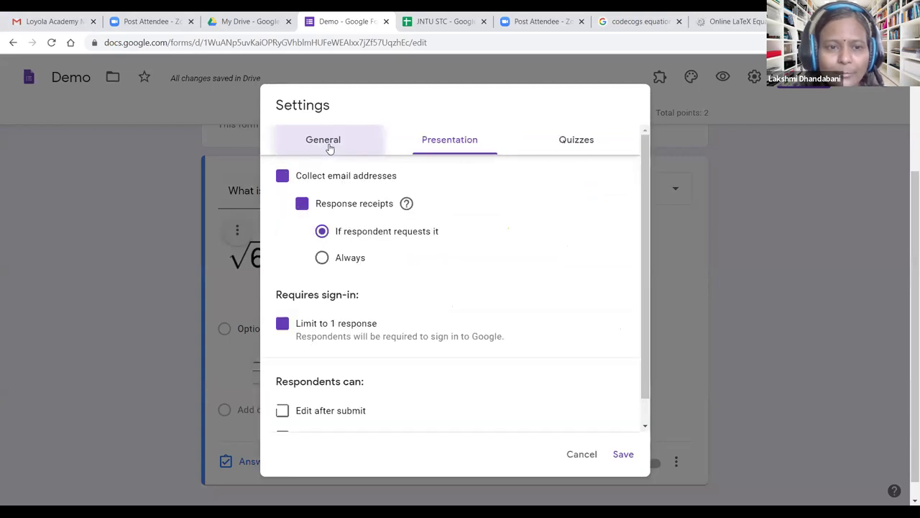
pyautogui.click(324, 257)
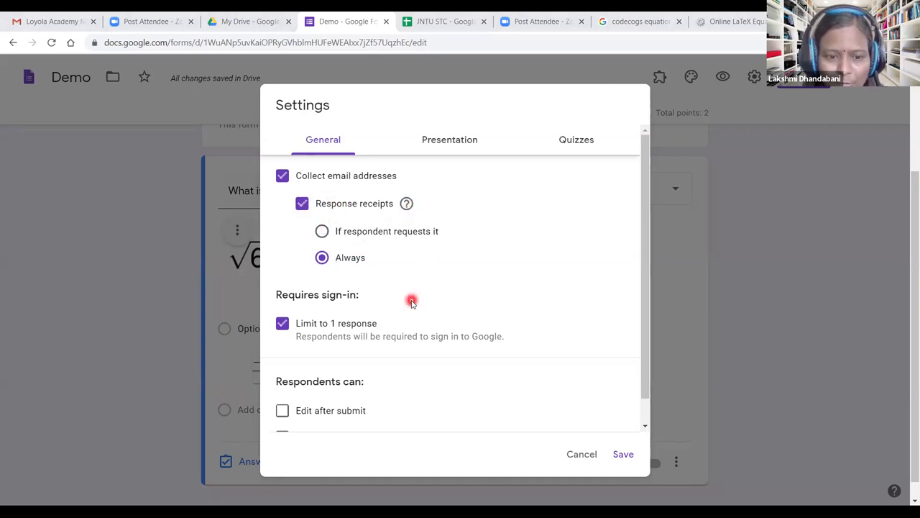
pyautogui.scroll(-1, 411, 302)
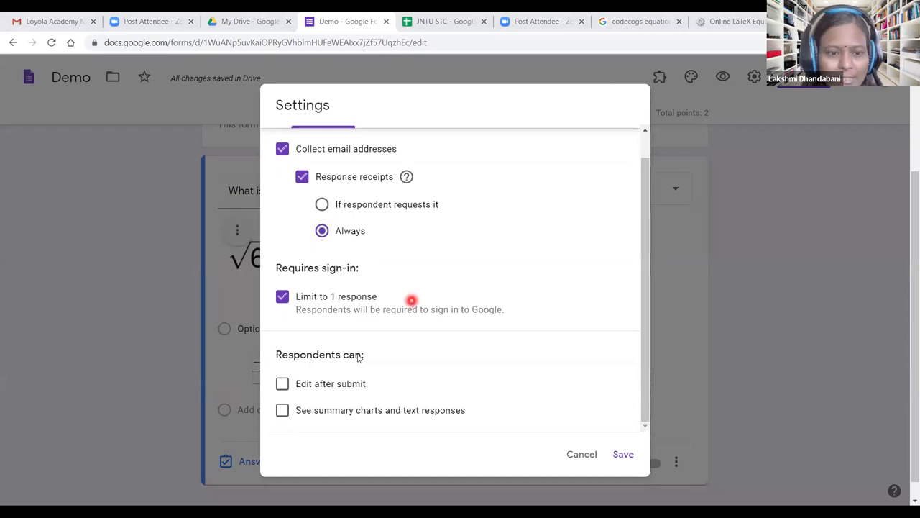
pyautogui.click(282, 411)
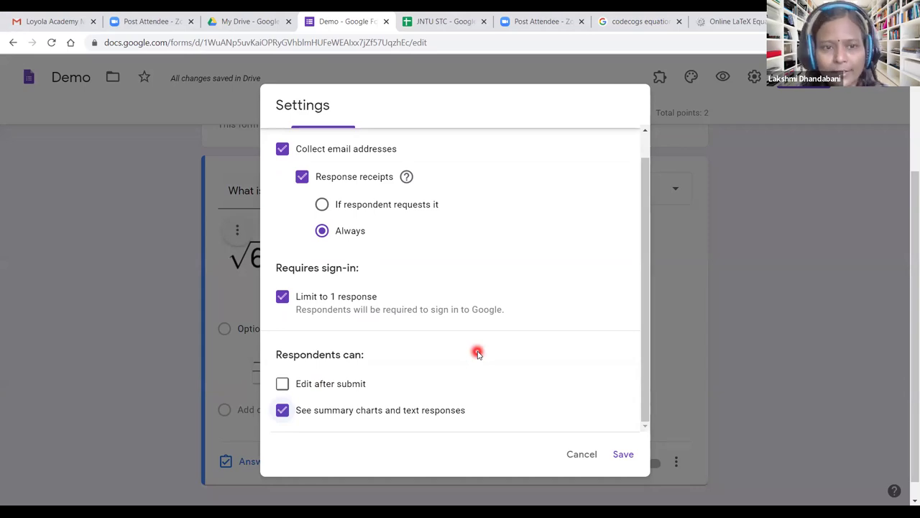
pyautogui.scroll(1, 477, 352)
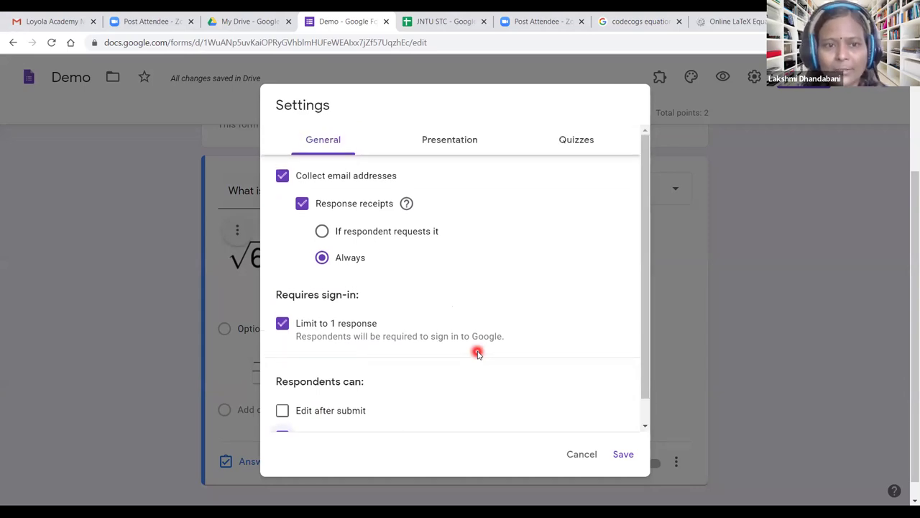
pyautogui.click(322, 233)
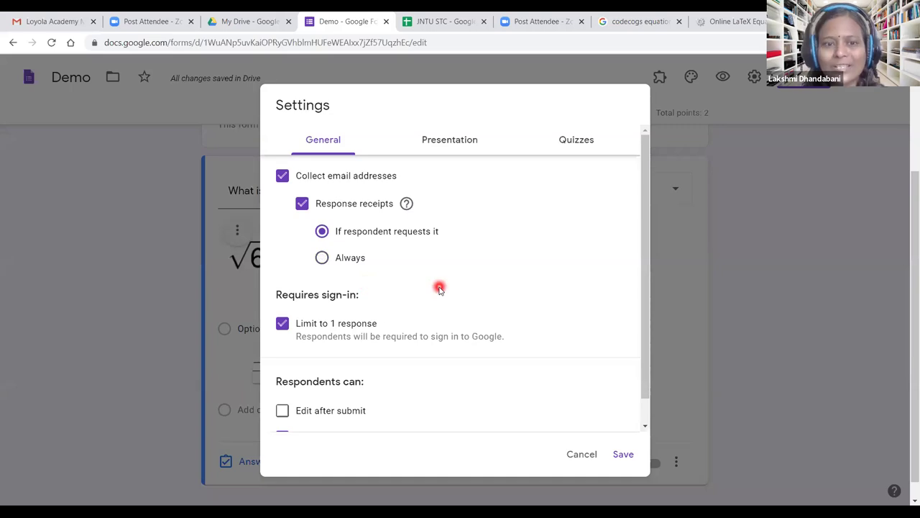
pyautogui.click(323, 258)
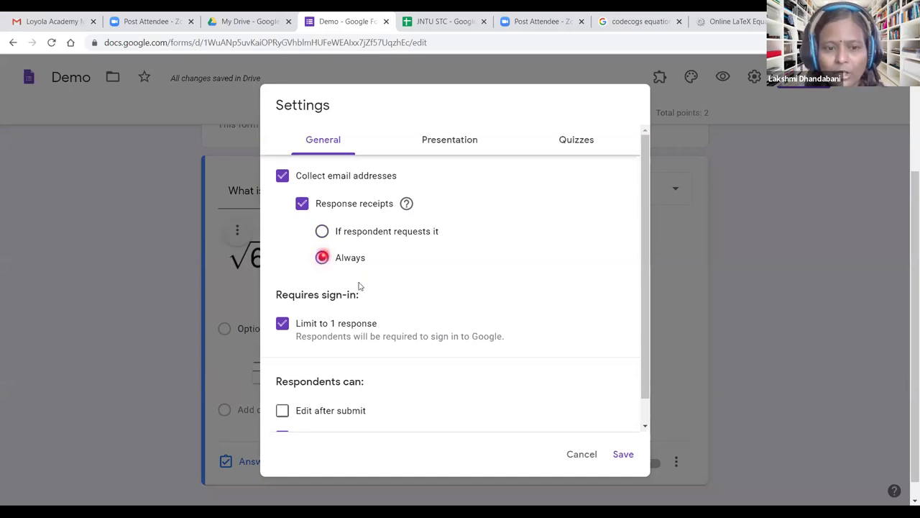
pyautogui.scroll(-3, 355, 413)
pyautogui.scroll(3, 353, 203)
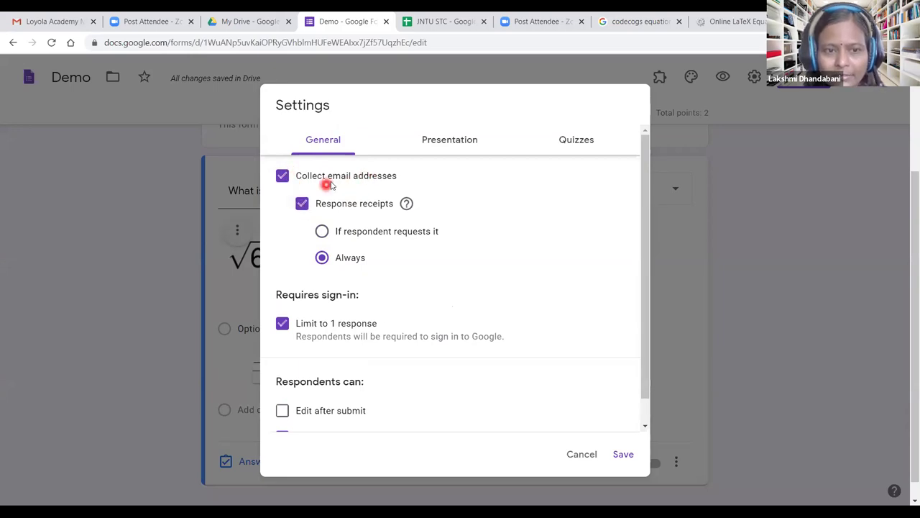
pyautogui.scroll(-1, 393, 337)
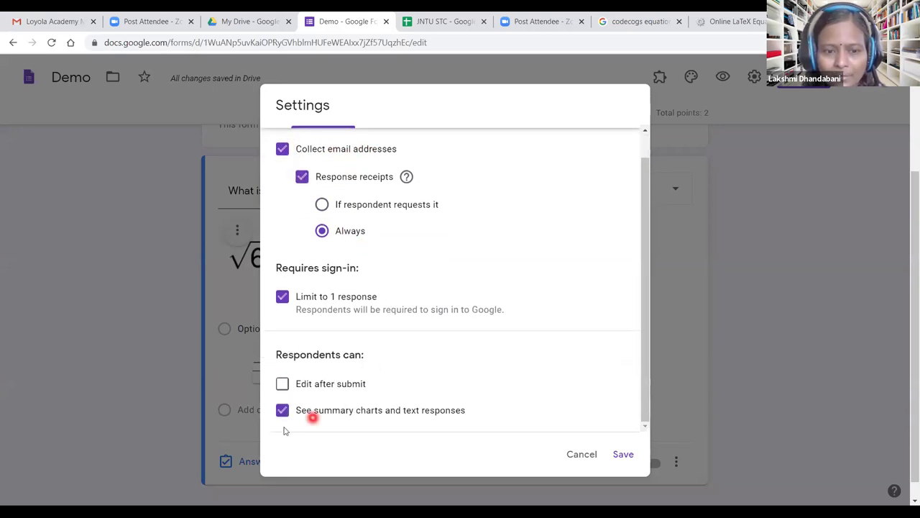
pyautogui.scroll(1, 464, 237)
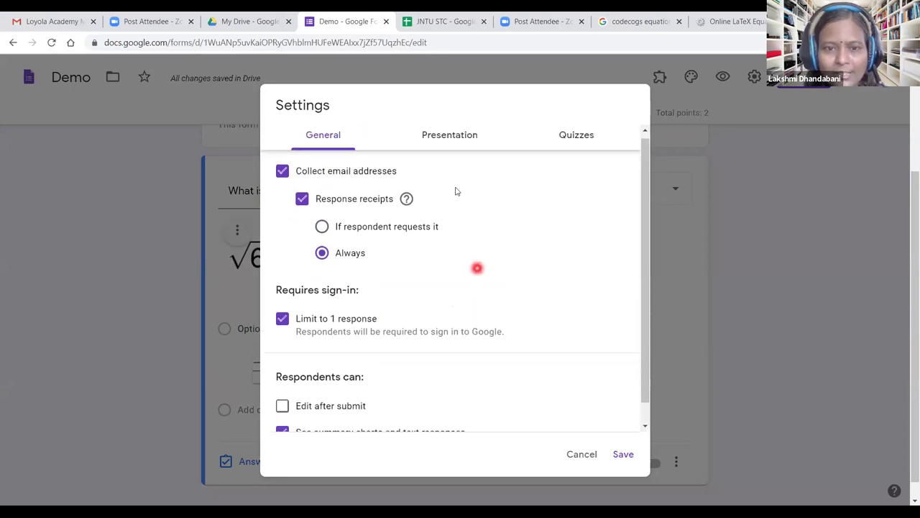
# - Review the confirmation message setting and the quiz options for releasing marks and what respondents can see
pyautogui.click(448, 140)
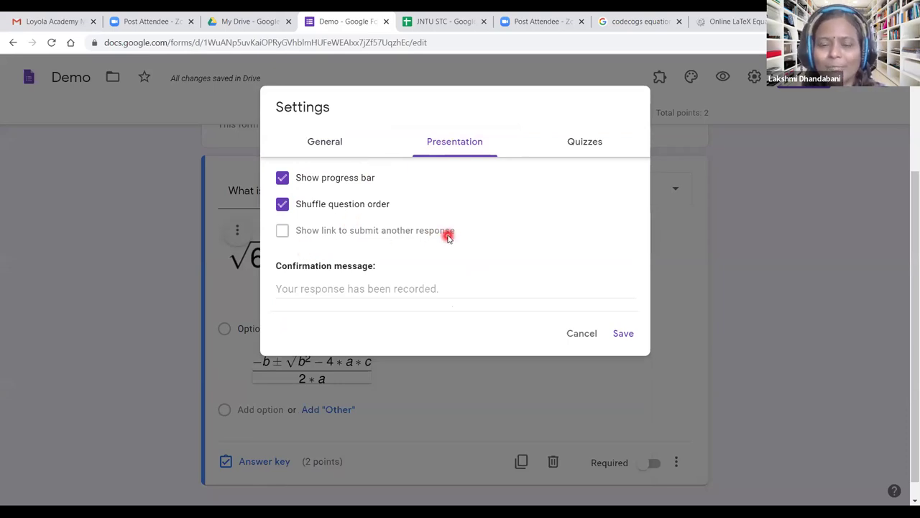
pyautogui.click(394, 288)
pyautogui.click(570, 143)
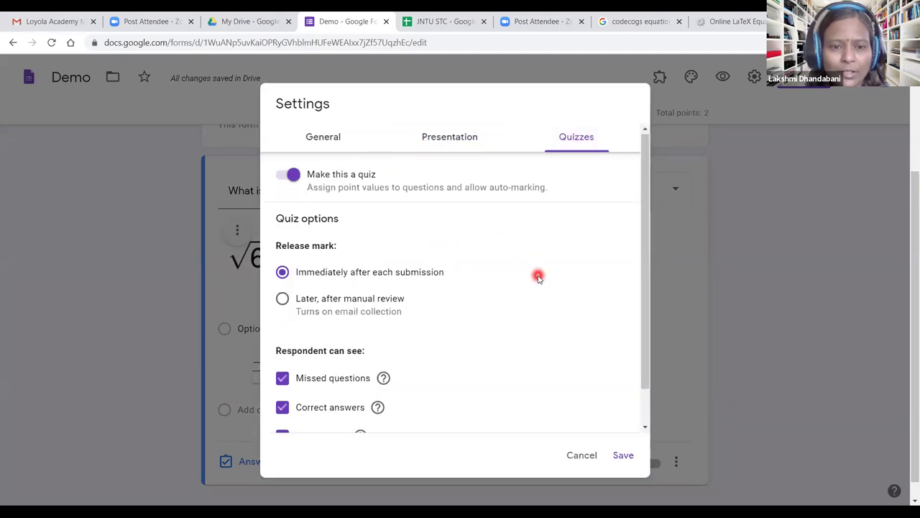
pyautogui.scroll(-2, 538, 273)
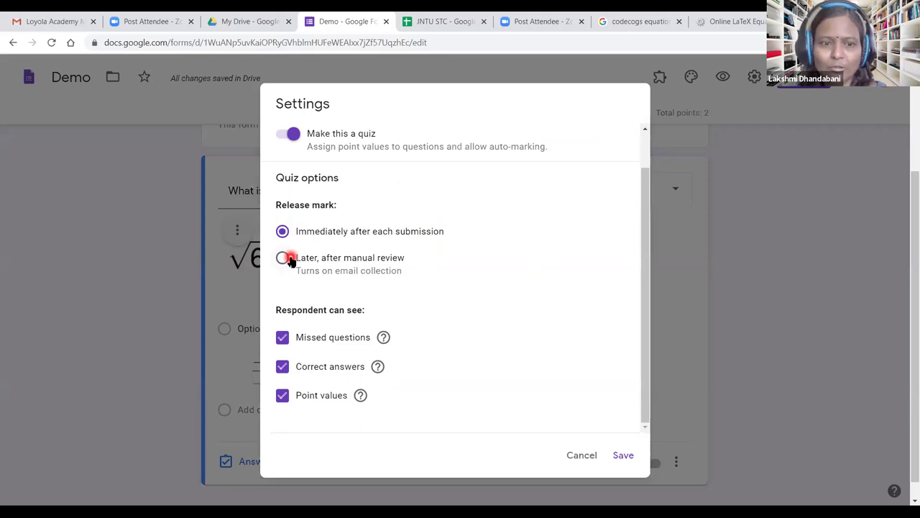
pyautogui.scroll(-1, 370, 302)
pyautogui.click(284, 233)
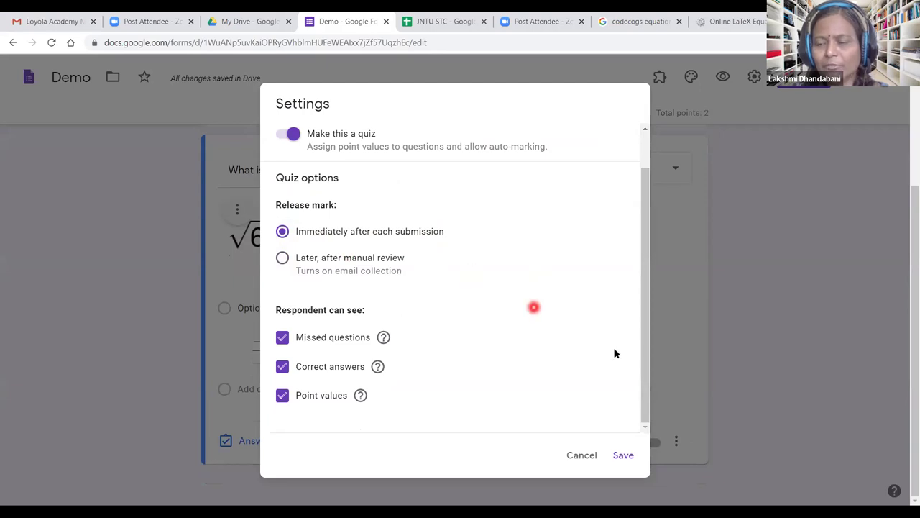
# - Turn off Make this a quiz and save the form settings
pyautogui.scroll(1, 643, 373)
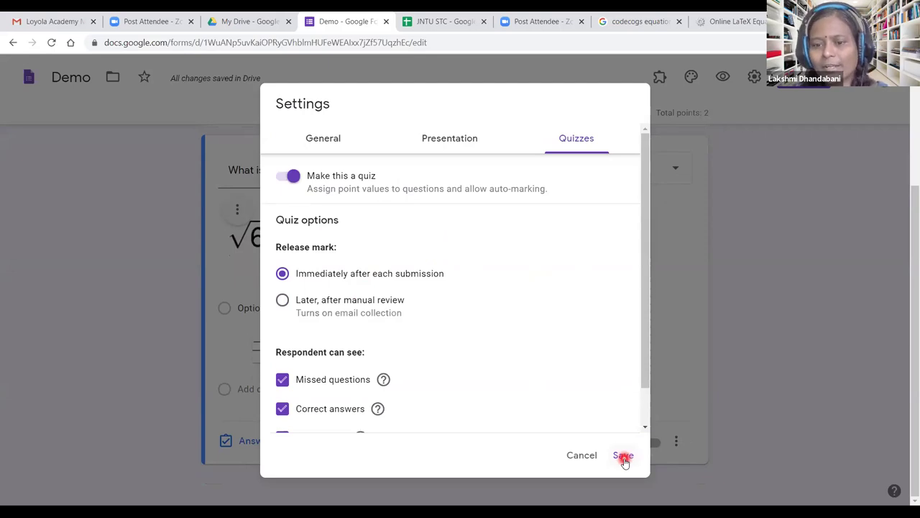
pyautogui.click(287, 179)
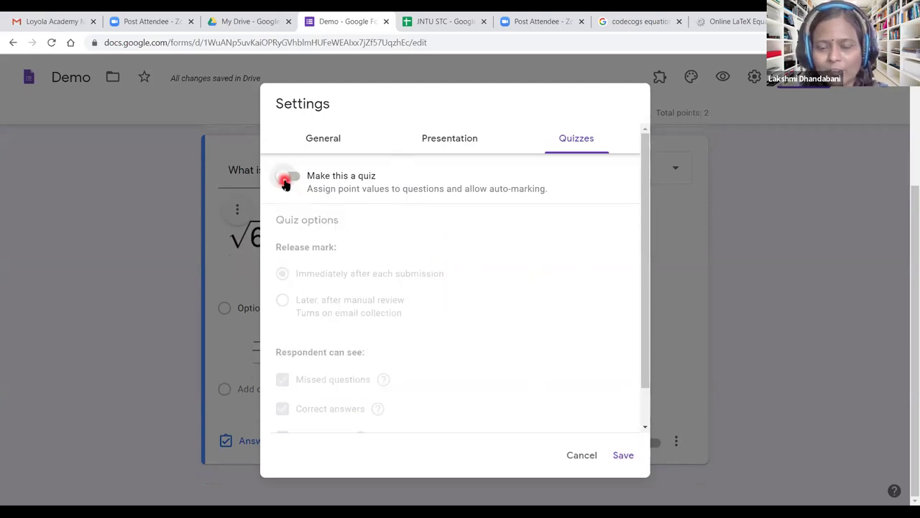
pyautogui.click(446, 143)
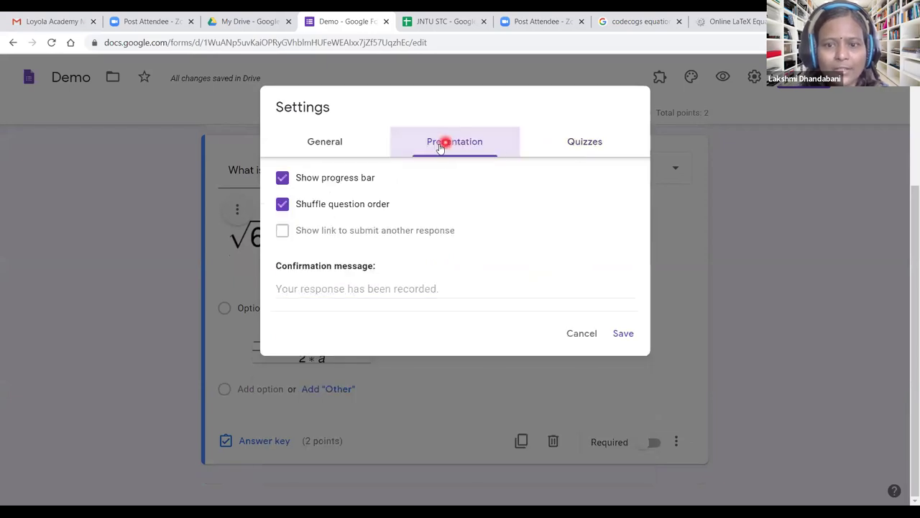
pyautogui.click(623, 333)
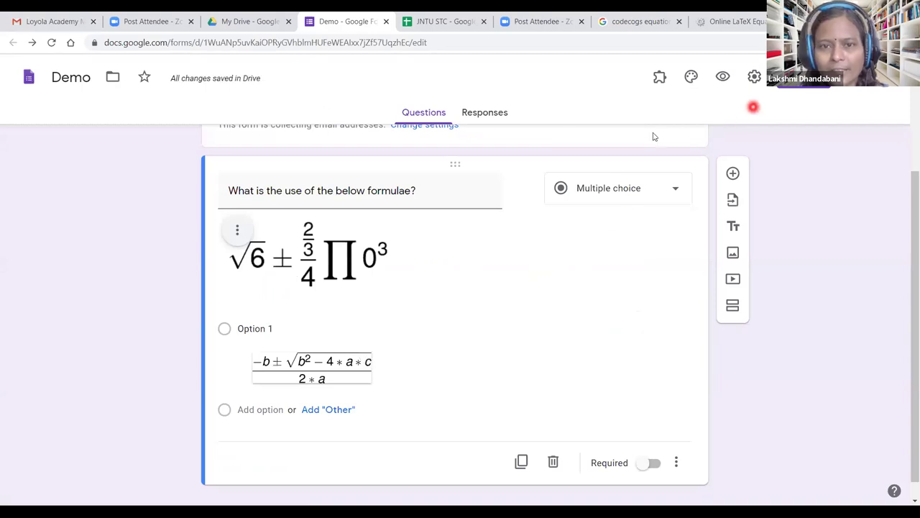
# - Copy the form's shareable link with Shorten URL enabled, then close the Send form dialog
pyautogui.click(484, 114)
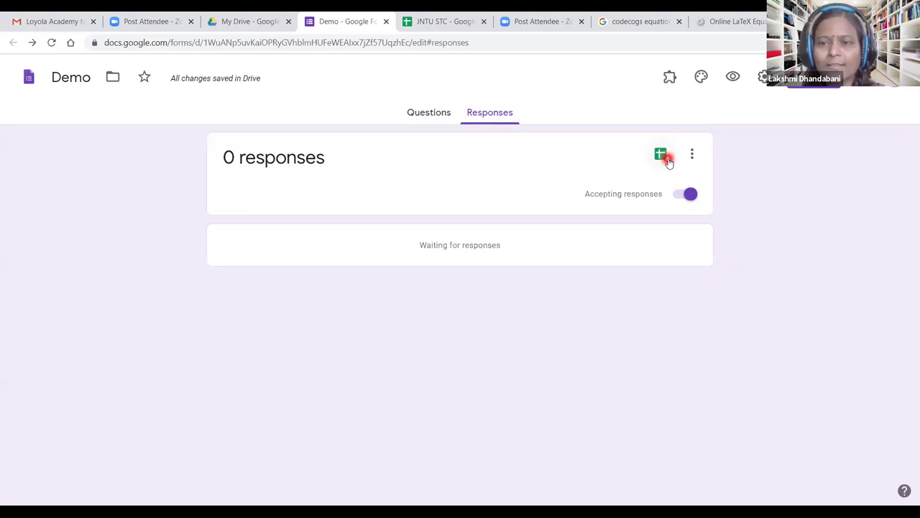
pyautogui.click(863, 86)
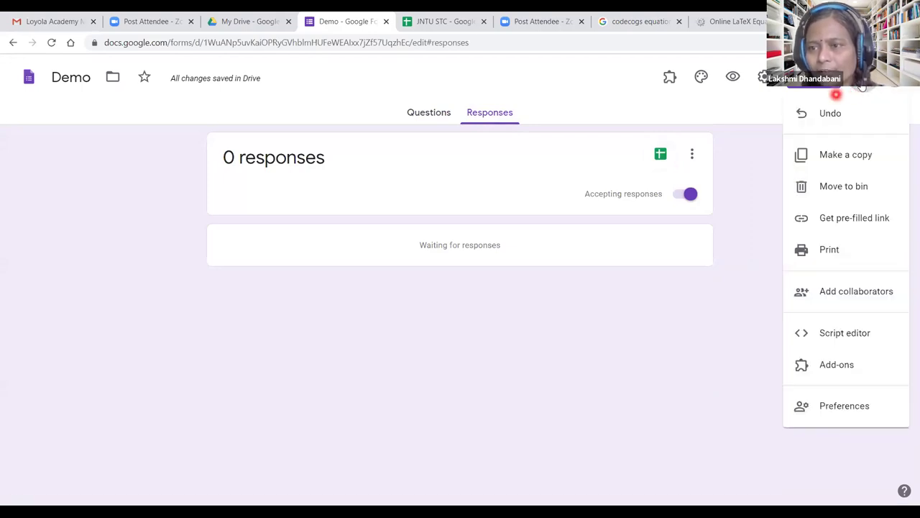
pyautogui.click(817, 84)
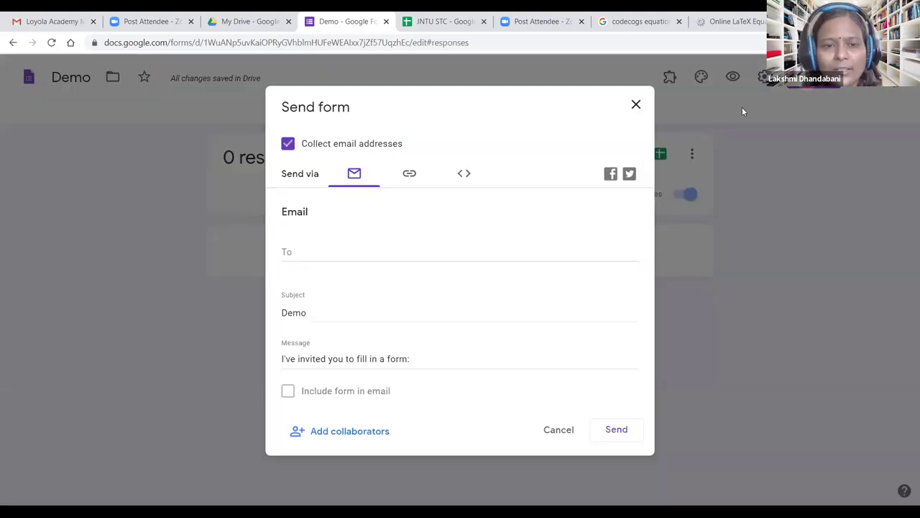
pyautogui.click(410, 178)
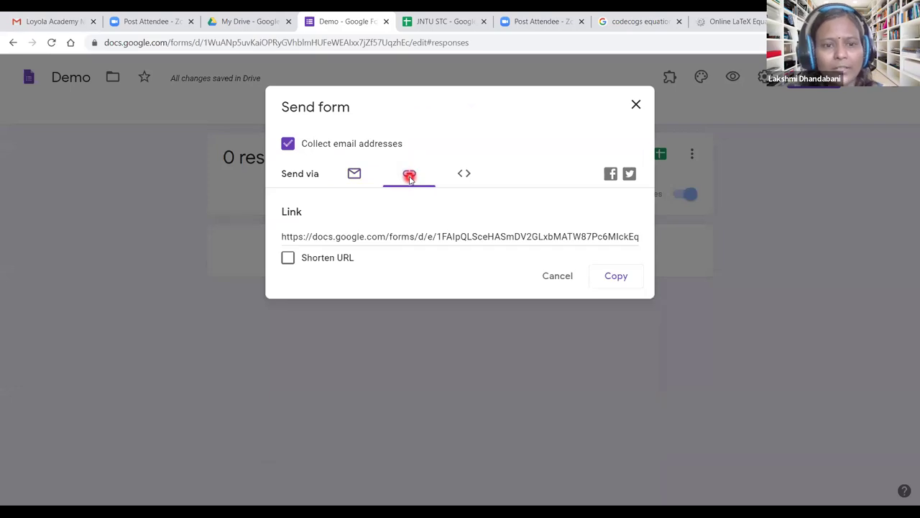
pyautogui.click(287, 257)
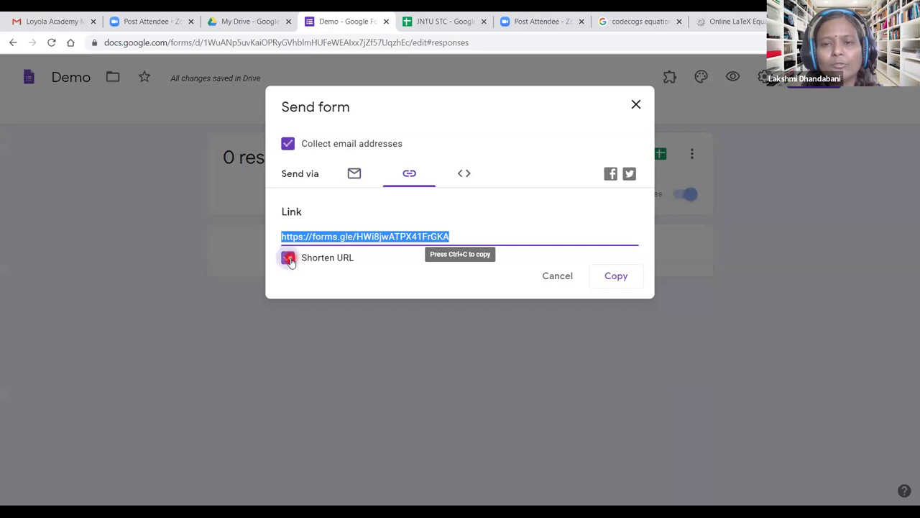
pyautogui.click(608, 278)
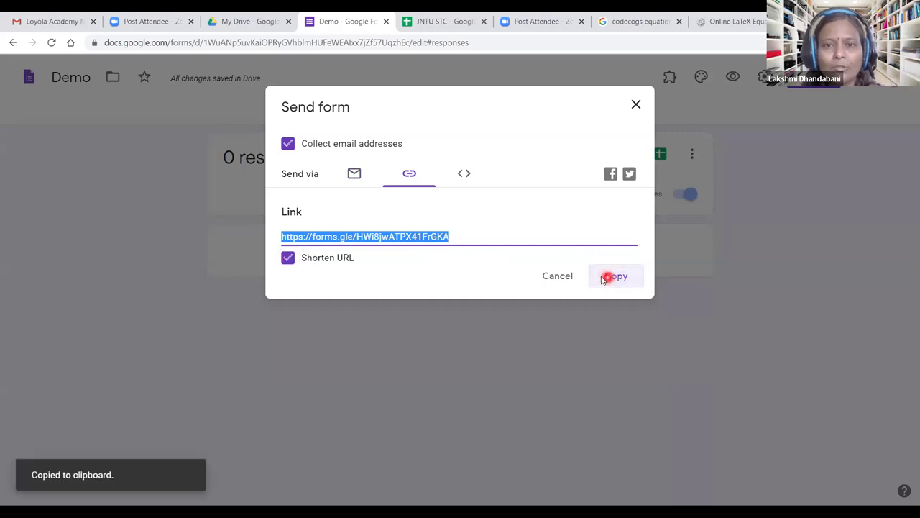
pyautogui.moveTo(393, 120); pyautogui.dragTo(623, 273)
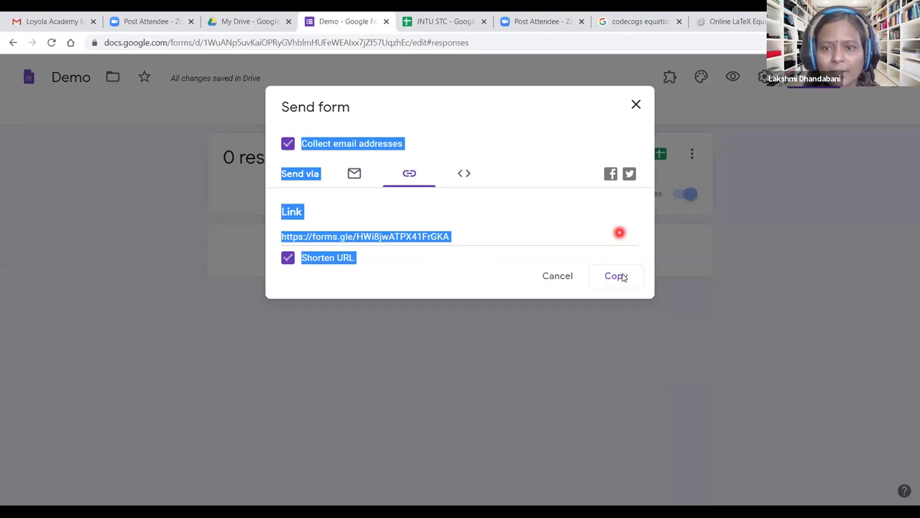
pyautogui.press('Escape')
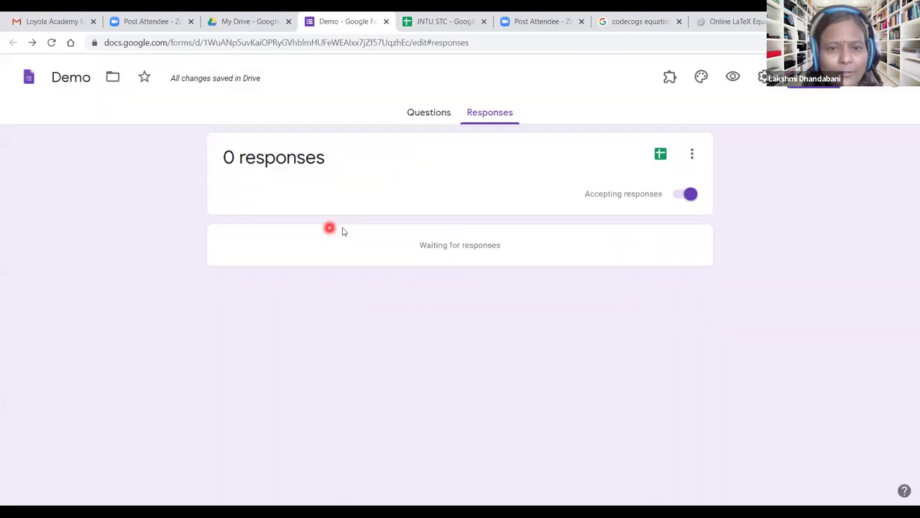
# - Add a second option to the formulae question and paste the copied form link as its text
pyautogui.click(427, 112)
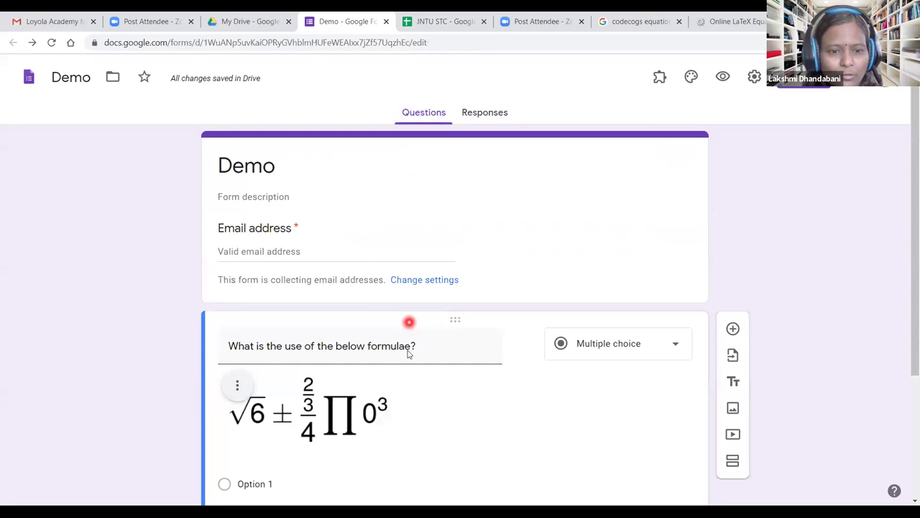
pyautogui.scroll(-1, 409, 320)
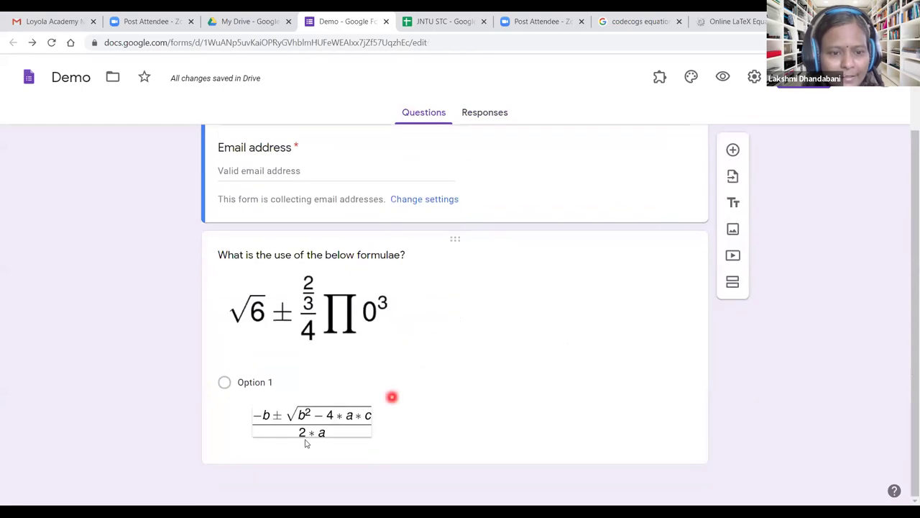
pyautogui.click(246, 458)
pyautogui.click(261, 390)
pyautogui.hotkey('ctrl', 'v')
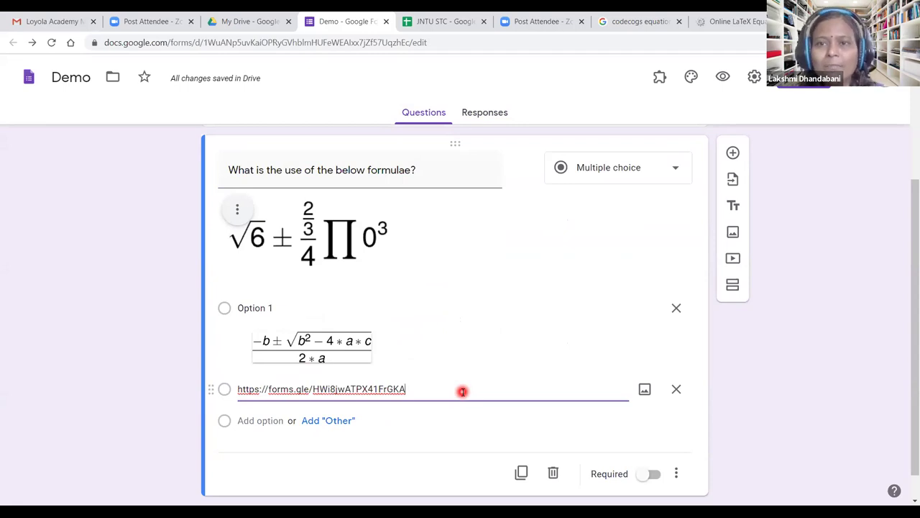
pyautogui.click(561, 208)
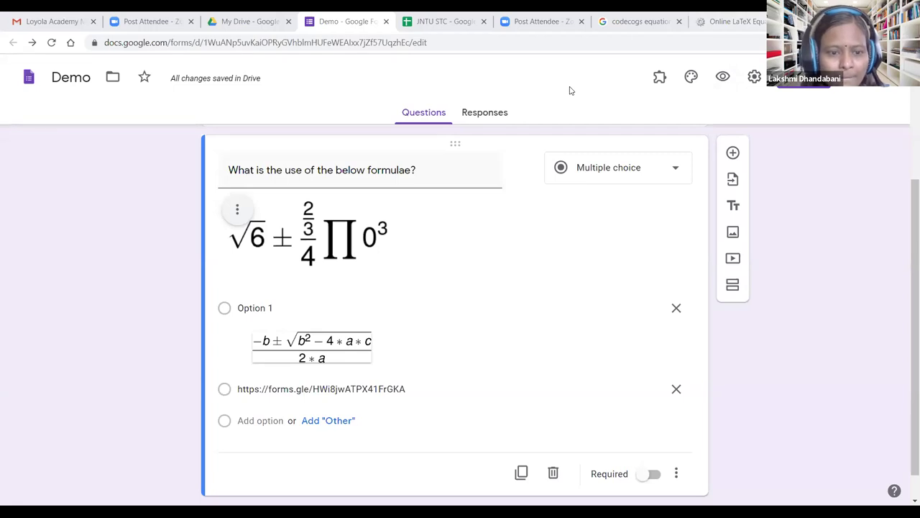
# - Add a third option to the formulae question and select the question's text
pyautogui.click(260, 420)
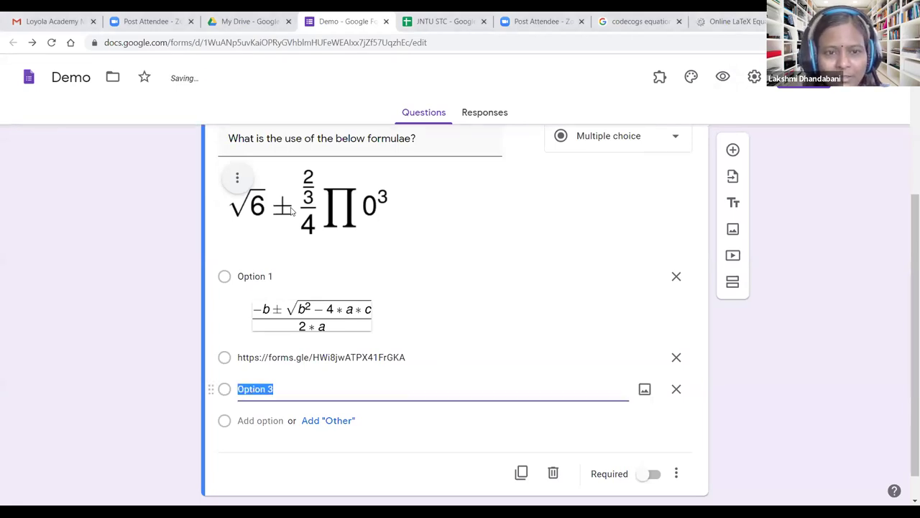
pyautogui.scroll(2, 338, 263)
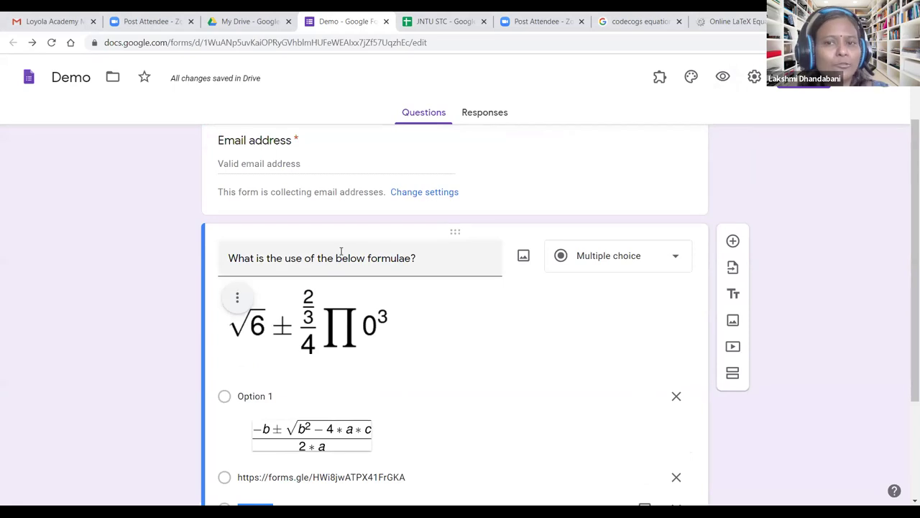
pyautogui.tripleClick(341, 251)
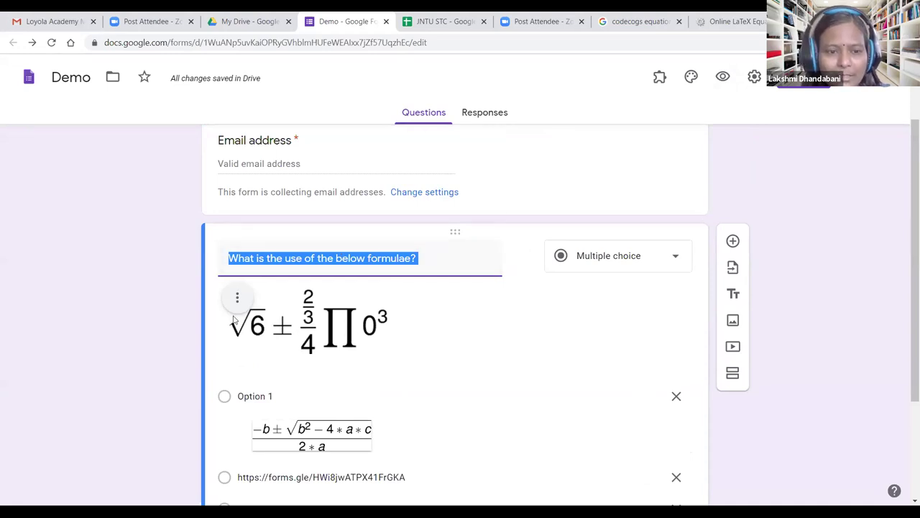
pyautogui.scroll(-2, 307, 381)
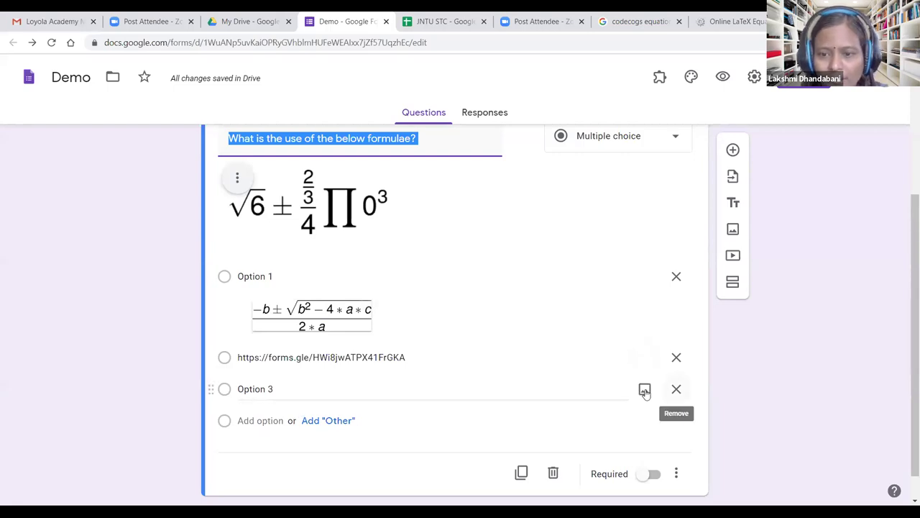
# - Insert the Day_2_Vlideo image from the Desktop folder into Option 3
pyautogui.click(645, 390)
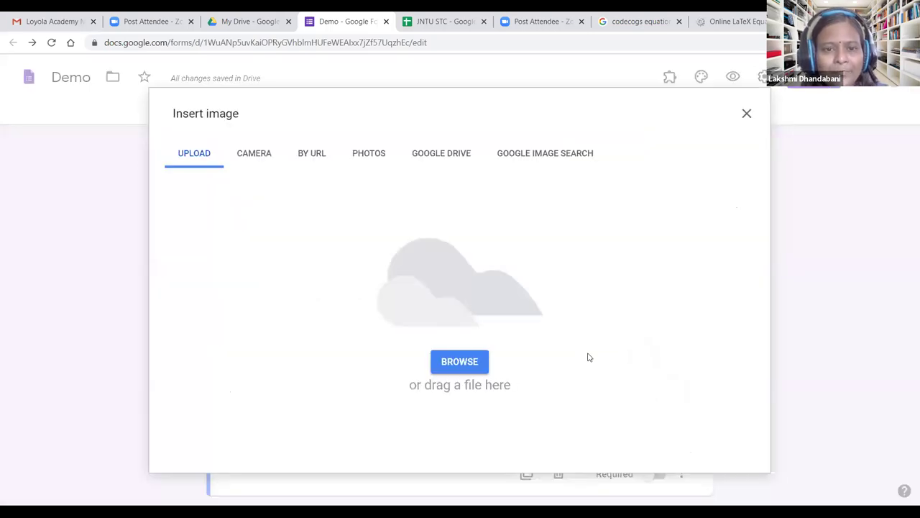
pyautogui.click(445, 362)
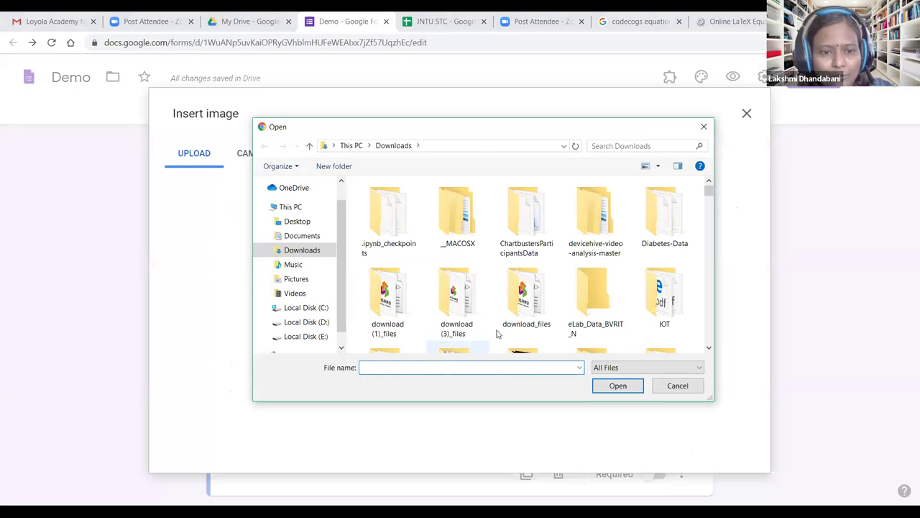
pyautogui.click(300, 280)
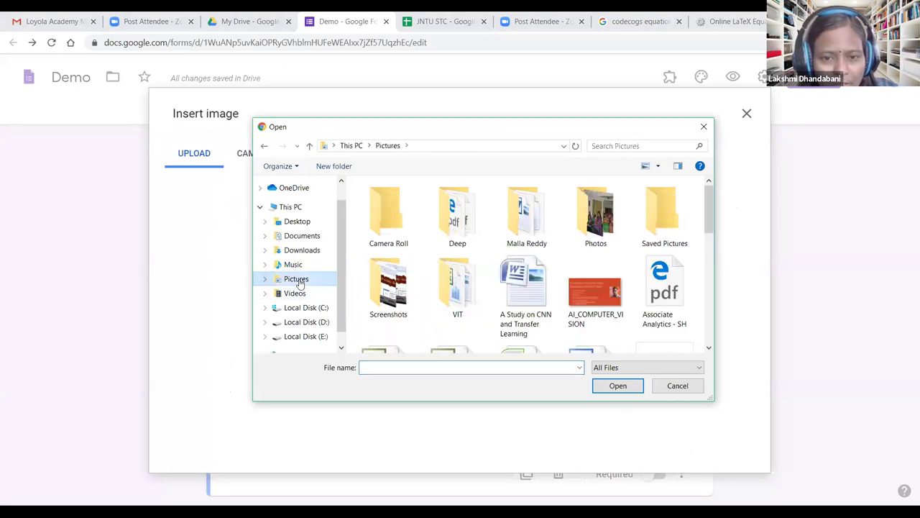
pyautogui.scroll(-3, 504, 280)
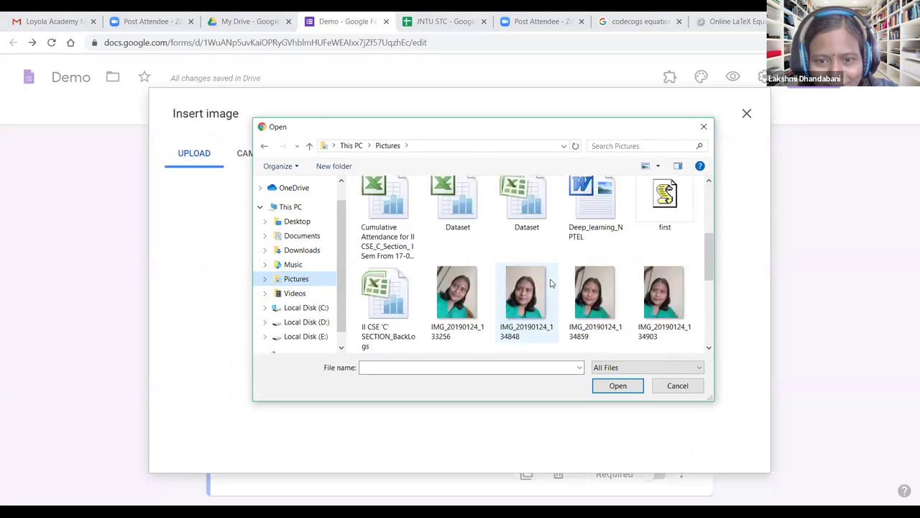
pyautogui.click(301, 222)
pyautogui.scroll(-5, 629, 301)
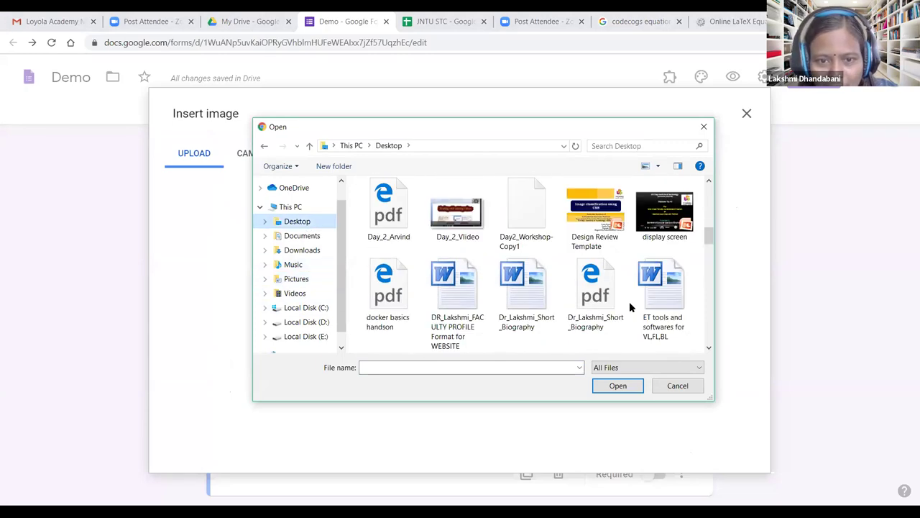
pyautogui.click(458, 216)
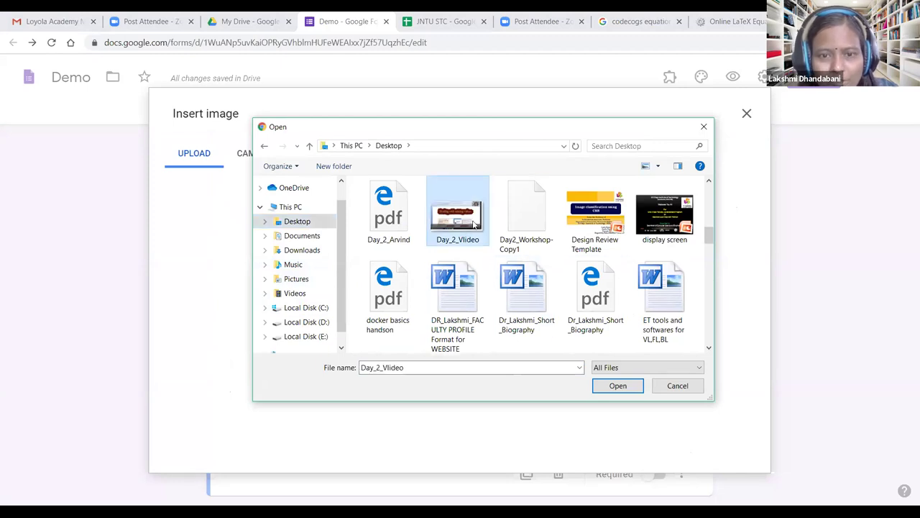
pyautogui.click(614, 385)
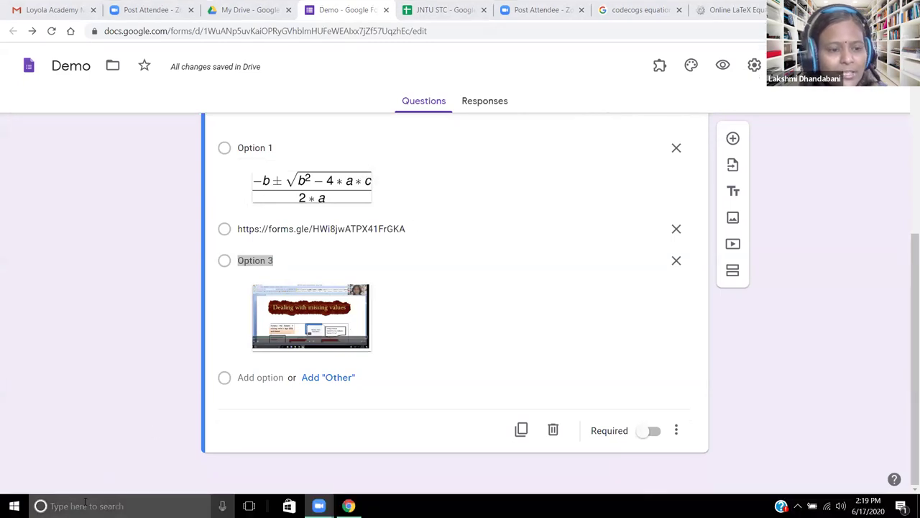
# - Switch to the Snipping Tool and move its window clear of the form's options
pyautogui.click(84, 504)
pyautogui.write('snip')
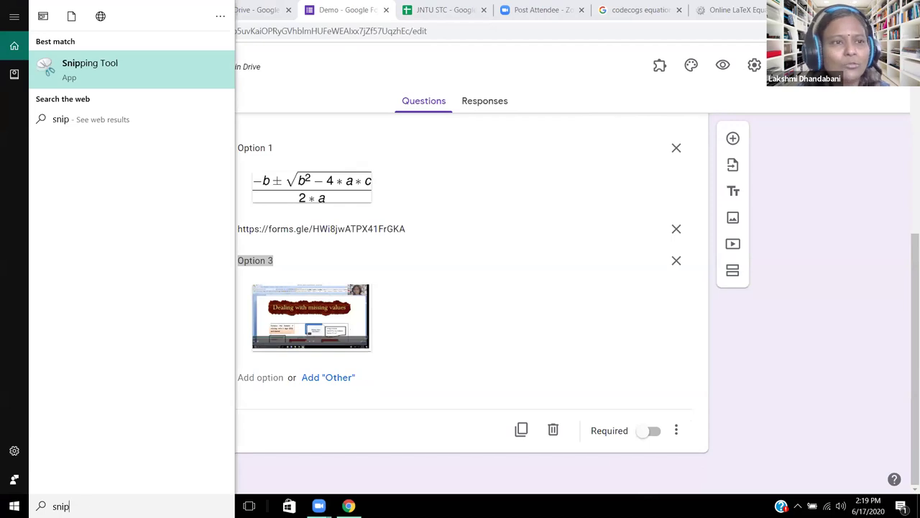
pyautogui.press('Return')
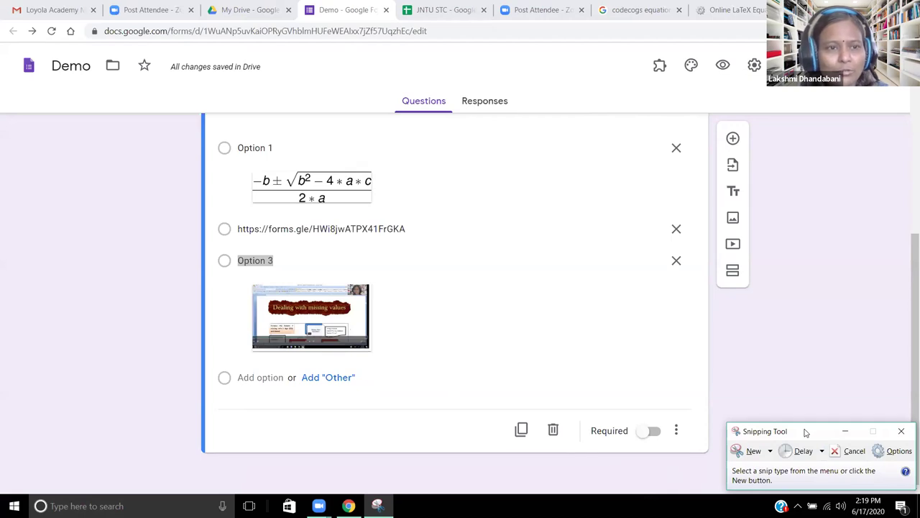
pyautogui.moveTo(805, 431); pyautogui.dragTo(92, 16)
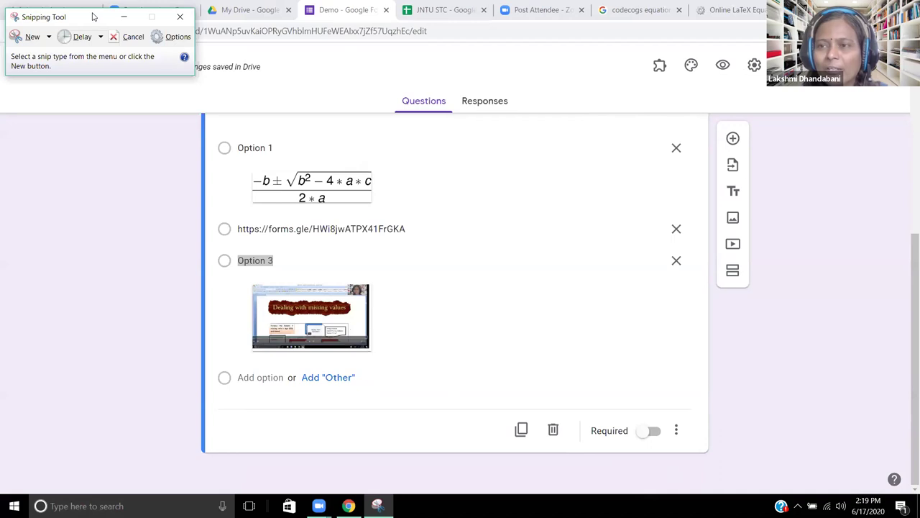
pyautogui.moveTo(92, 16); pyautogui.dragTo(820, 16)
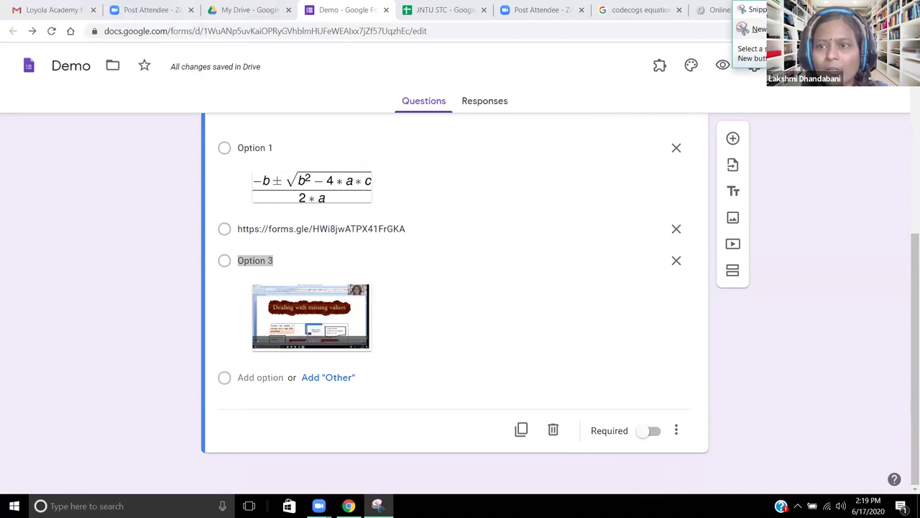
# - Capture a new snip of the form page that includes the webcam thumbnail, and check it in an enlarged window
pyautogui.click(750, 31)
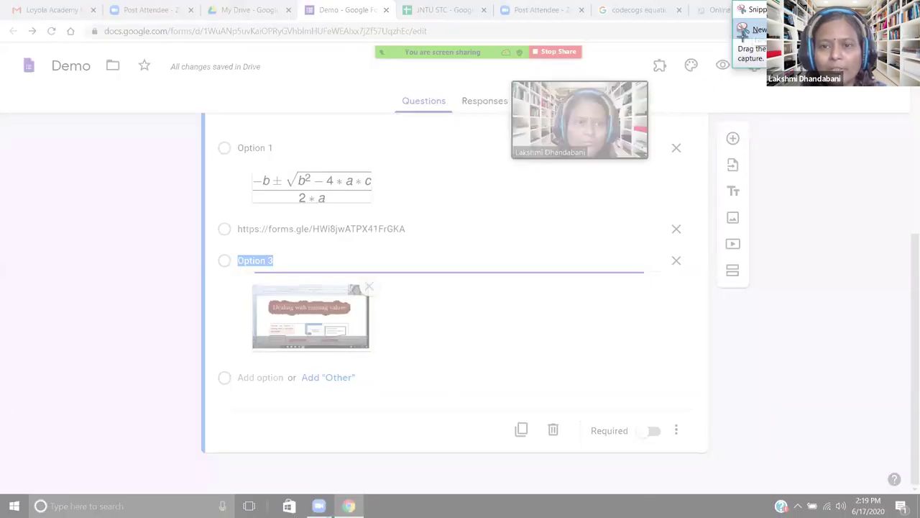
pyautogui.moveTo(501, 176); pyautogui.dragTo(659, 74)
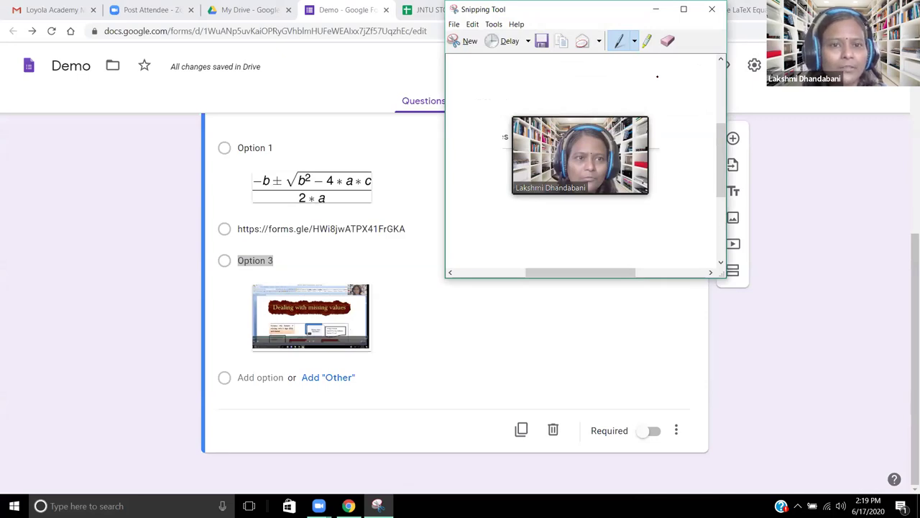
pyautogui.press('super+Up')
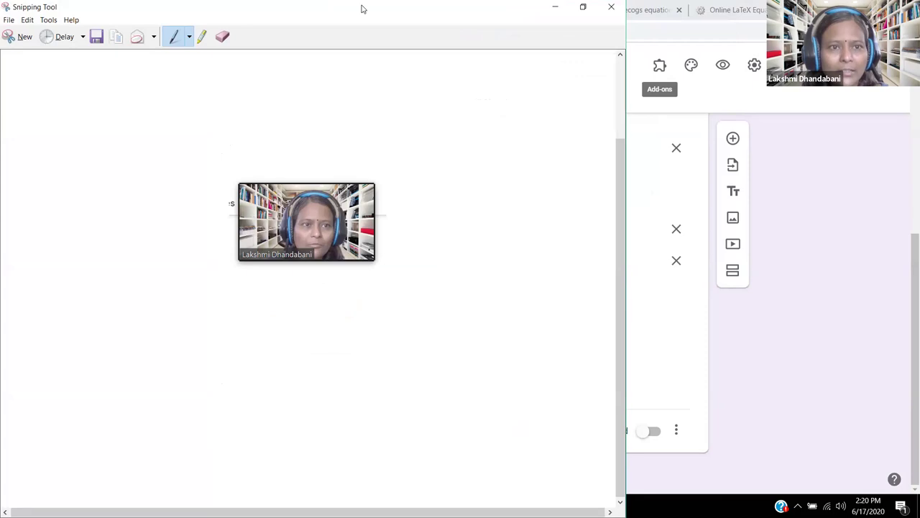
pyautogui.doubleClick(362, 8)
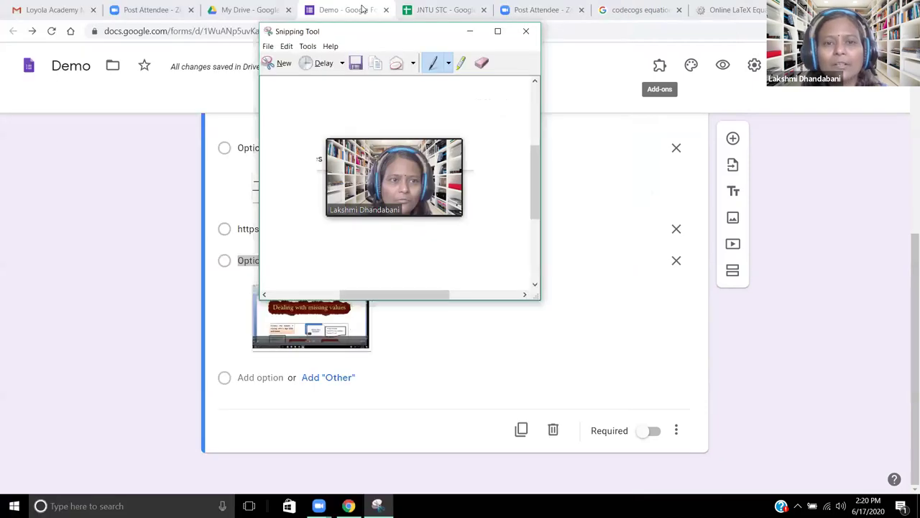
# - Copy the captured snip, review the file commands for saving it, and minimize the Snipping Tool
pyautogui.click(286, 46)
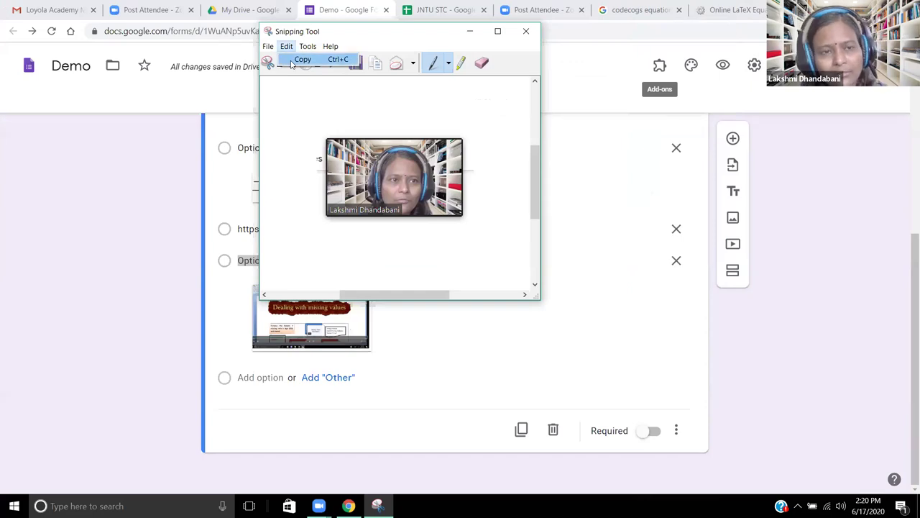
pyautogui.click(295, 59)
pyautogui.click(268, 46)
pyautogui.click(268, 46)
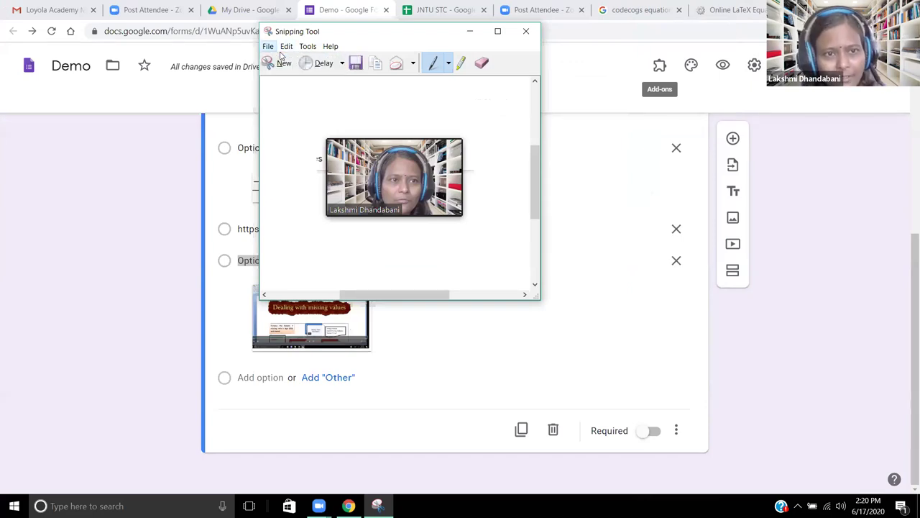
pyautogui.click(268, 46)
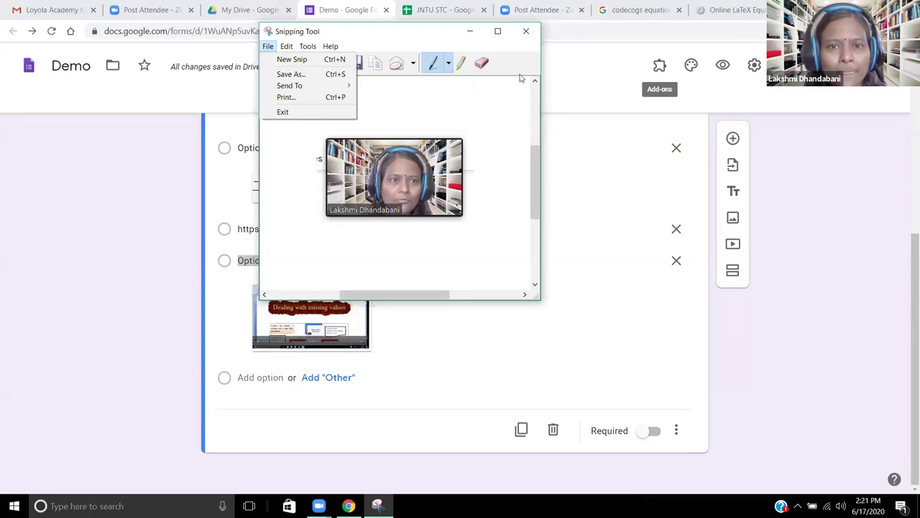
pyautogui.click(470, 31)
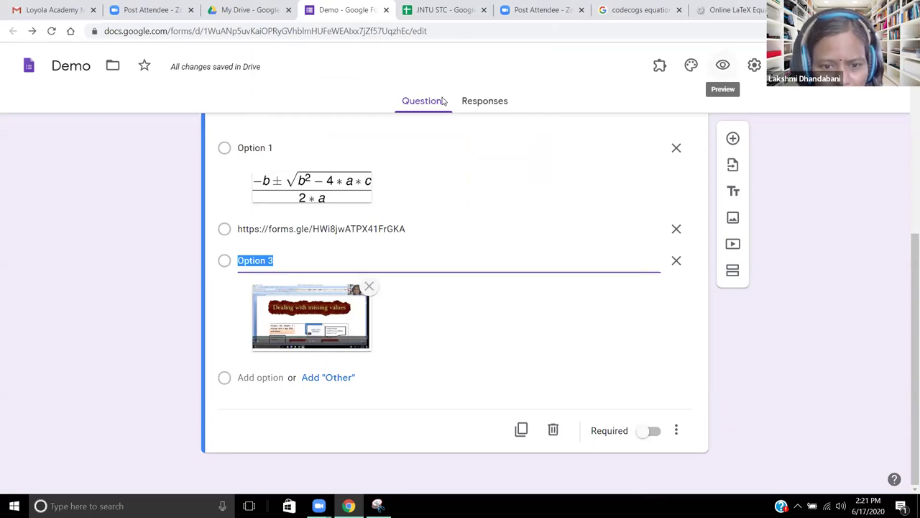
# - Check the Demo form's responses and bring up the browser's download history
pyautogui.click(723, 81)
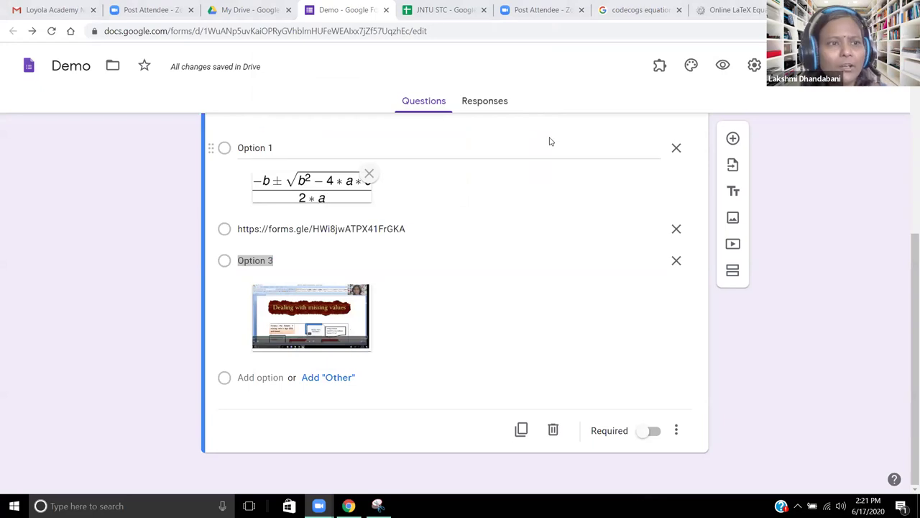
pyautogui.click(505, 103)
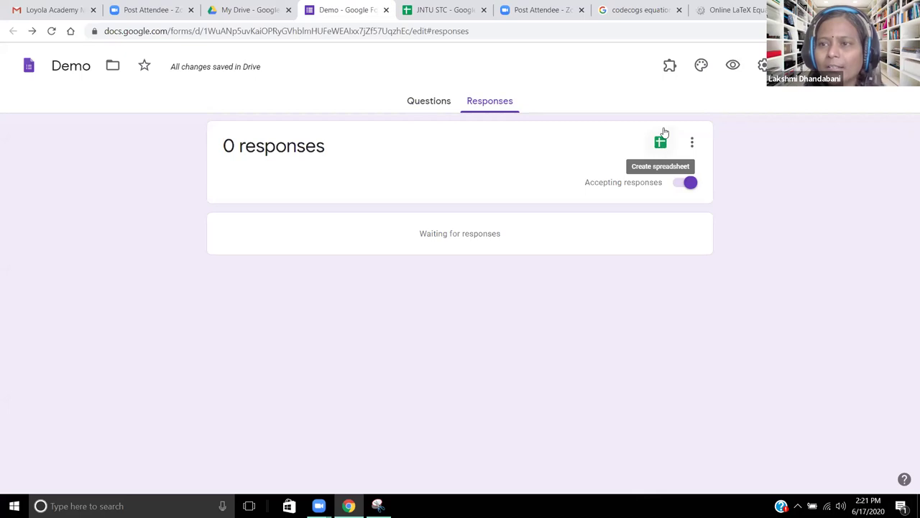
pyautogui.click(909, 31)
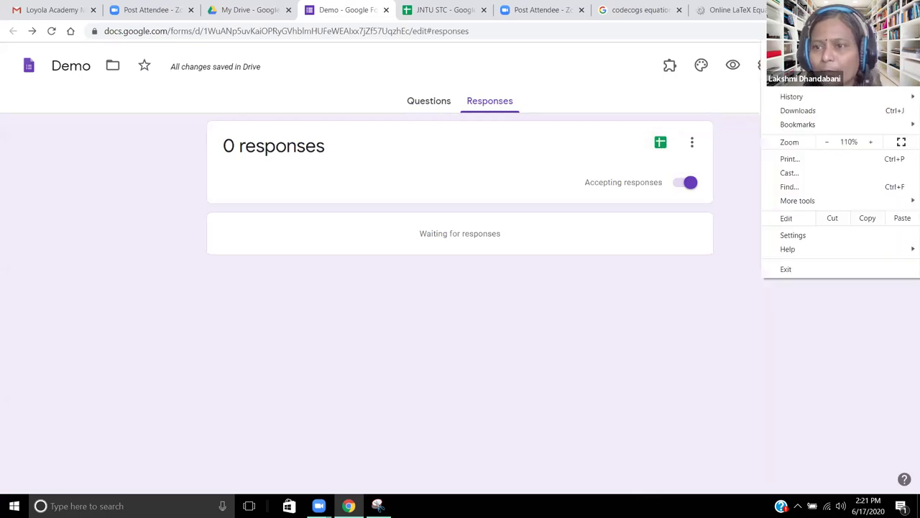
pyautogui.click(799, 111)
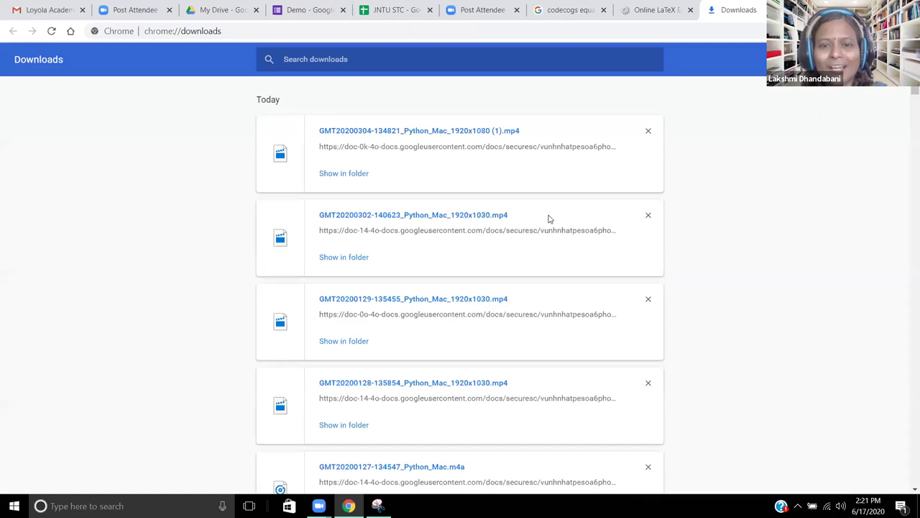
pyautogui.scroll(-10, 550, 230)
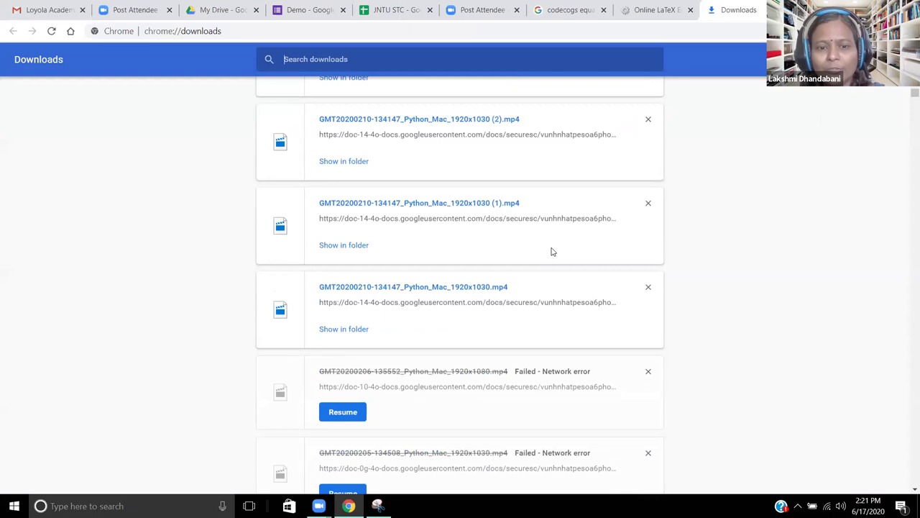
pyautogui.scroll(-3, 551, 252)
pyautogui.scroll(-2, 551, 252)
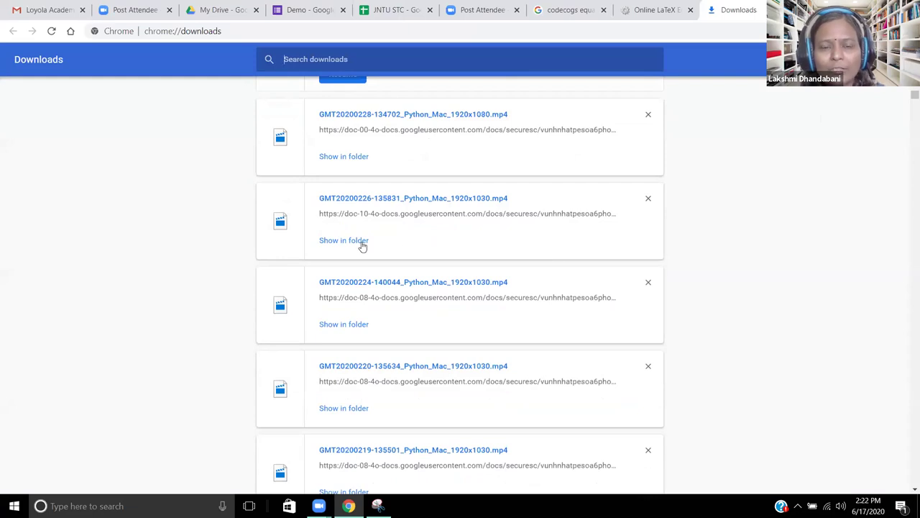
pyautogui.scroll(-6, 381, 320)
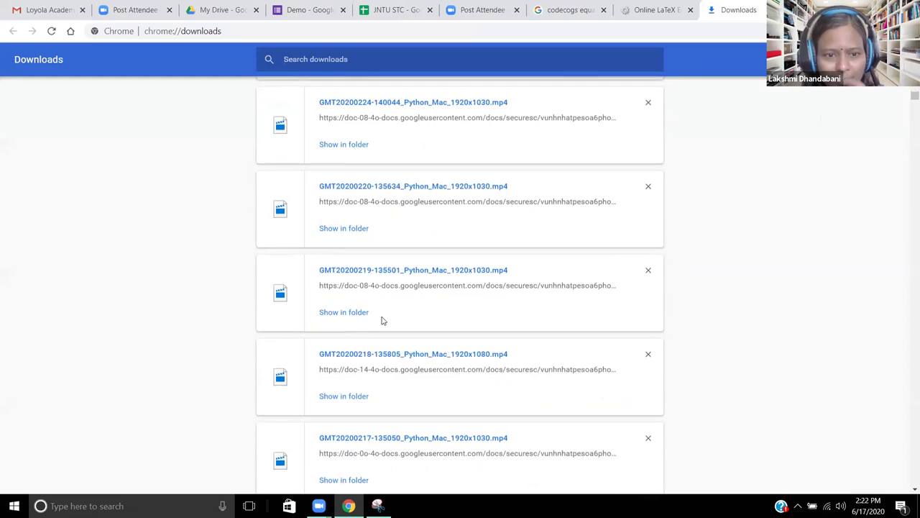
pyautogui.scroll(-9, 381, 320)
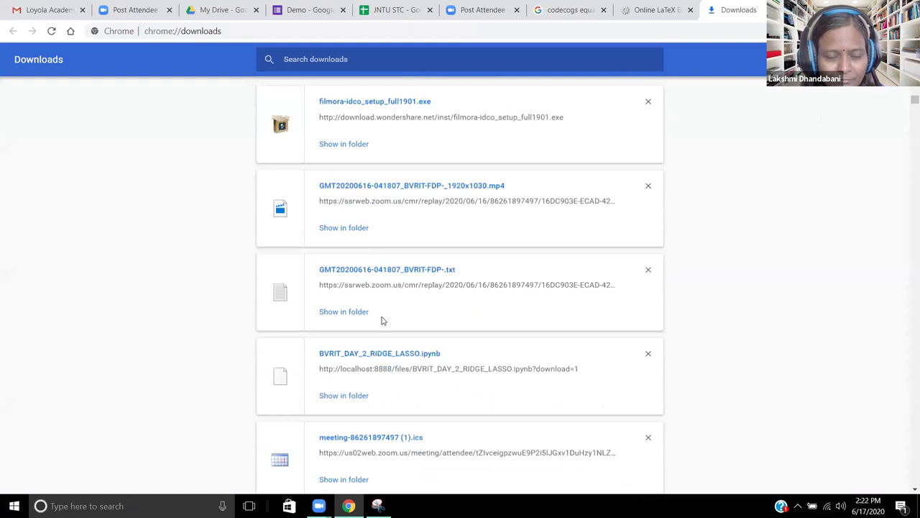
pyautogui.scroll(2, 382, 320)
pyautogui.scroll(-3, 410, 353)
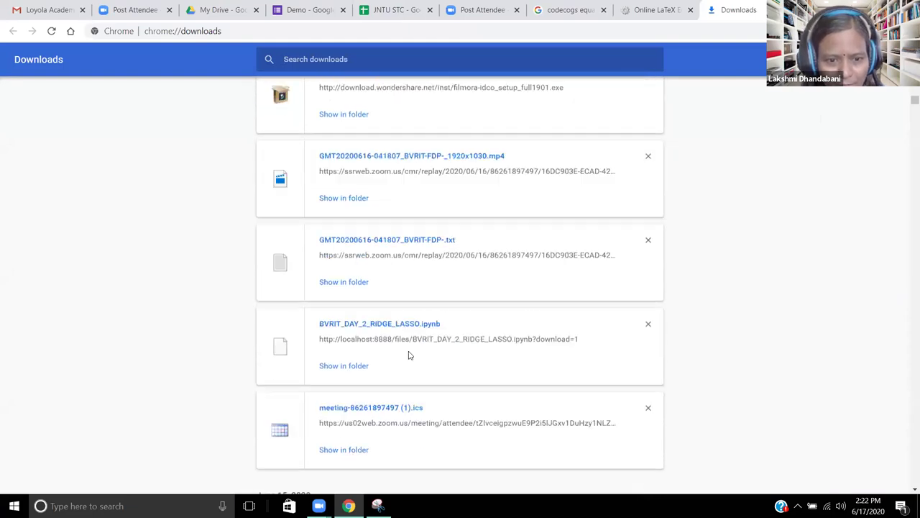
pyautogui.click(349, 253)
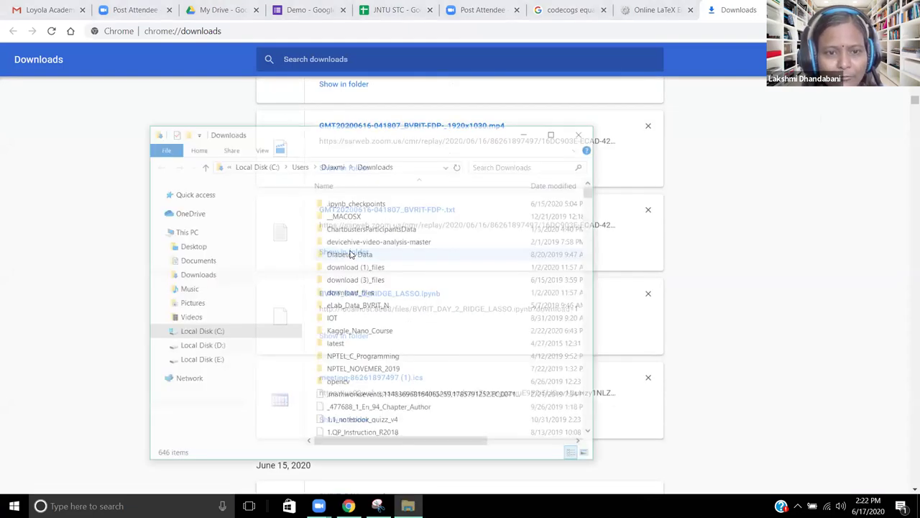
pyautogui.rightClick(403, 432)
pyautogui.click(432, 403)
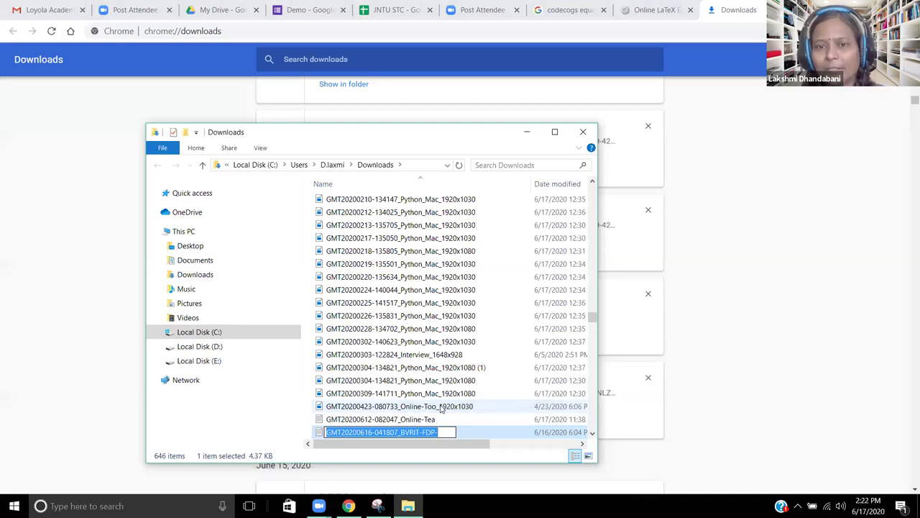
pyautogui.click(590, 135)
# - Point out the browser's Downloads command and close the download history page
pyautogui.scroll(5, 512, 326)
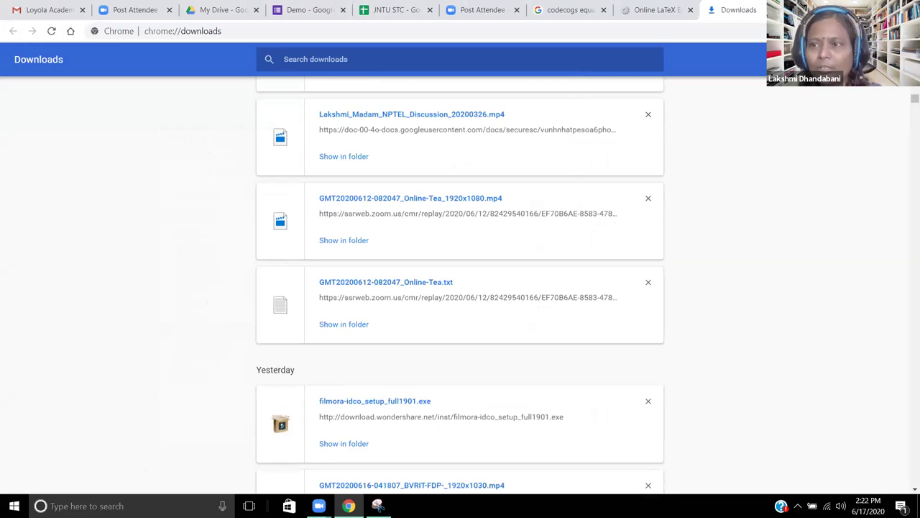
pyautogui.hotkey('alt', 'f')
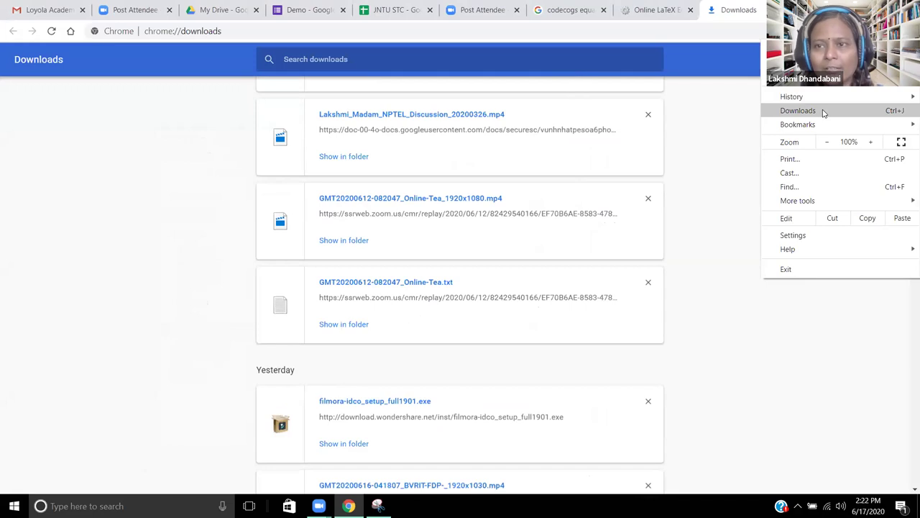
pyautogui.hotkey('ctrl', 'w')
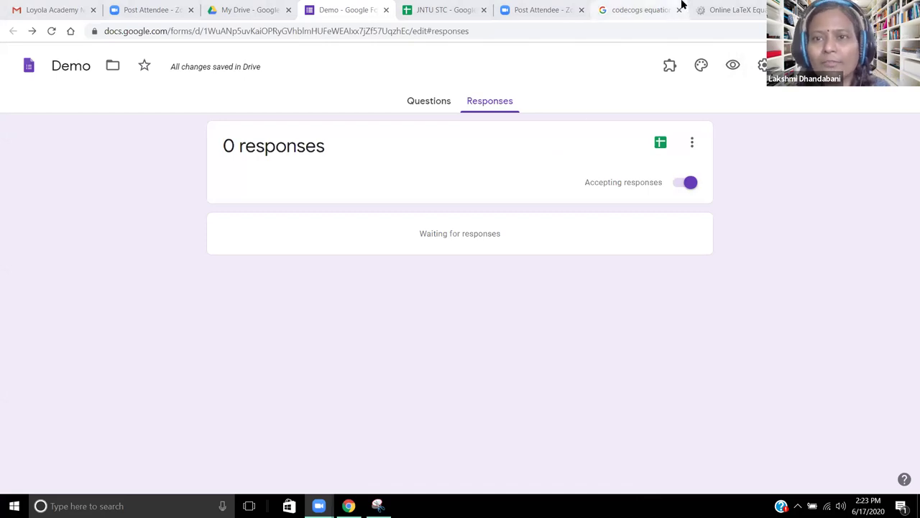
# - Load youtube.com in the browser tab that holds the CodeCogs equation editor
pyautogui.click(743, 5)
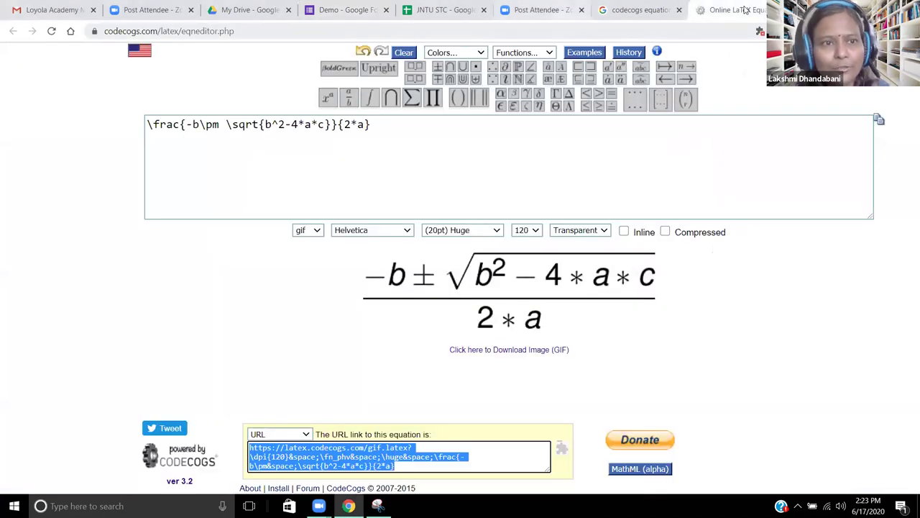
pyautogui.hotkey('ctrl', 'l')
pyautogui.write('youtube.com')
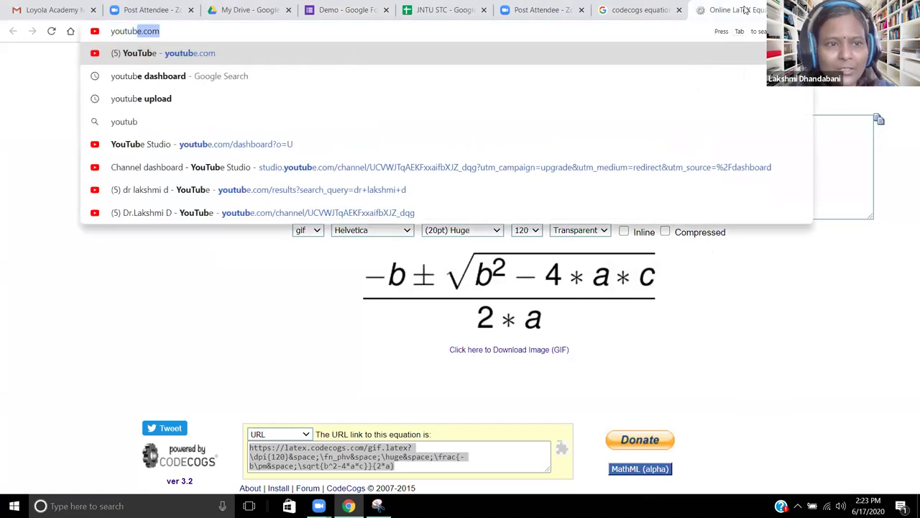
pyautogui.press('Return')
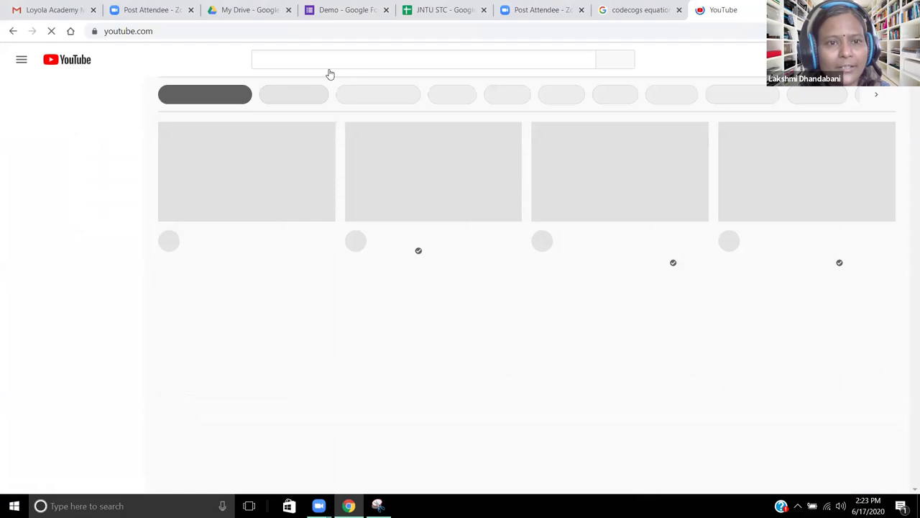
# - Search YouTube for the presenter's channel by name, open it and browse its uploaded videos
pyautogui.write('dr lakshmi d')
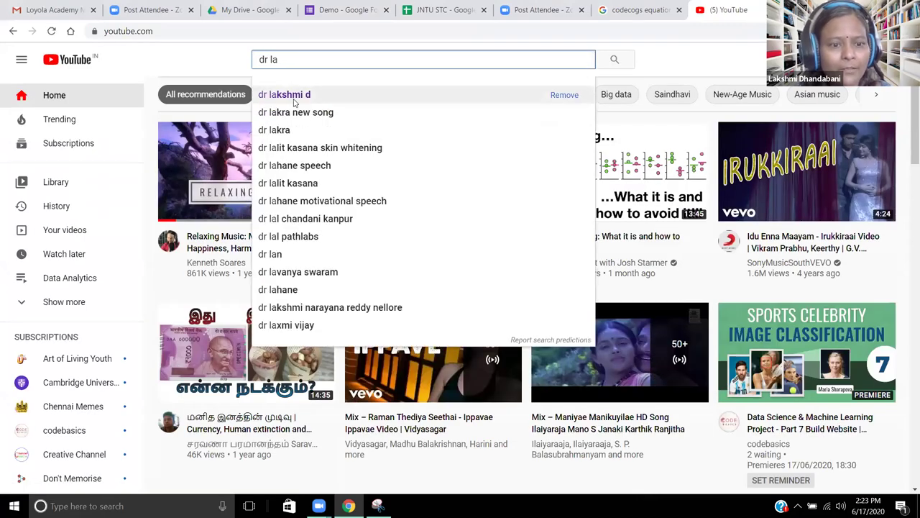
pyautogui.click(293, 100)
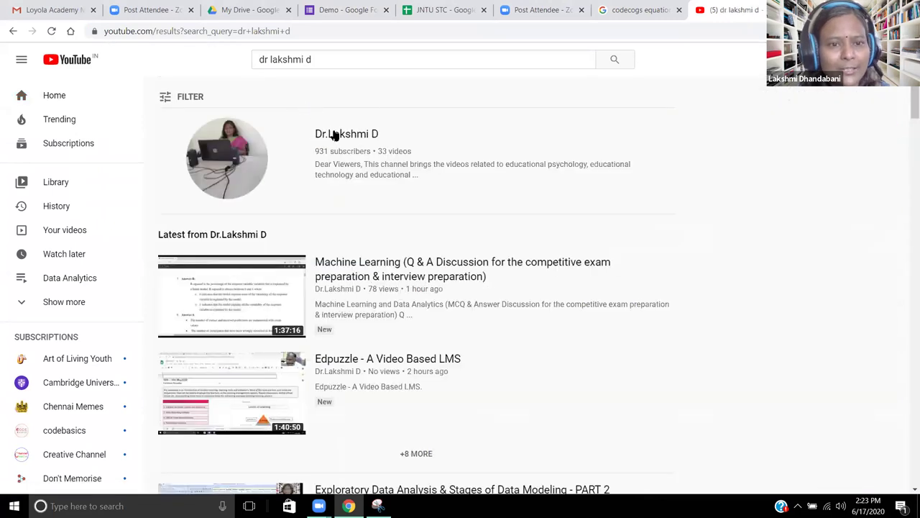
pyautogui.click(335, 135)
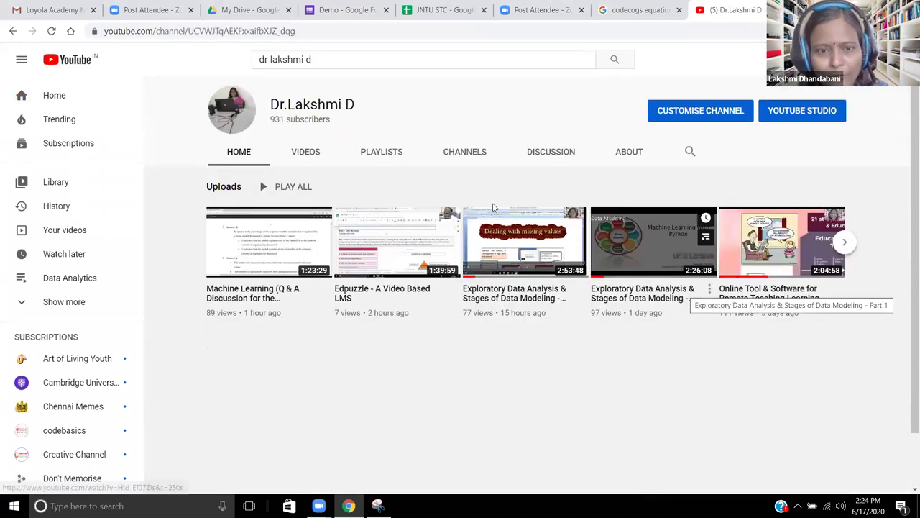
pyautogui.click(317, 153)
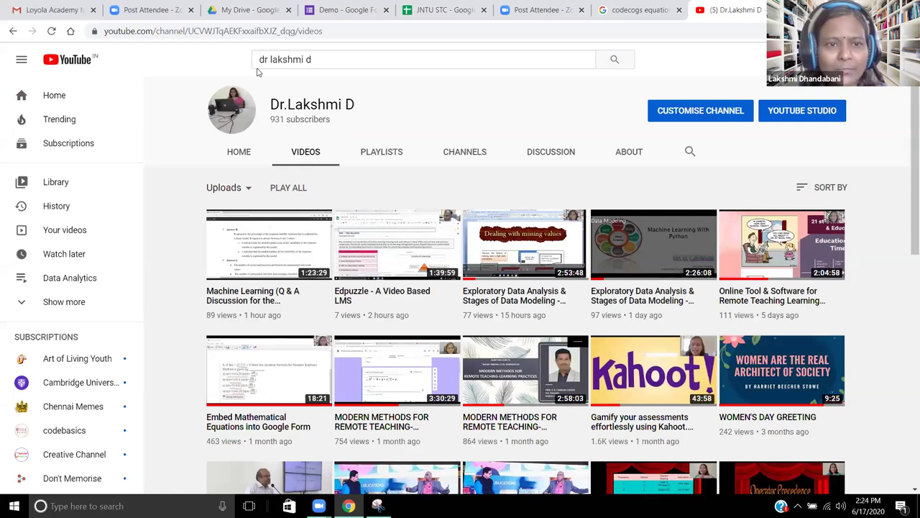
pyautogui.click(258, 68)
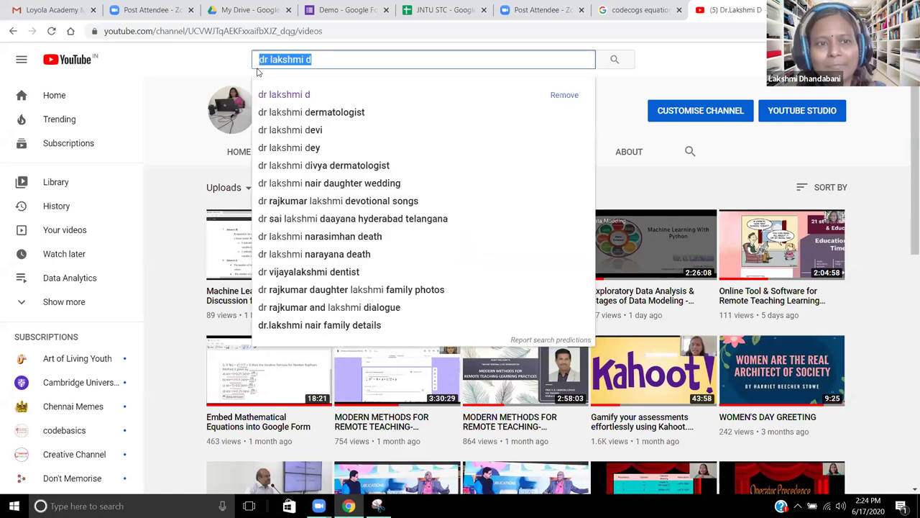
pyautogui.click(206, 65)
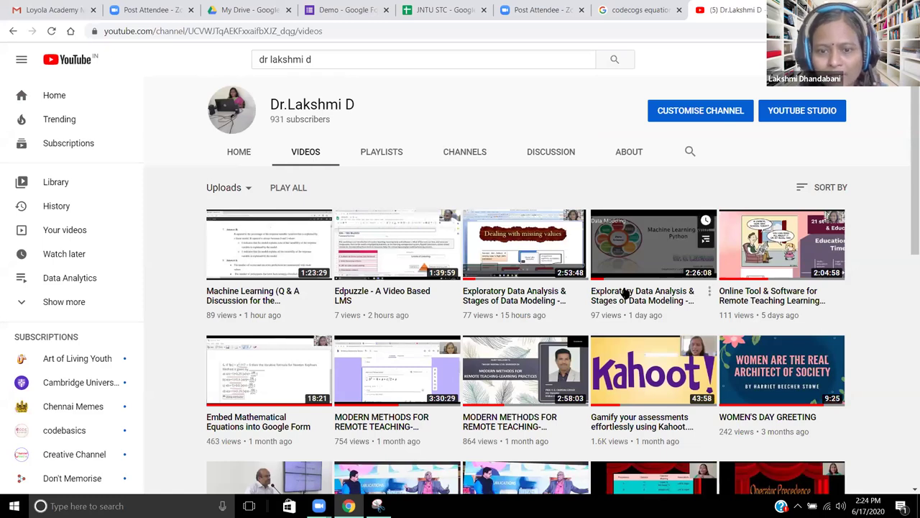
pyautogui.scroll(-2, 384, 368)
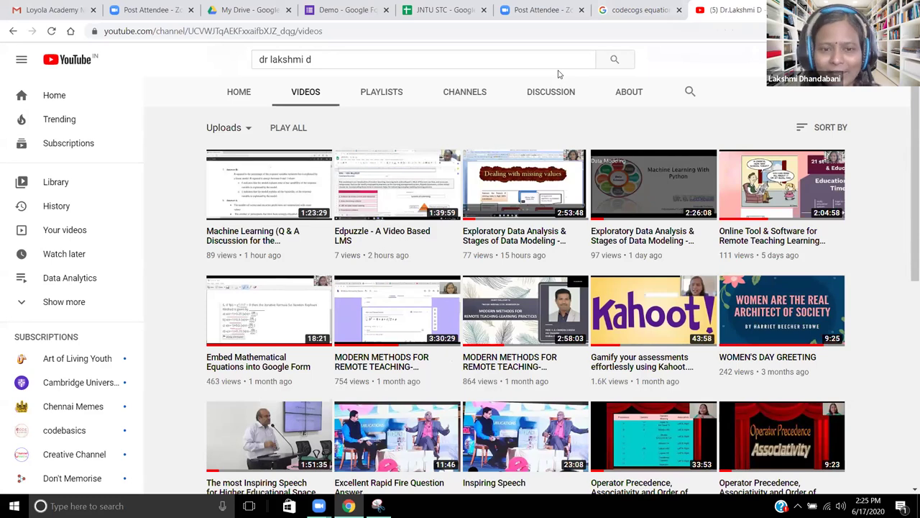
# - Switch to the JNTU STC spreadsheet and open its 22. Google Add Ons sheet
pyautogui.click(451, 9)
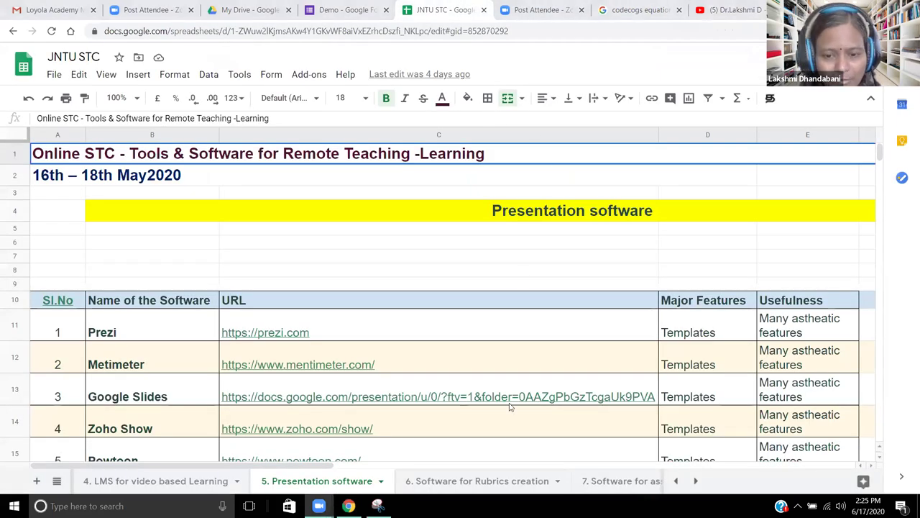
pyautogui.click(694, 480)
pyautogui.click(694, 481)
pyautogui.click(695, 481)
pyautogui.click(694, 481)
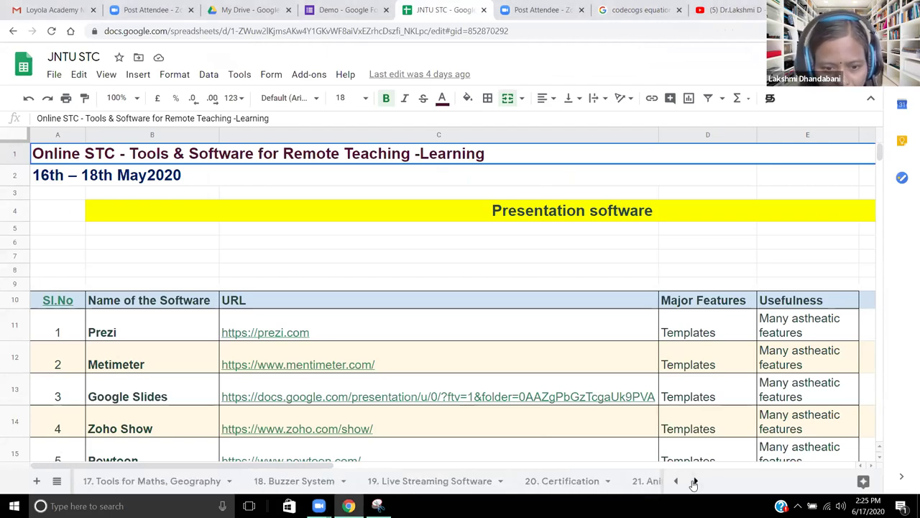
pyautogui.click(694, 481)
pyautogui.click(694, 481)
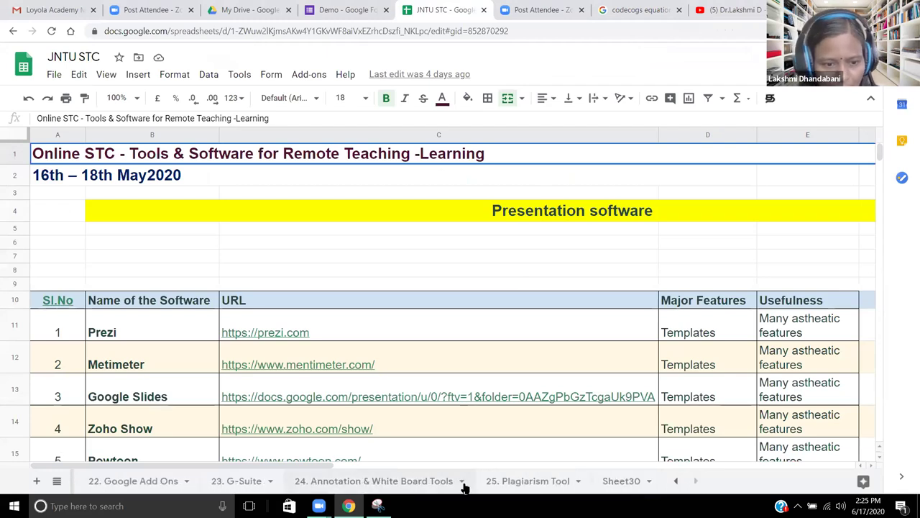
pyautogui.click(167, 480)
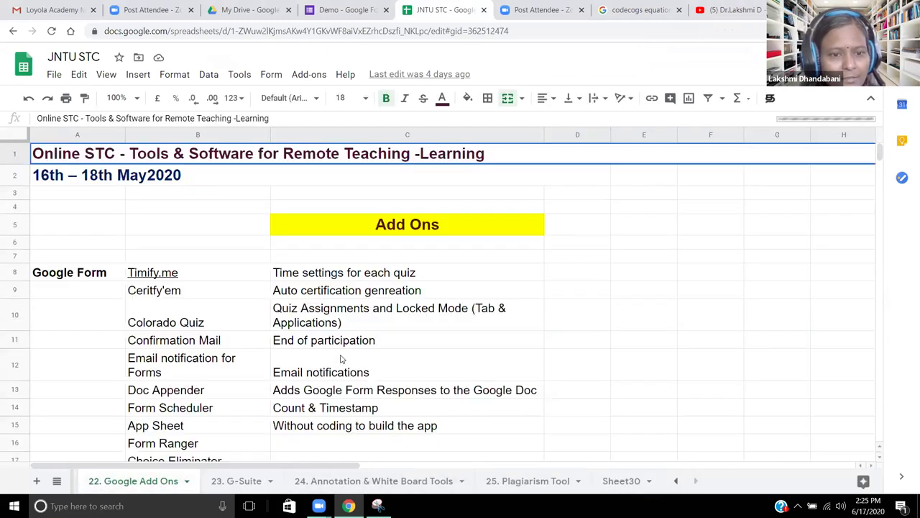
# - Review the Google Form add-ons list and select the Colorado Quiz cell
pyautogui.scroll(-1, 555, 362)
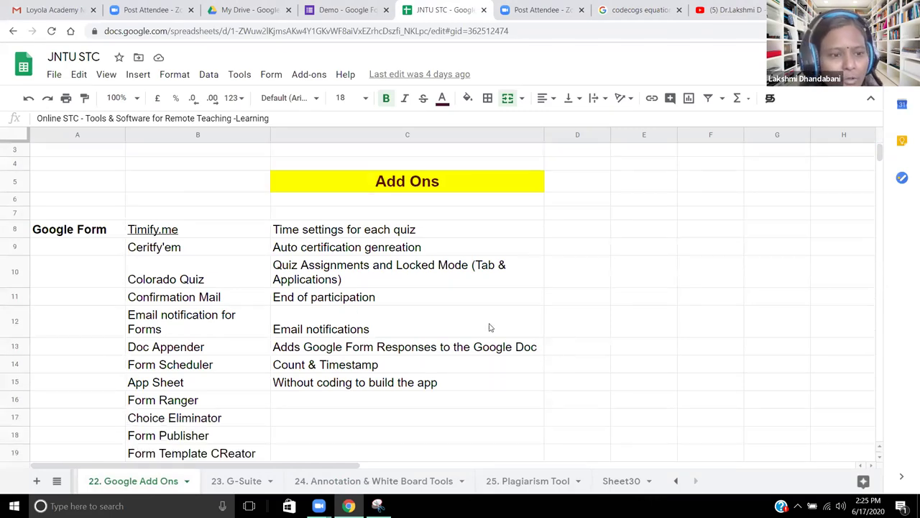
pyautogui.scroll(-3, 544, 295)
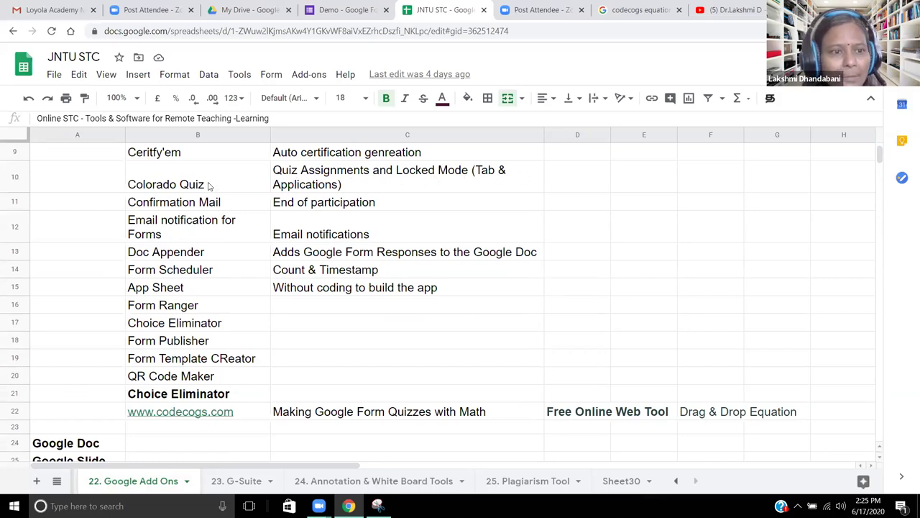
pyautogui.click(158, 191)
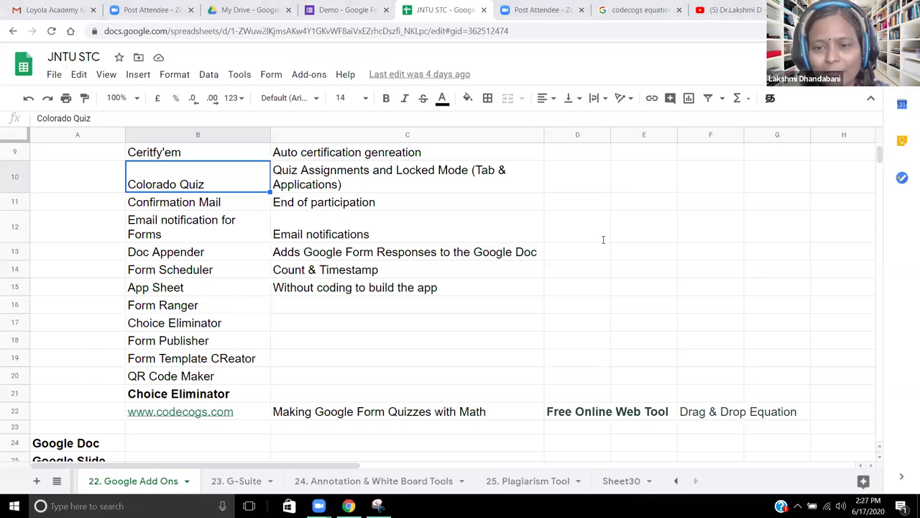
# - Write the chemical equation "2c + 2O --> co2" as a text annotation over the empty cells beside rows 12 and 13
pyautogui.moveTo(604, 239); pyautogui.dragTo(604, 239)
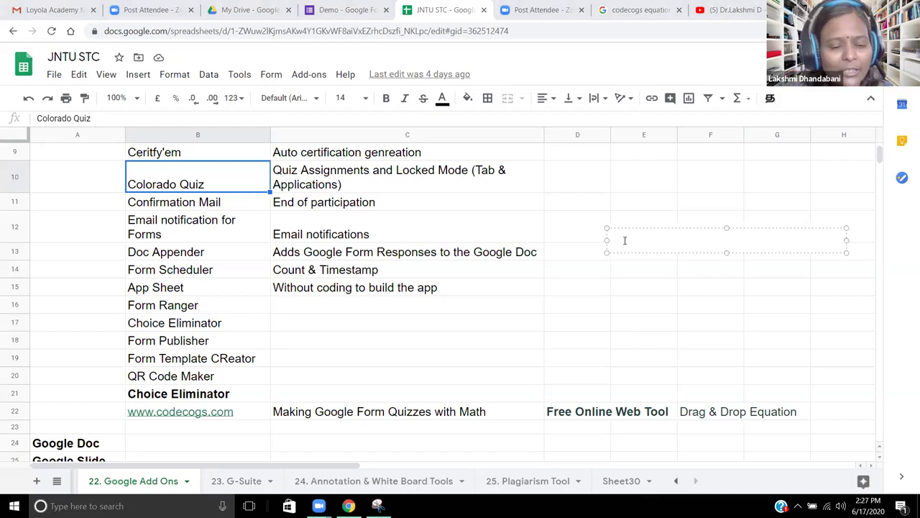
pyautogui.write('C +')
pyautogui.press('Left')
pyautogui.press('Left')
pyautogui.press('Left')
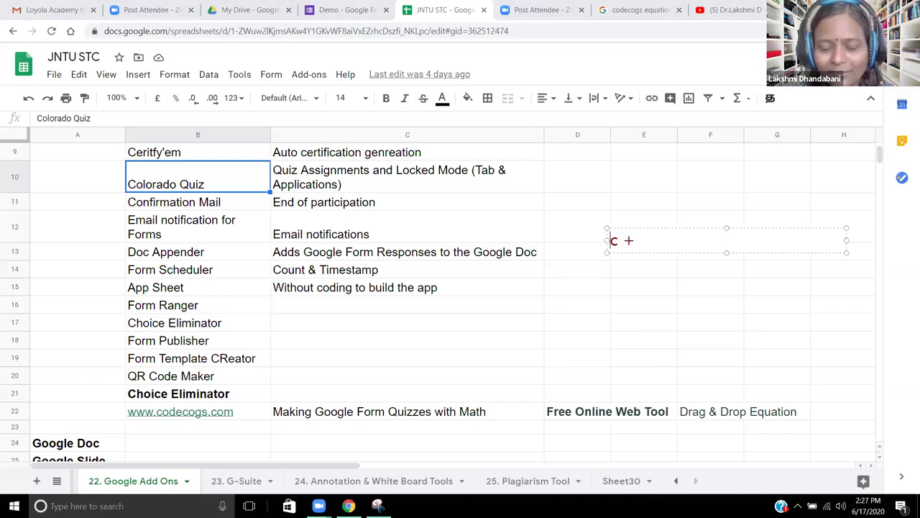
pyautogui.write('2')
pyautogui.press('Right')
pyautogui.press('Right')
pyautogui.press('Right')
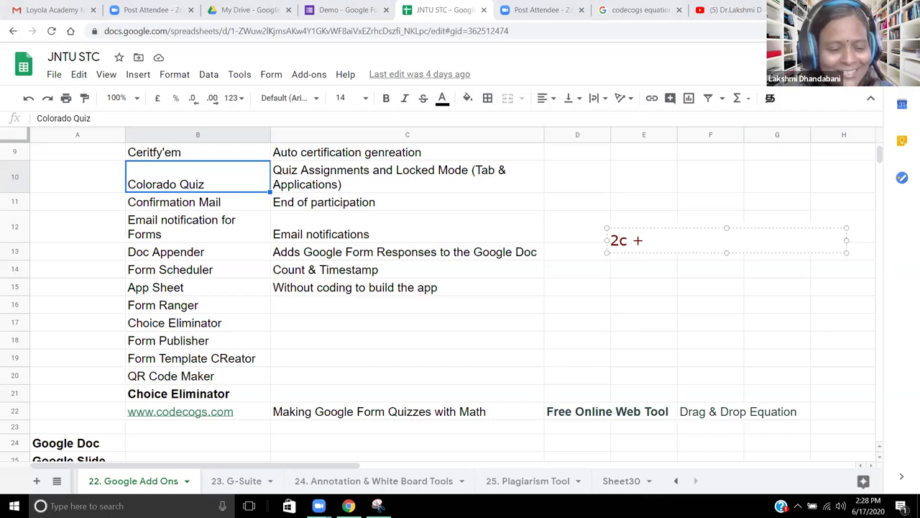
pyautogui.write('20 --> c')
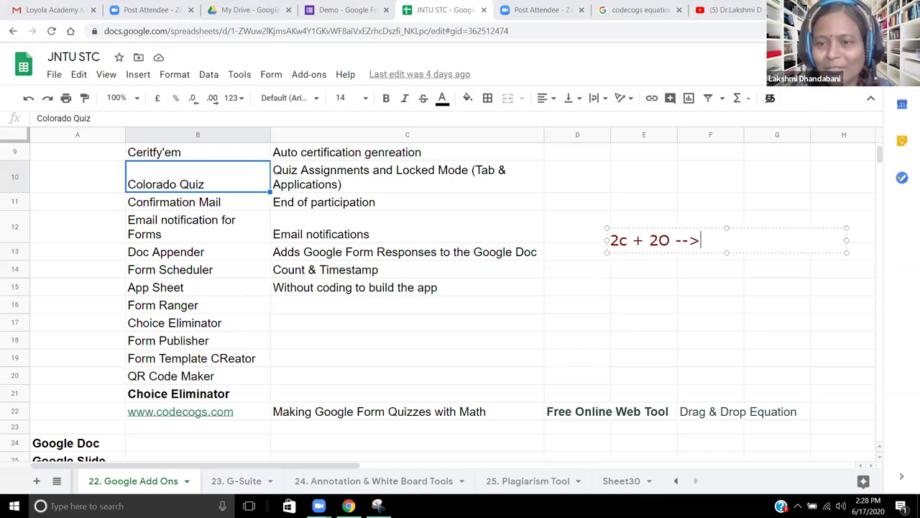
pyautogui.write('o')
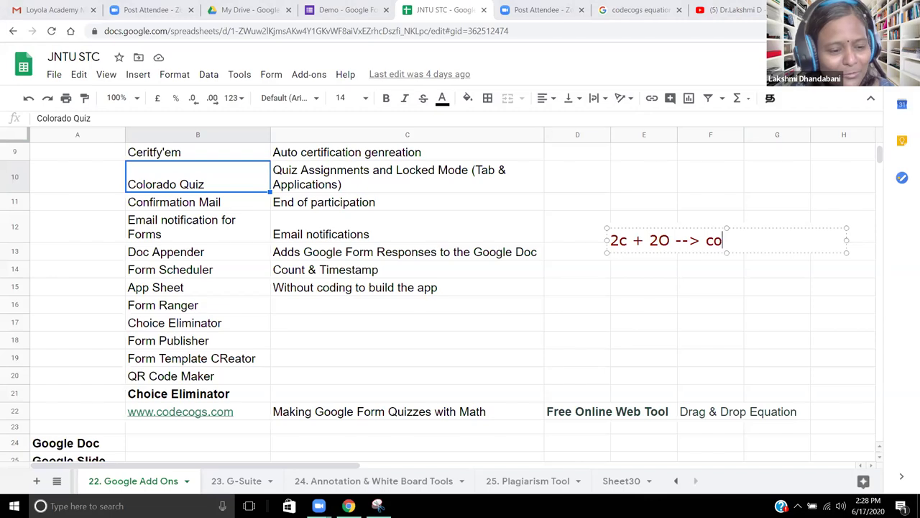
pyautogui.write('2')
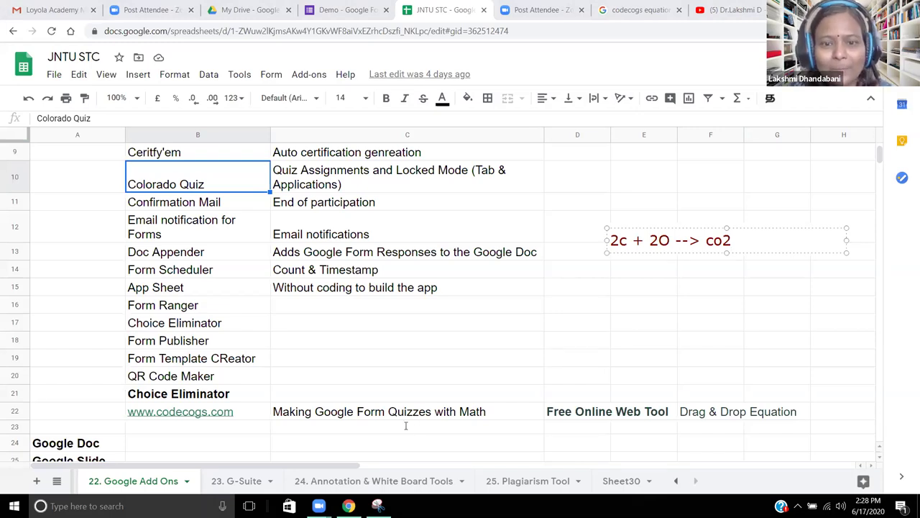
# - Finish the chemical equation annotation and switch to the Snipping Tool
pyautogui.press('Escape')
pyautogui.click(429, 494)
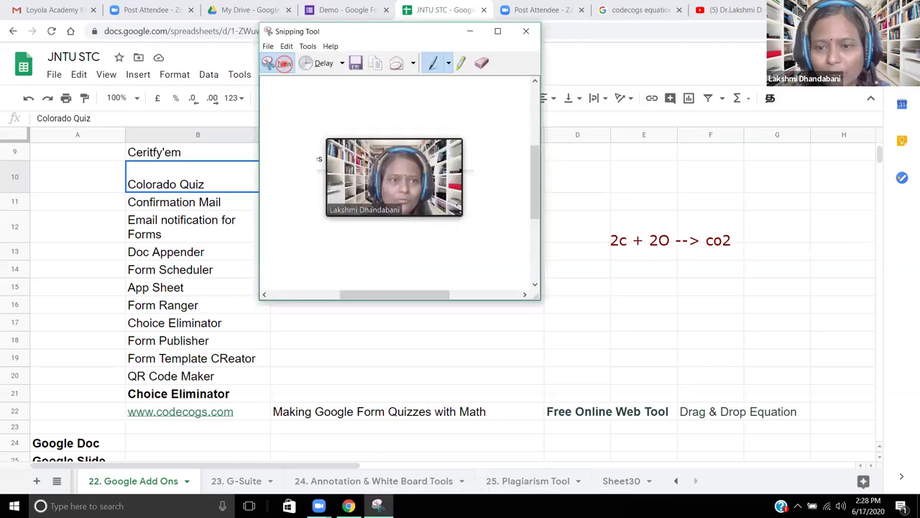
# - Try to snip the chemical equation annotation from the shared screen
pyautogui.click(276, 62)
pyautogui.moveTo(693, 224); pyautogui.dragTo(693, 224)
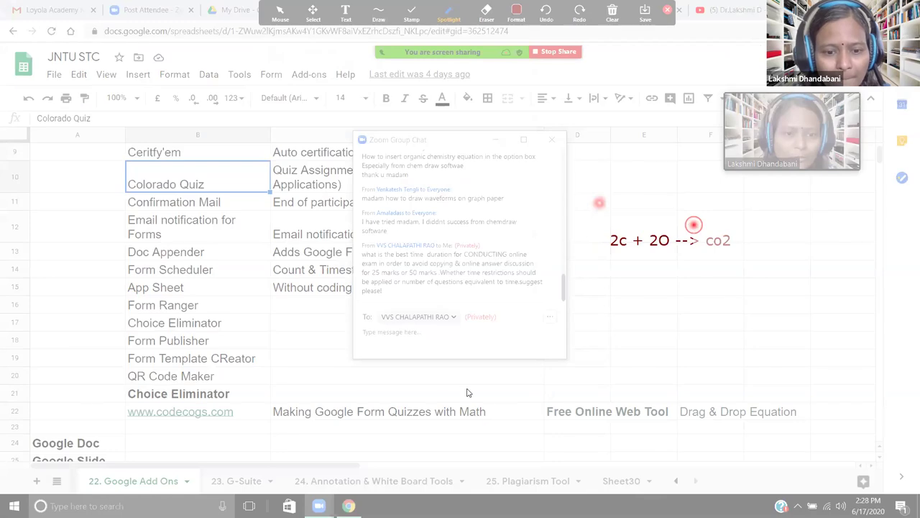
pyautogui.press('Escape')
pyautogui.click(379, 506)
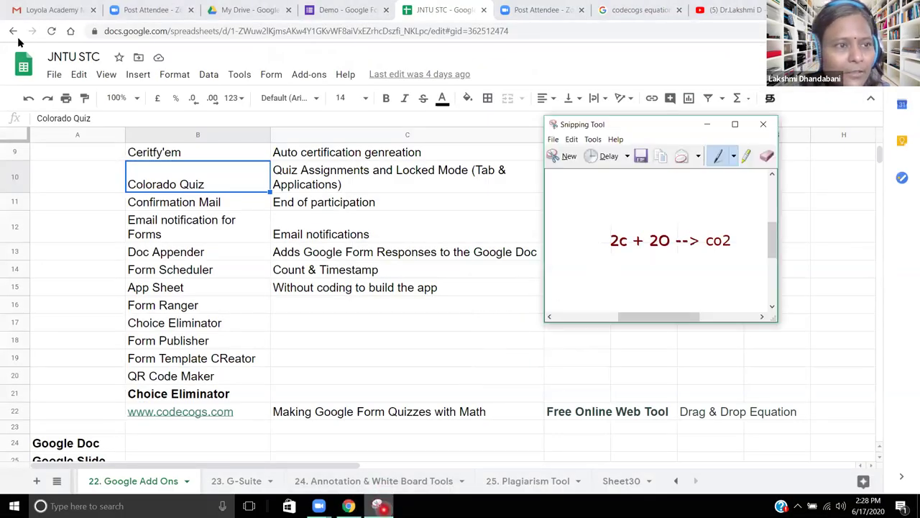
pyautogui.click(564, 155)
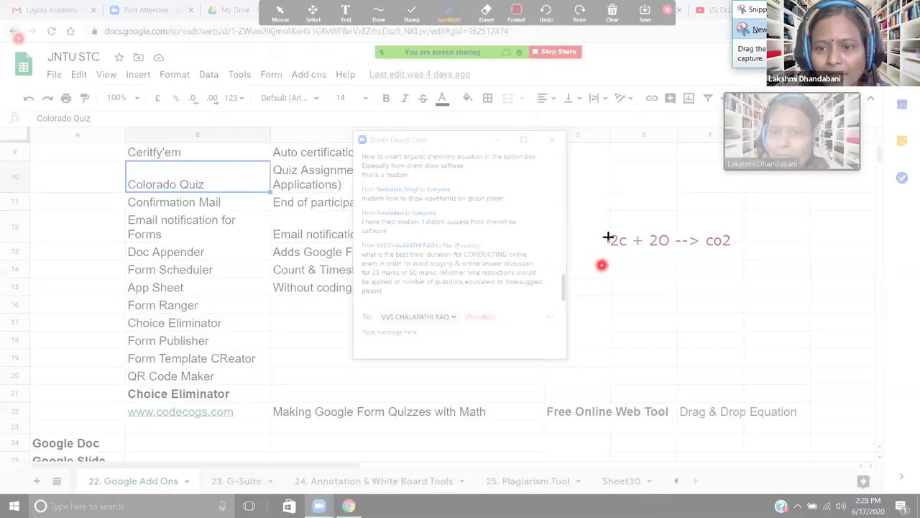
pyautogui.press('Escape')
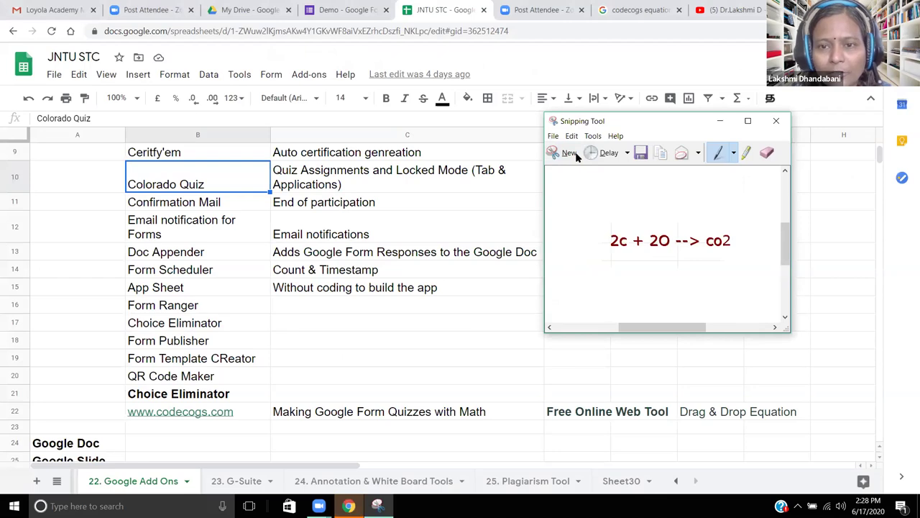
# - Snip the chemical equation annotation, save it to the Desktop as a PNG named Chemistry, and minimize the Snipping Tool
pyautogui.click(571, 154)
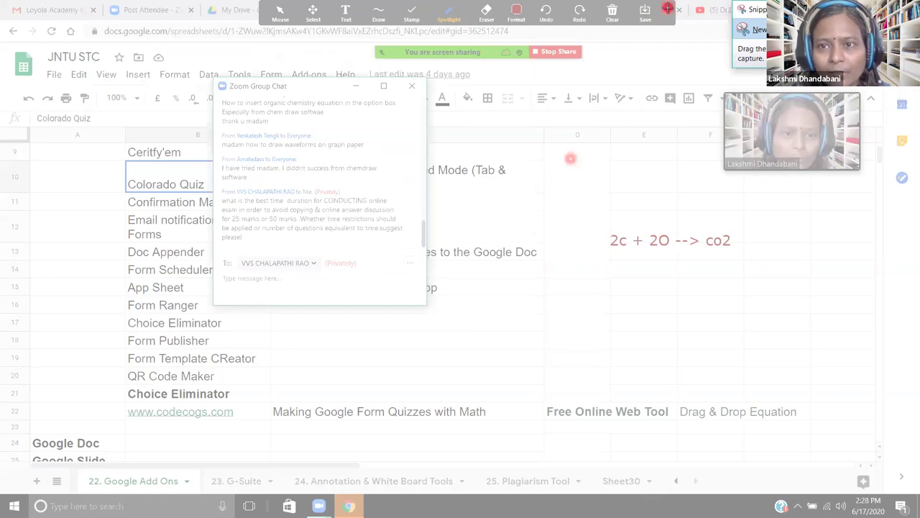
pyautogui.click(667, 10)
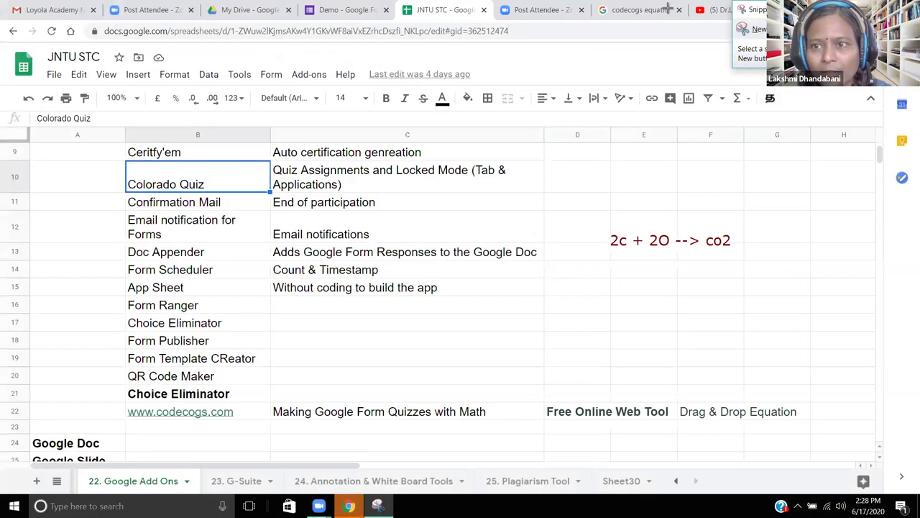
pyautogui.moveTo(605, 246); pyautogui.dragTo(737, 221)
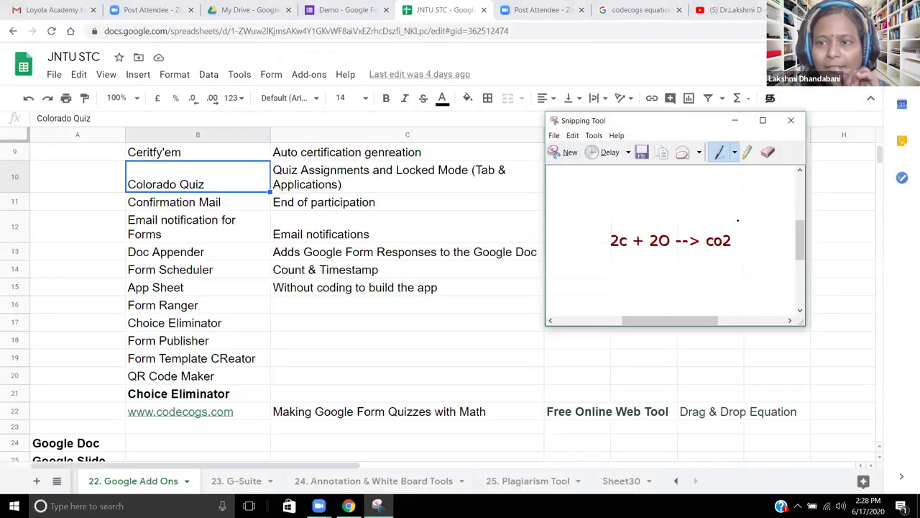
pyautogui.click(555, 137)
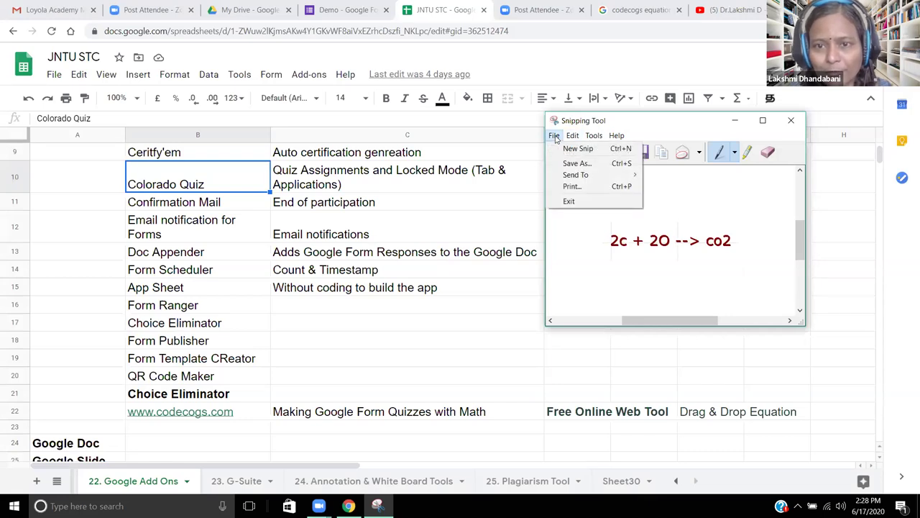
pyautogui.click(566, 164)
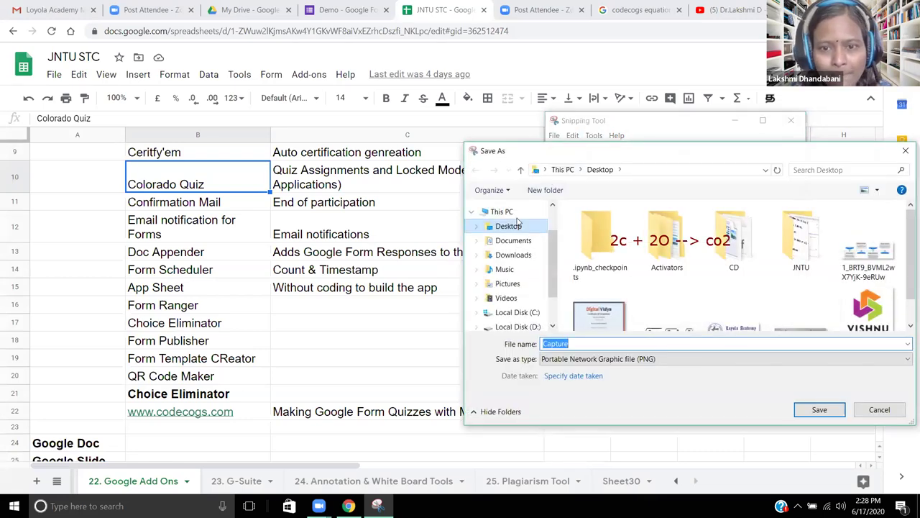
pyautogui.write('Chemistry')
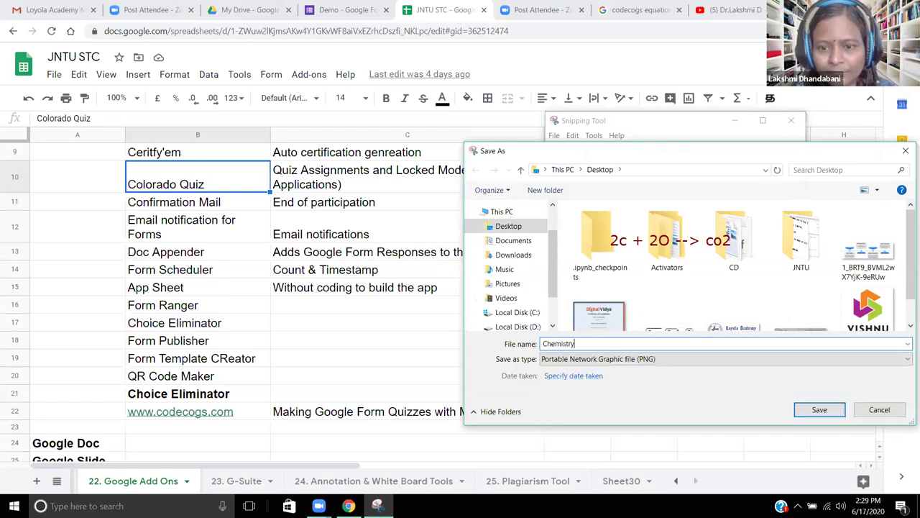
pyautogui.click(820, 409)
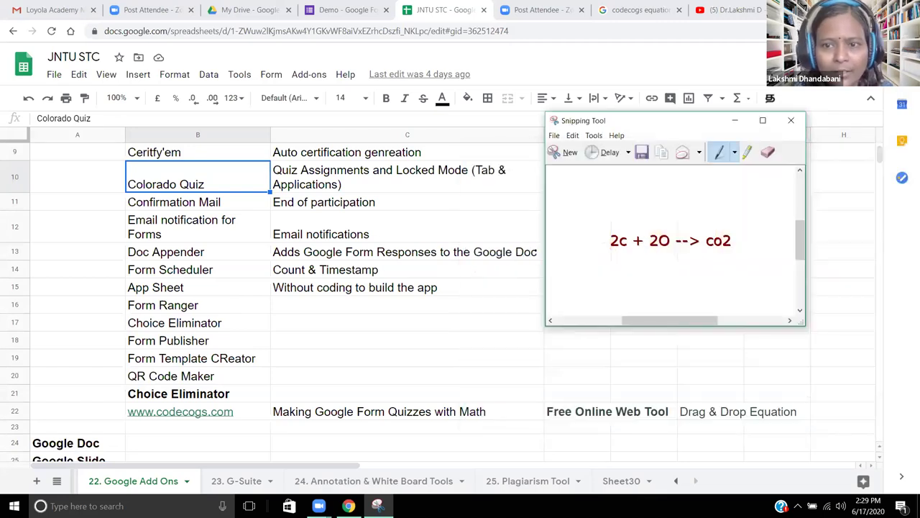
pyautogui.click(735, 120)
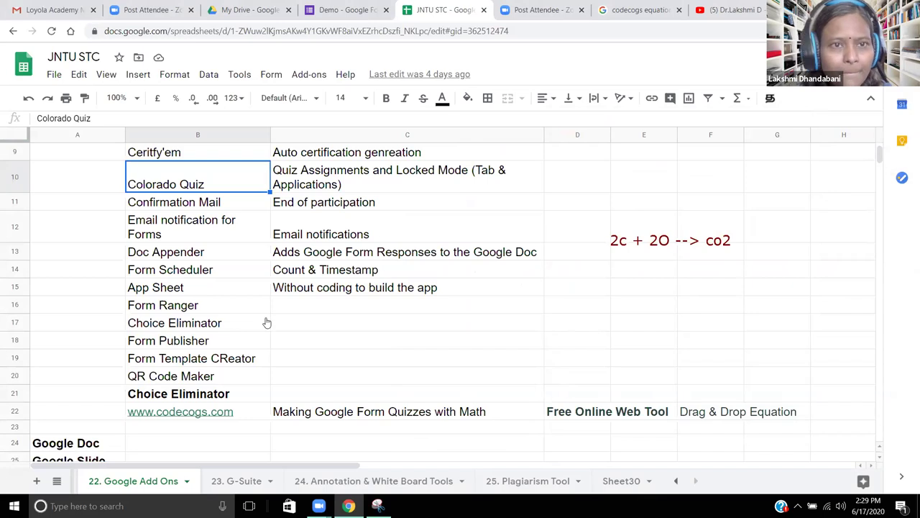
# - Switch to the Demo form's questions and add a fourth multiple-choice option with the image Chemistry.PNG from the Desktop
pyautogui.click(345, 11)
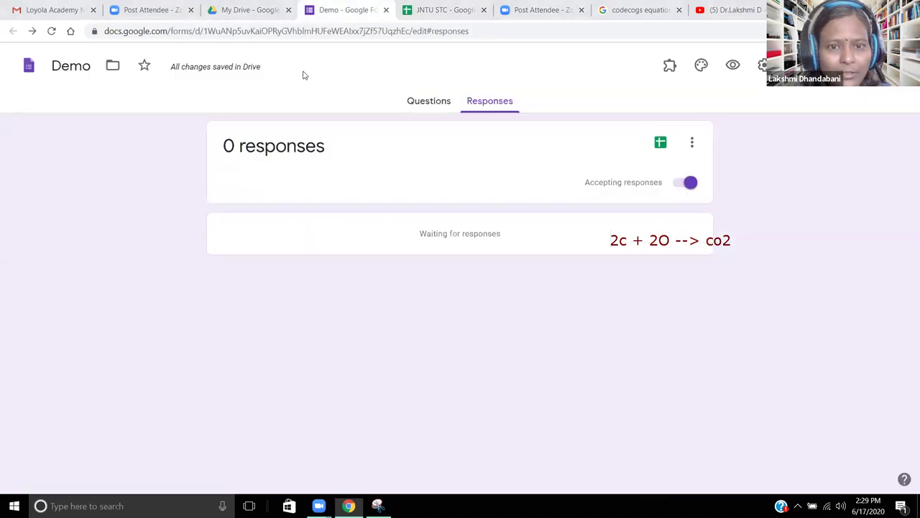
pyautogui.click(428, 101)
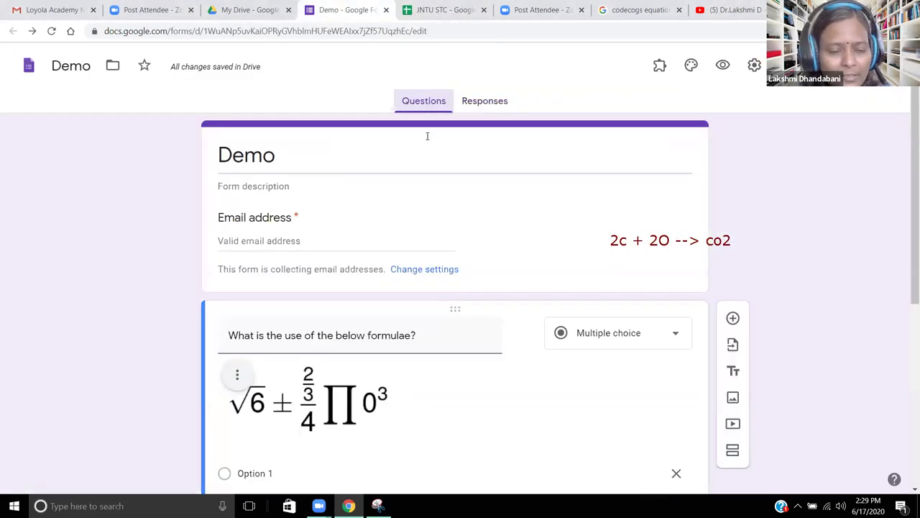
pyautogui.scroll(-5, 393, 320)
pyautogui.scroll(-1, 394, 320)
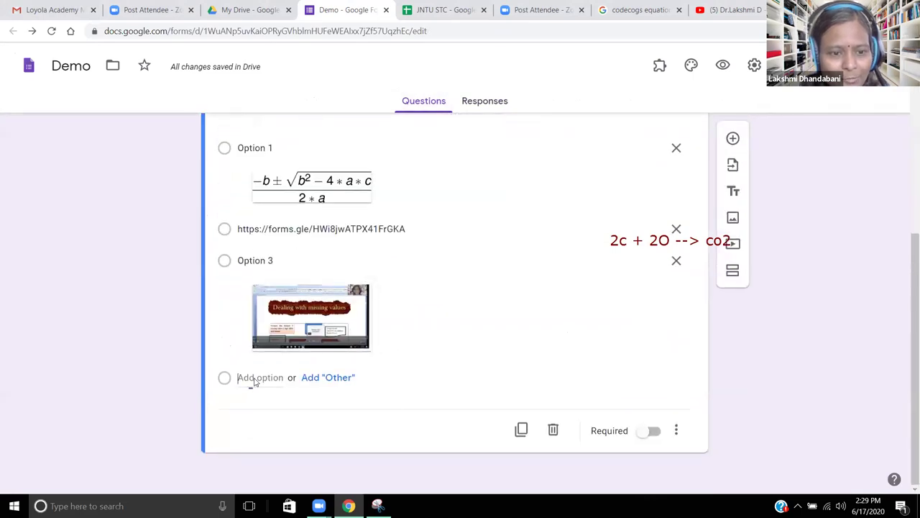
pyautogui.click(255, 377)
pyautogui.click(645, 378)
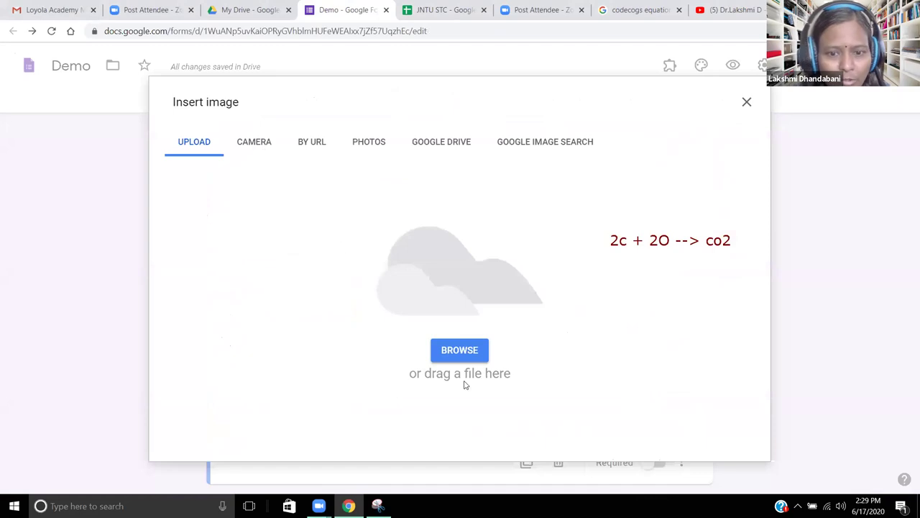
pyautogui.click(470, 351)
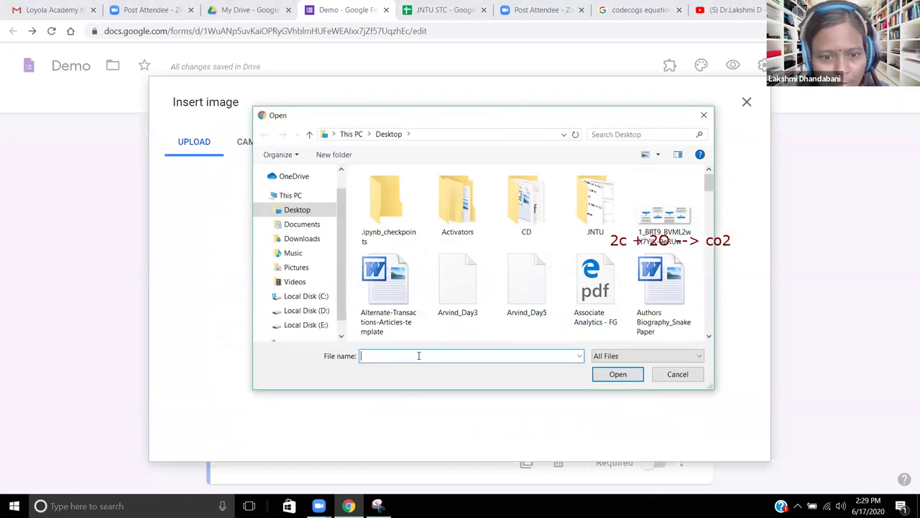
pyautogui.write('chemistry')
pyautogui.click(616, 376)
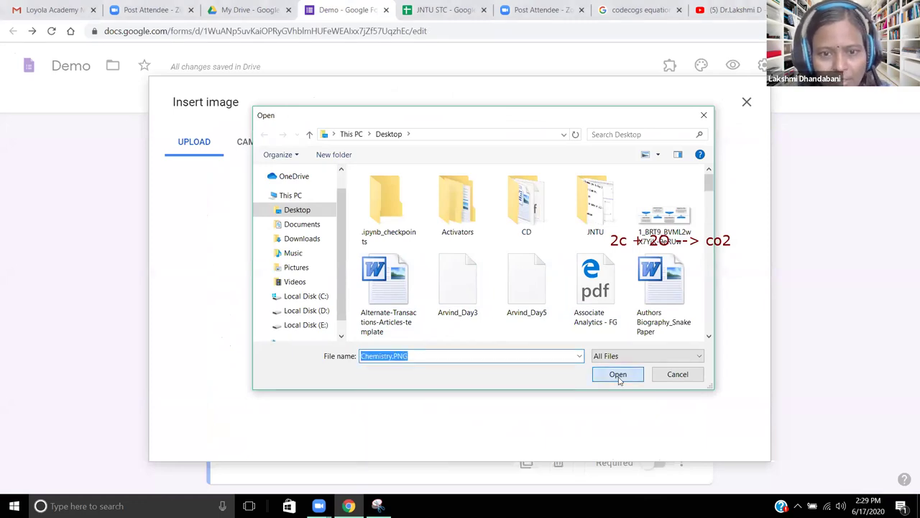
pyautogui.click(618, 376)
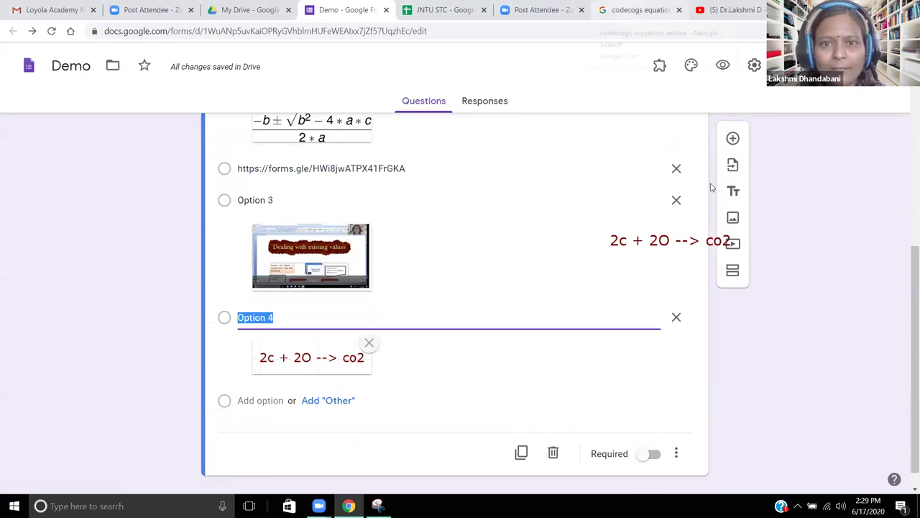
# - Open the CodeCogs Equation Editor search result in a new tab and remove the chemical equation annotation from the screen
pyautogui.click(639, 10)
pyautogui.rightClick(306, 233)
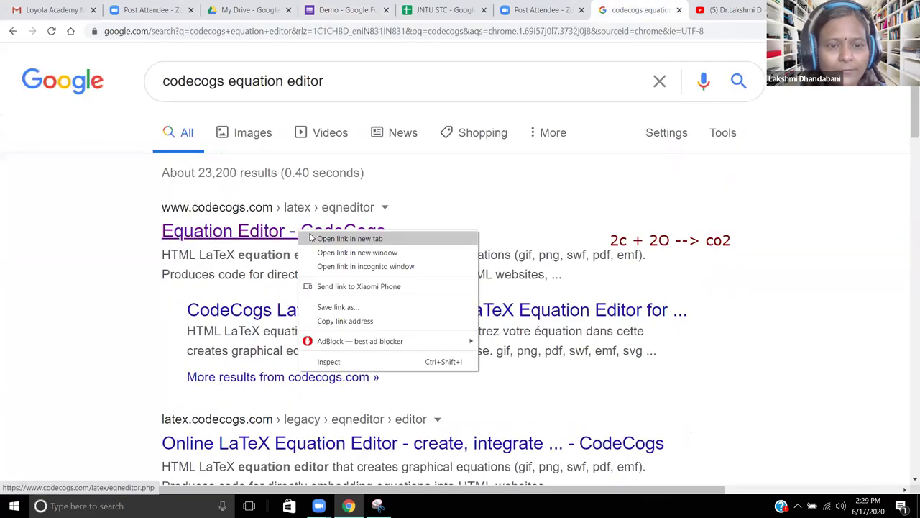
pyautogui.click(345, 238)
pyautogui.click(642, 5)
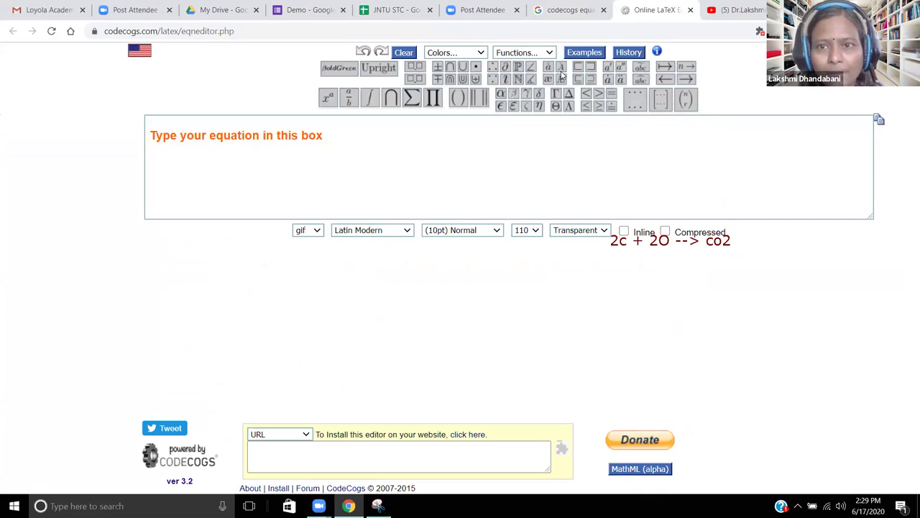
pyautogui.press('Escape')
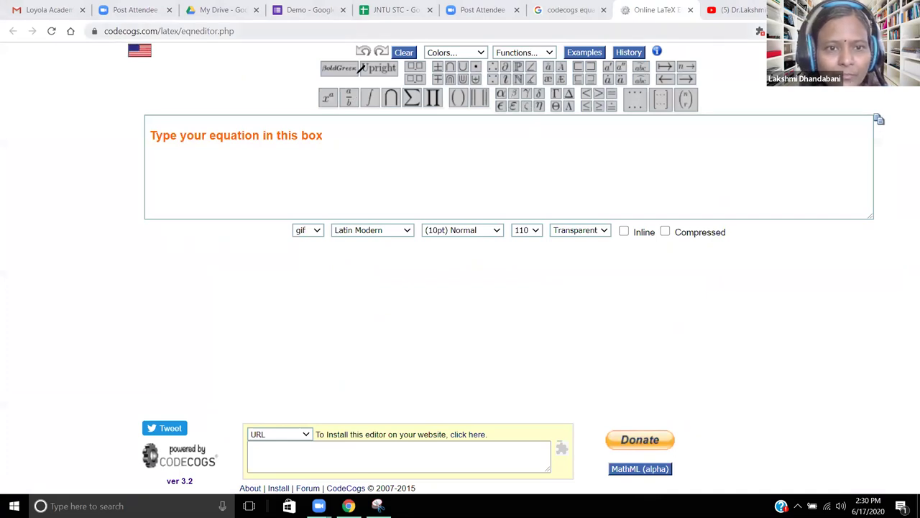
# - Insert the x \mapsto x^2 expression, then nested overset left-arrow, overset right-arrow and underset right-arrow symbols in the equation box
pyautogui.moveTo(348, 95)
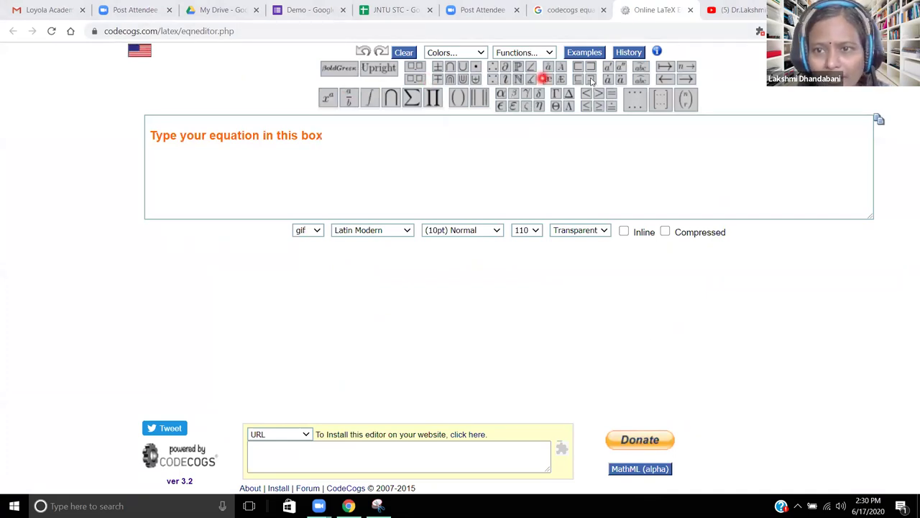
pyautogui.moveTo(667, 70)
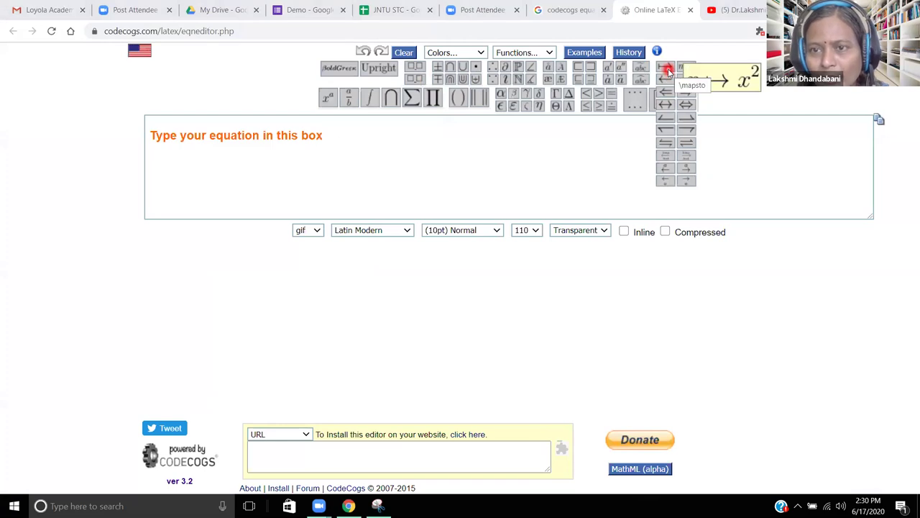
pyautogui.click(667, 70)
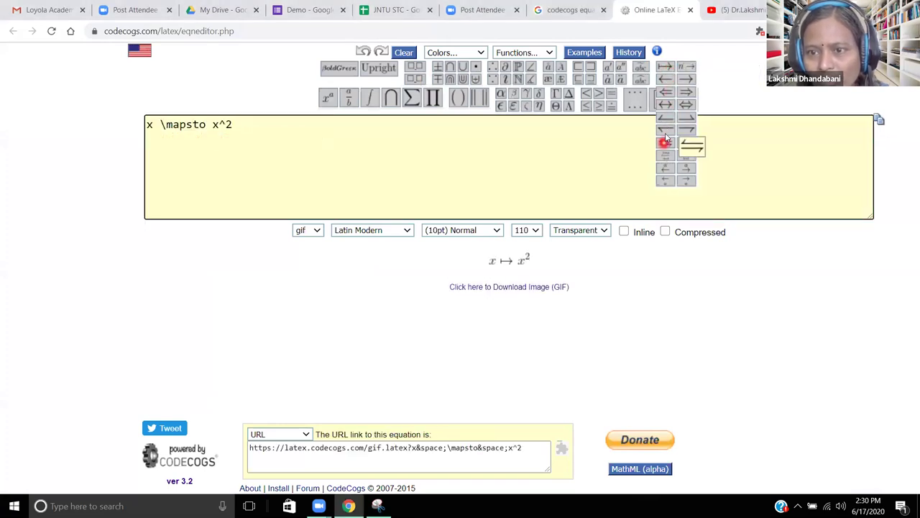
pyautogui.click(667, 170)
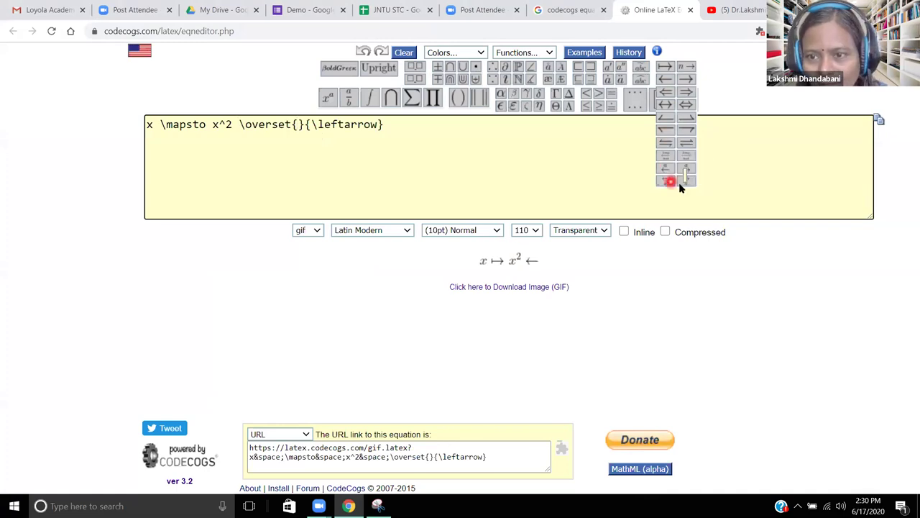
pyautogui.click(686, 171)
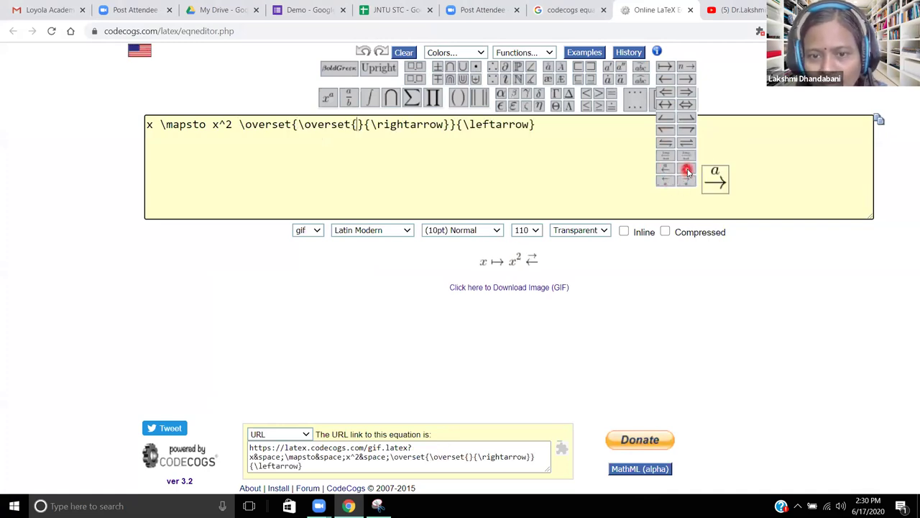
pyautogui.click(686, 181)
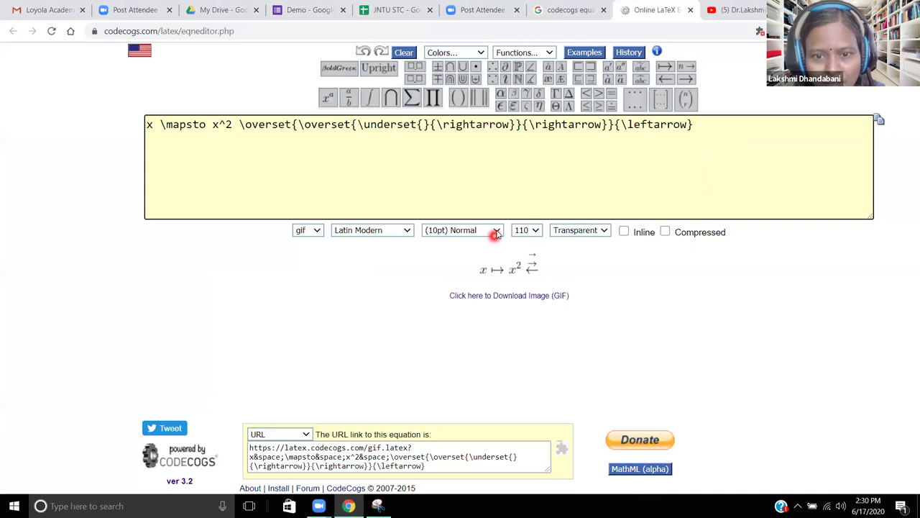
# - Set the equation image to 200 resolution, (12pt) Large text size and the Helvetica font
pyautogui.click(535, 229)
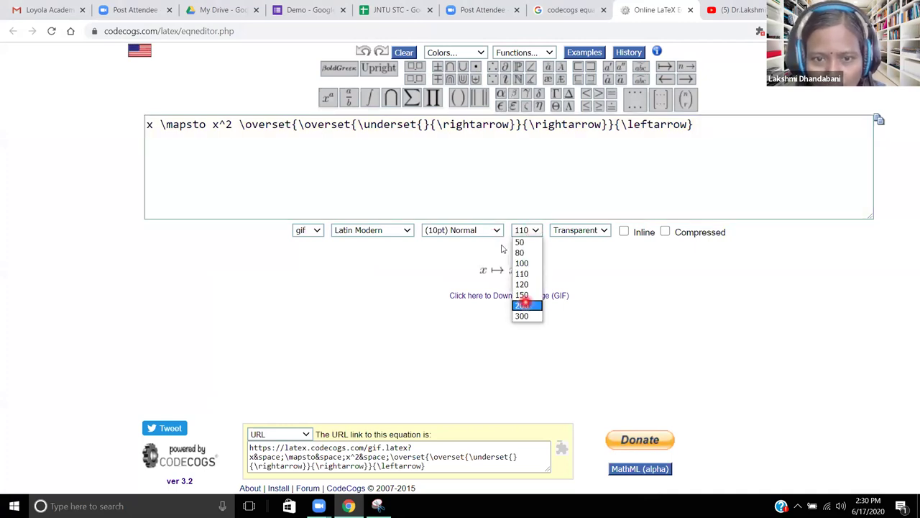
pyautogui.click(523, 305)
pyautogui.click(498, 229)
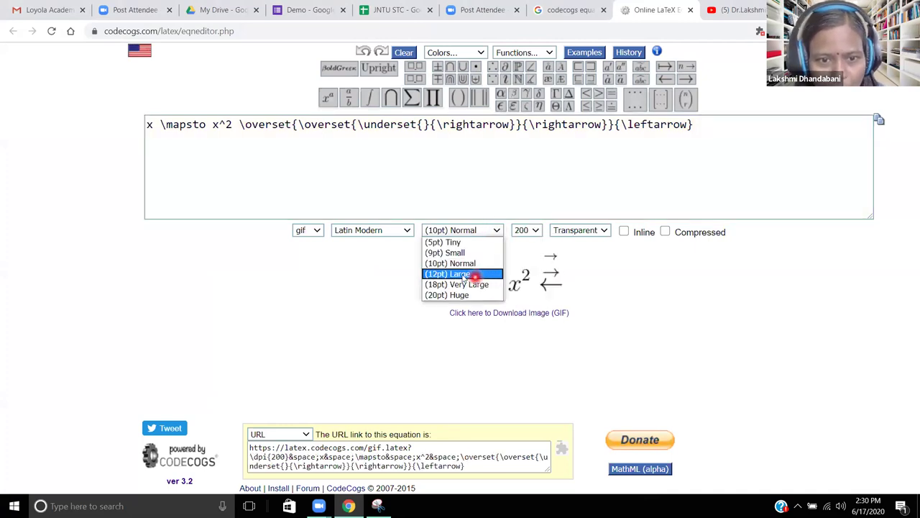
pyautogui.click(471, 271)
pyautogui.click(407, 230)
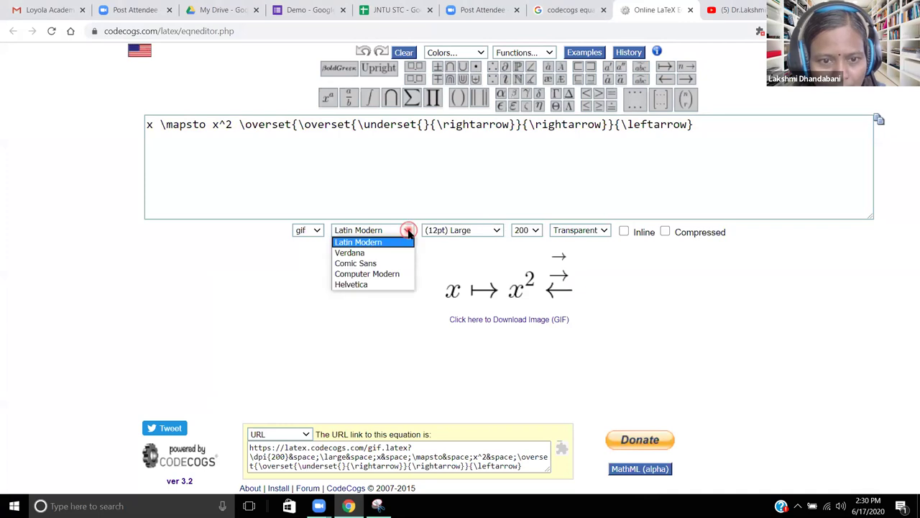
pyautogui.click(370, 284)
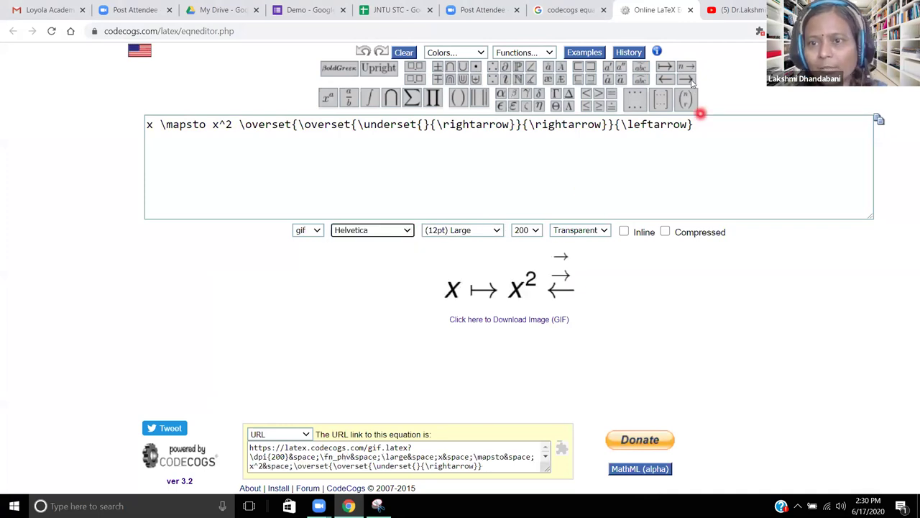
# - Insert a \Rightarrow symbol inside the \underset braces and dismiss the array dimensions prompt
pyautogui.moveTo(689, 80)
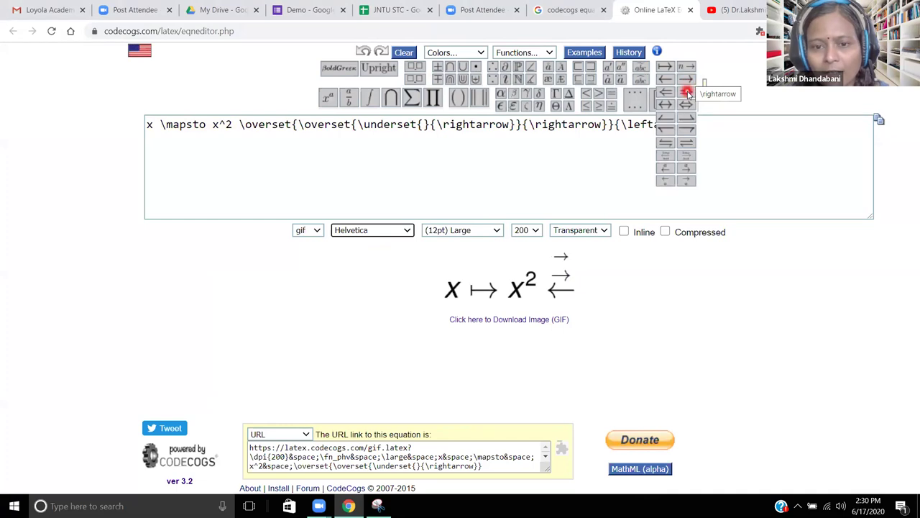
pyautogui.click(686, 92)
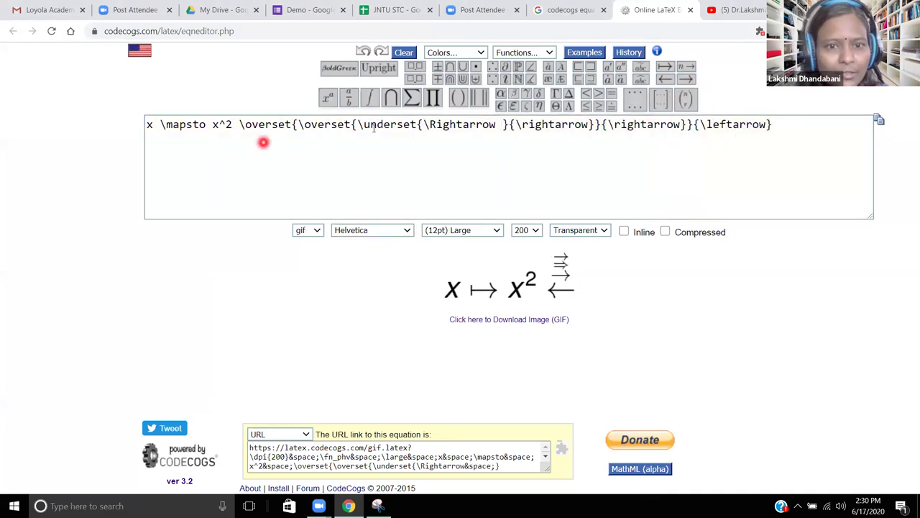
pyautogui.click(425, 124)
pyautogui.click(297, 124)
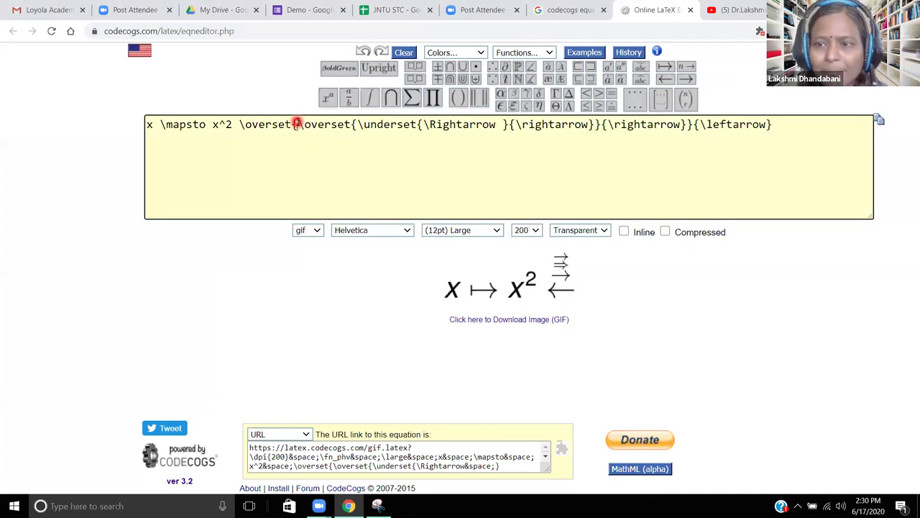
pyautogui.click(659, 100)
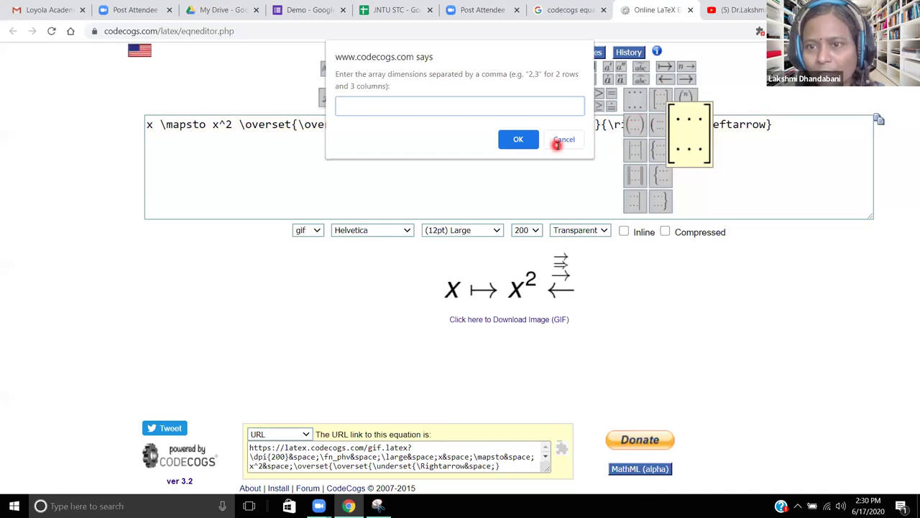
pyautogui.click(558, 143)
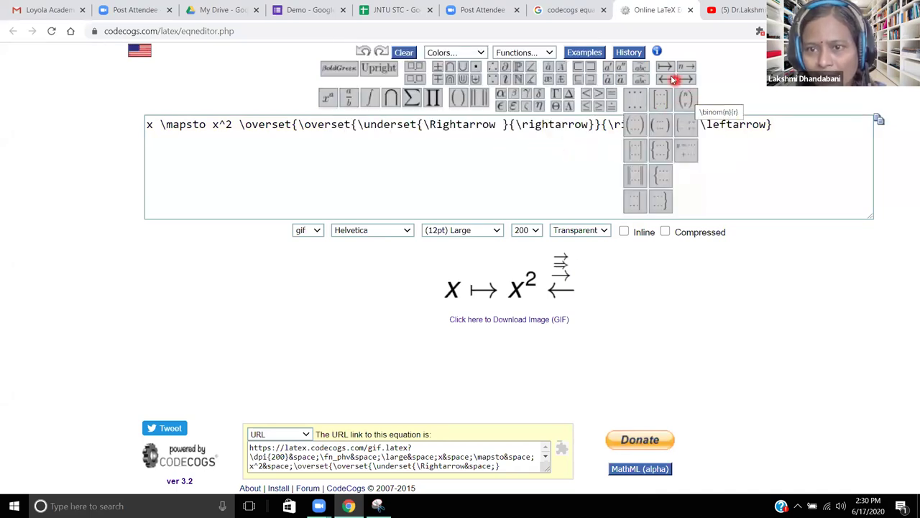
# - Clear the whole expression from the equation box
pyautogui.moveTo(671, 78)
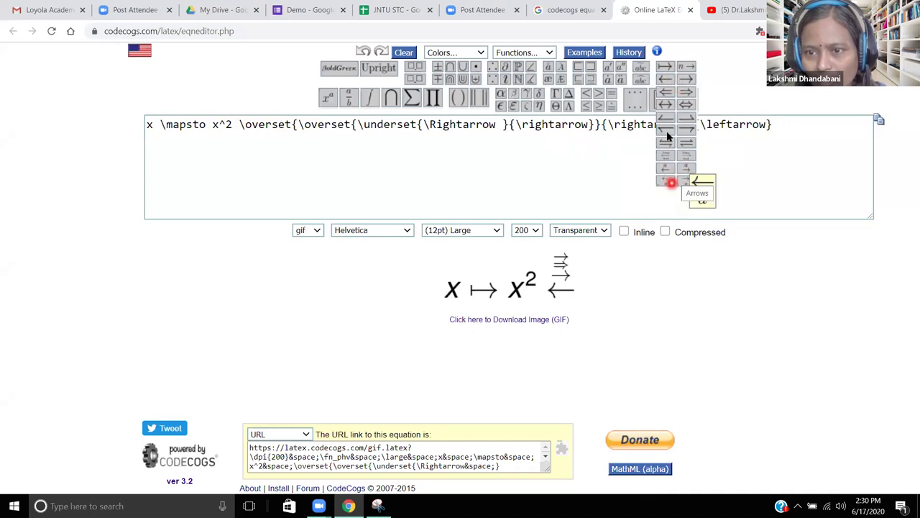
pyautogui.click(420, 127)
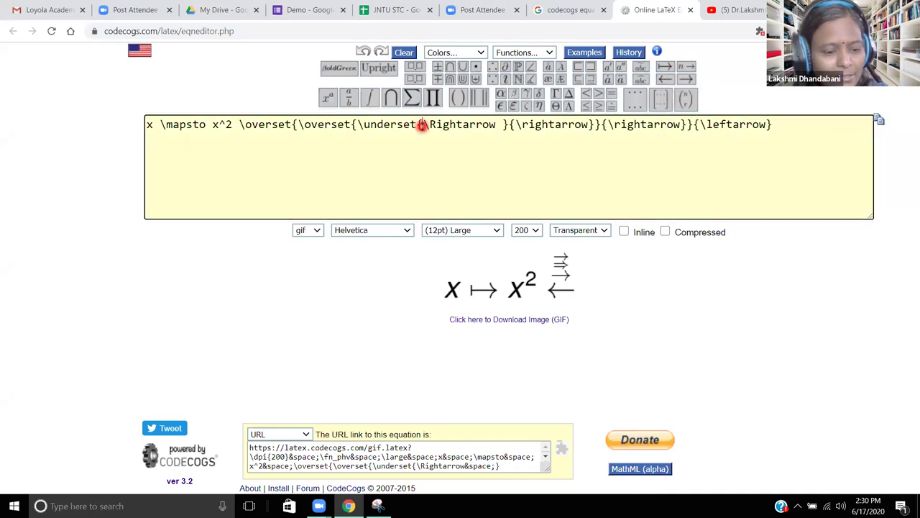
pyautogui.hotkey('ctrl', 'a')
pyautogui.press('BackSpace')
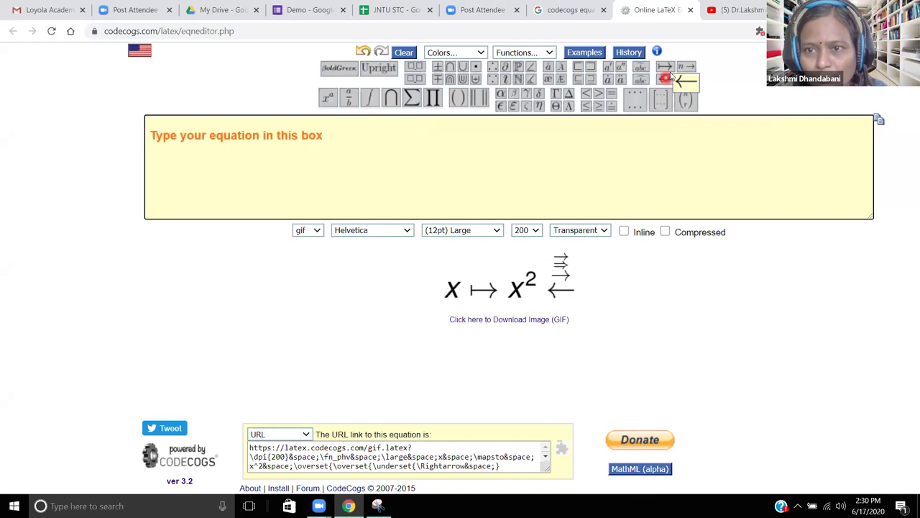
# - Insert an \xleftarrow template with 2 below the arrow and catalyst above it
pyautogui.moveTo(671, 78)
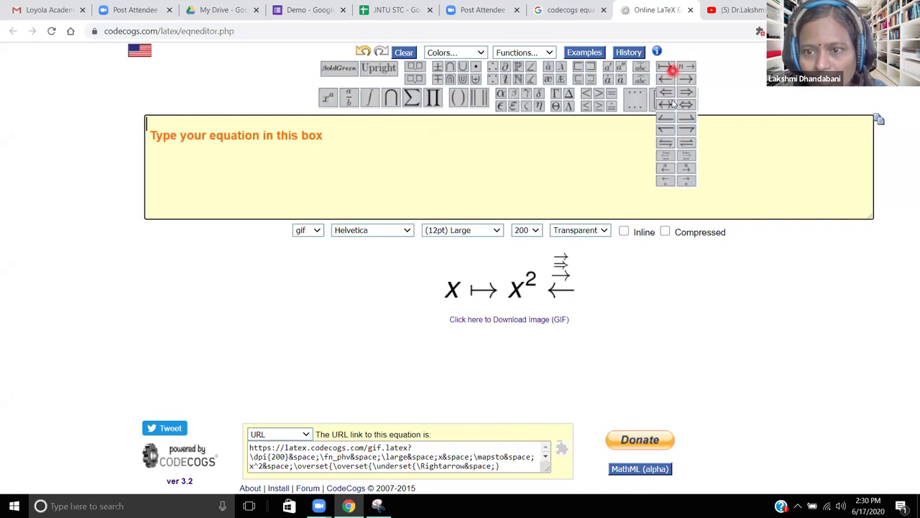
pyautogui.click(666, 157)
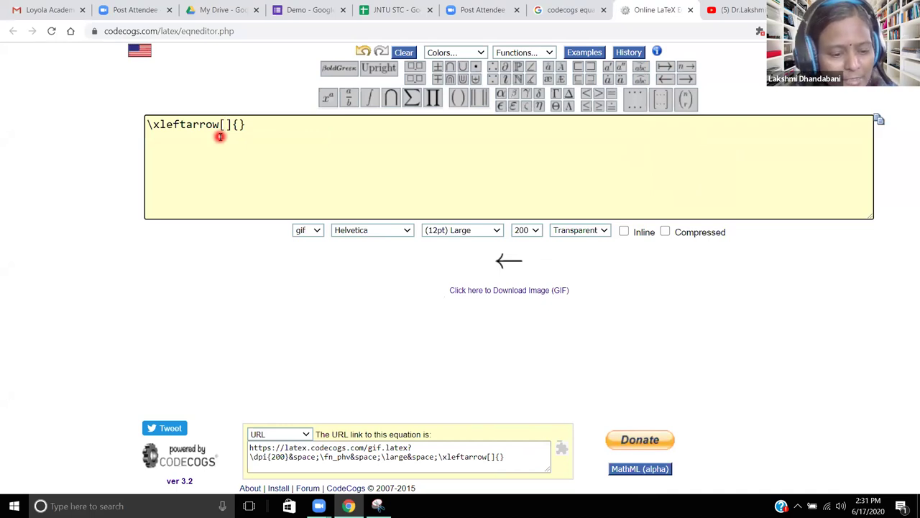
pyautogui.write('2')
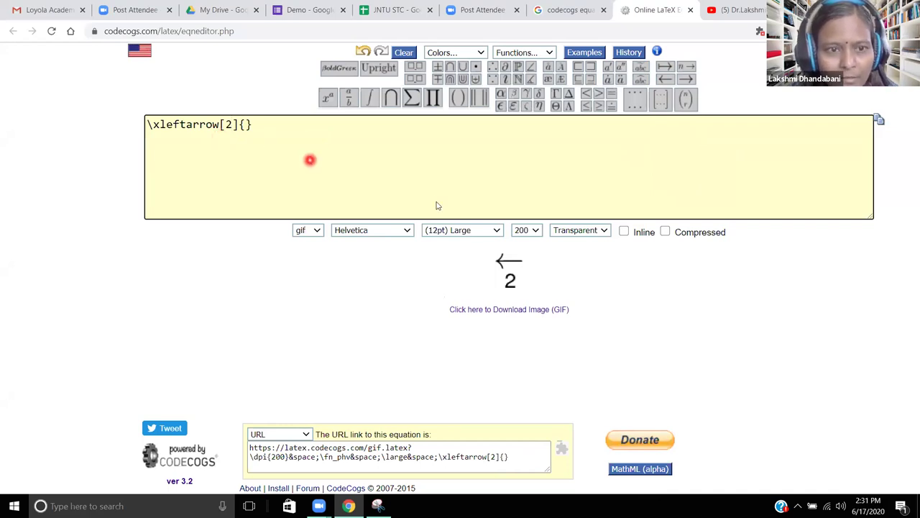
pyautogui.click(245, 124)
pyautogui.click(245, 124)
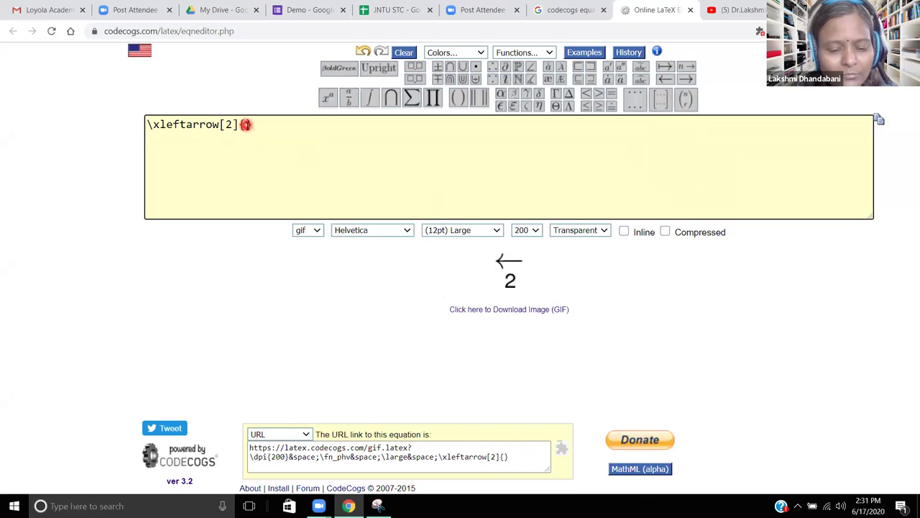
pyautogui.write('catal')
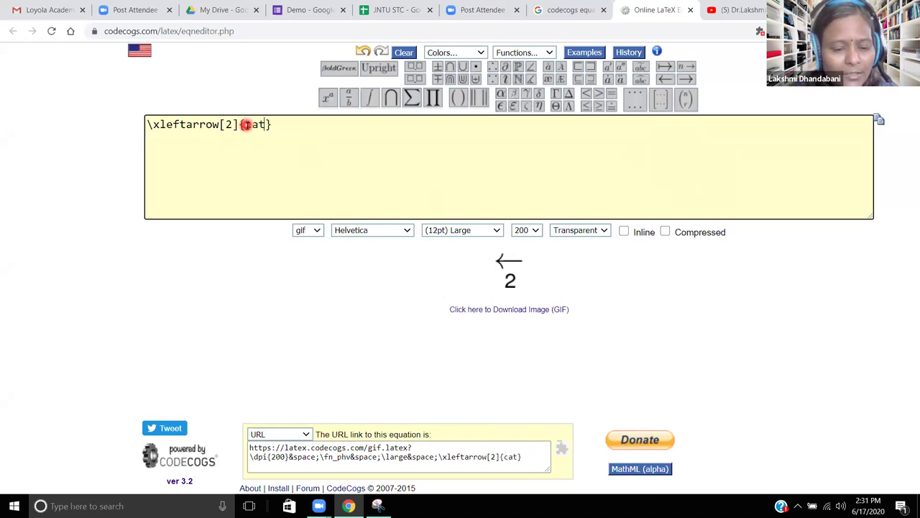
pyautogui.write('yst')
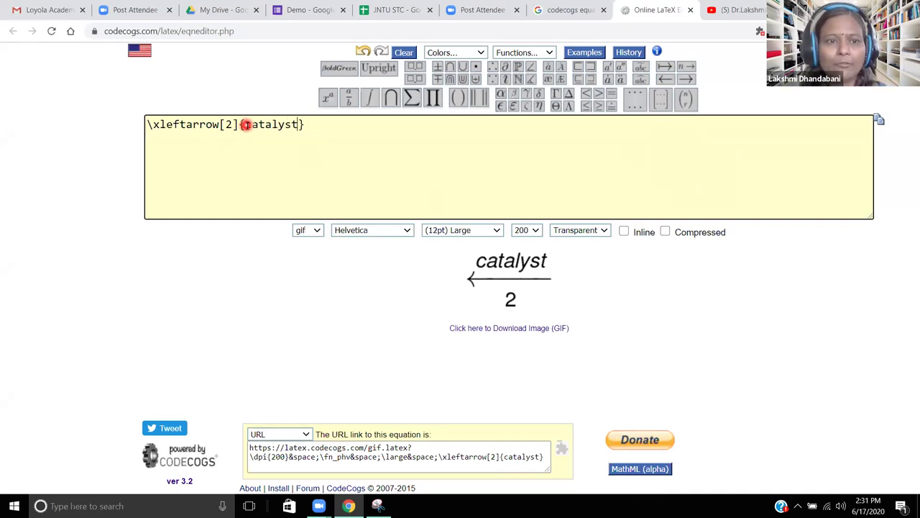
# - Add 2c+2O followed by a \rightarrow symbol before the catalyst arrow
pyautogui.click(148, 124)
pyautogui.write('2c')
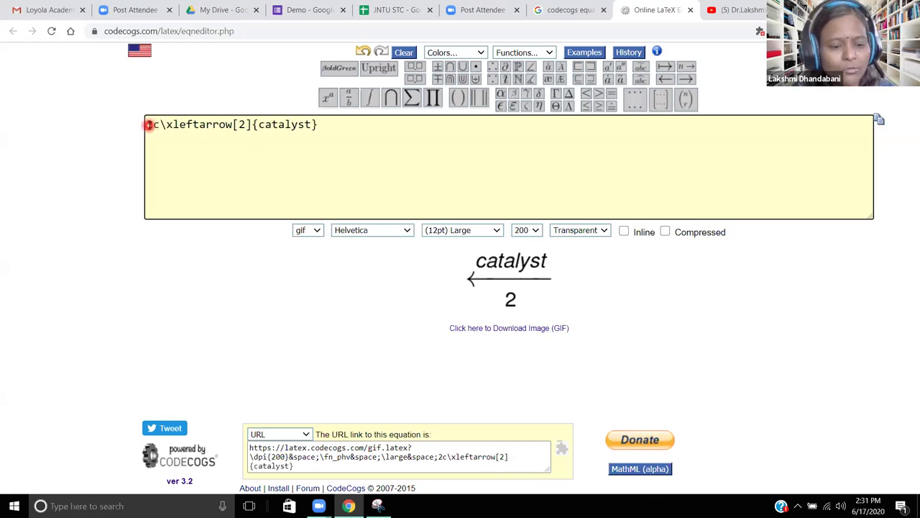
pyautogui.write('+2O')
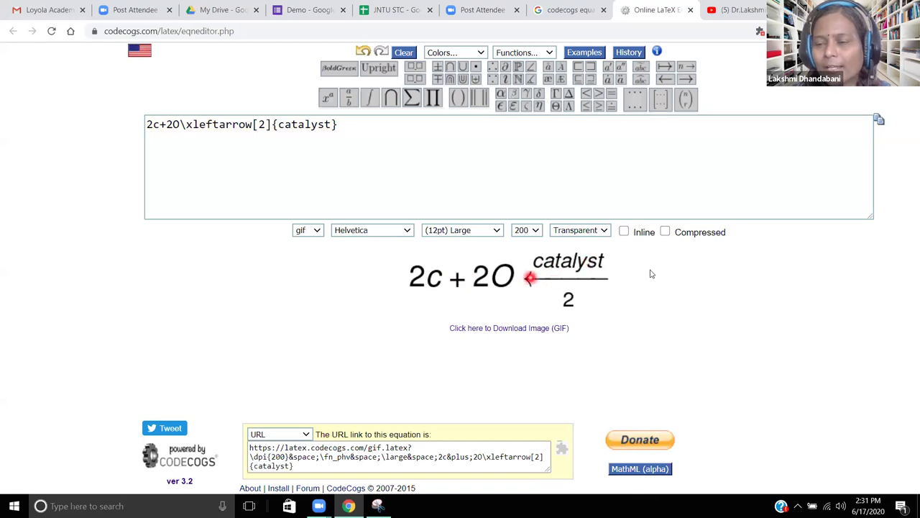
pyautogui.click(686, 78)
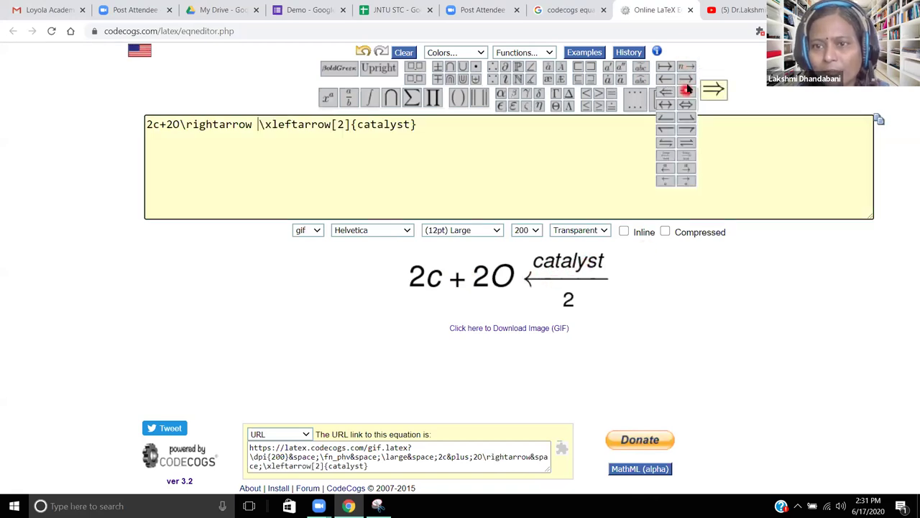
# - Append a \Leftrightarrow symbol at the end of the expression, after the catalyst arrow
pyautogui.click(434, 125)
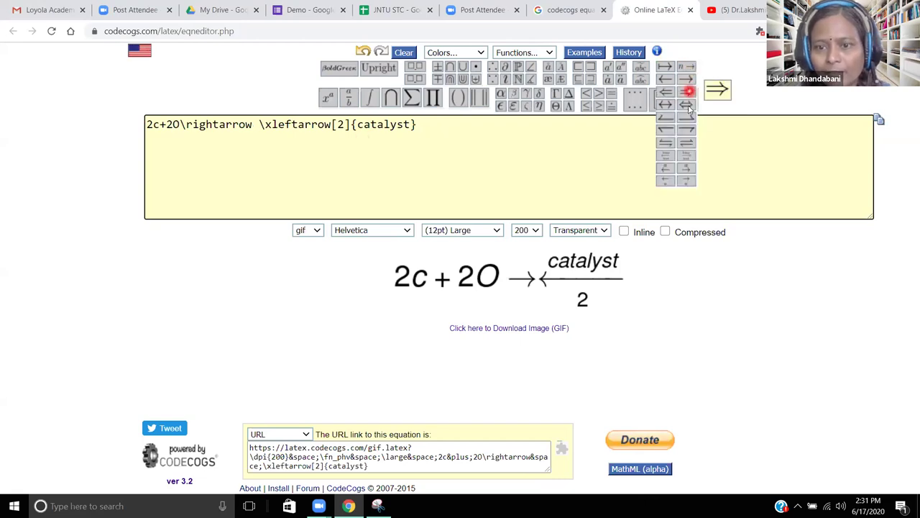
pyautogui.click(687, 106)
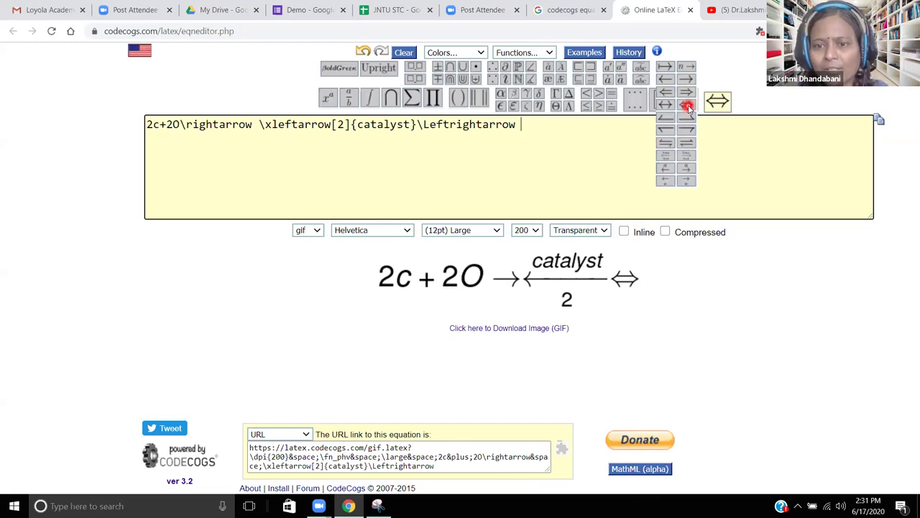
pyautogui.write('C')
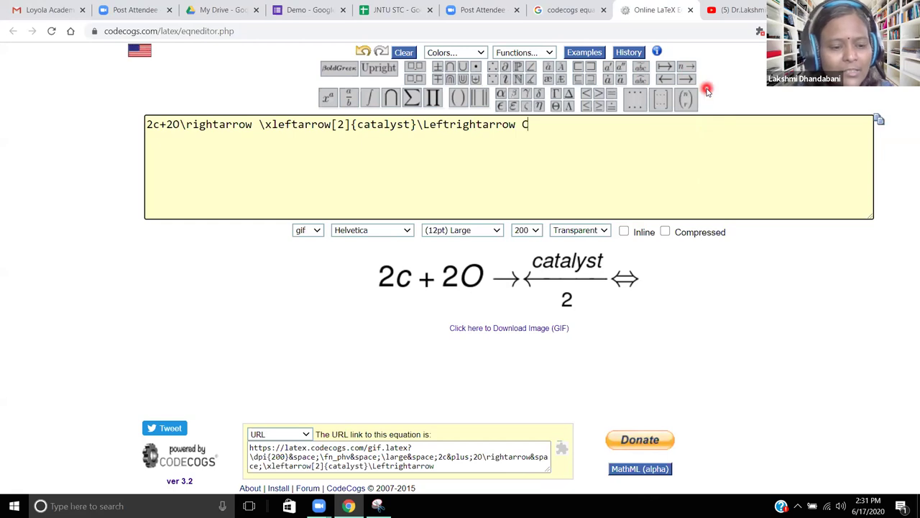
pyautogui.press('BackSpace')
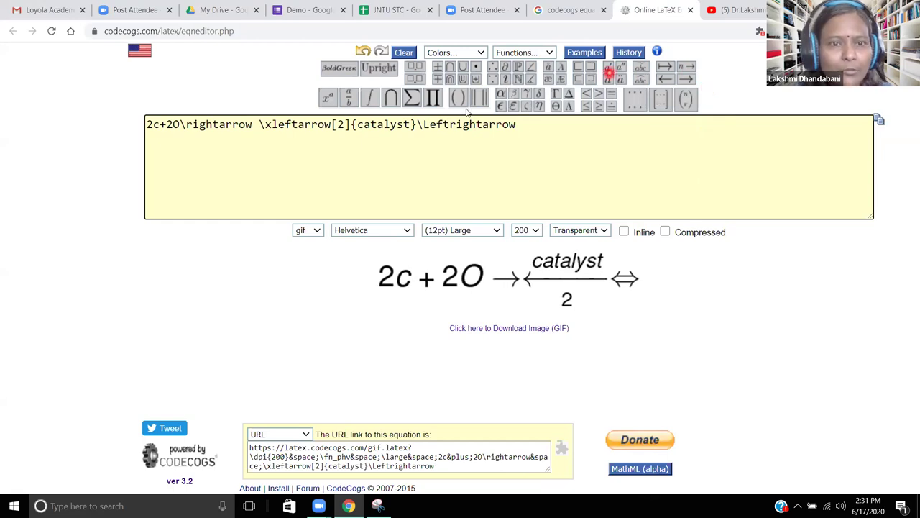
# - Add a subscript containing CO after the double arrow, with a nested subscript 2 on the O
pyautogui.moveTo(346, 99)
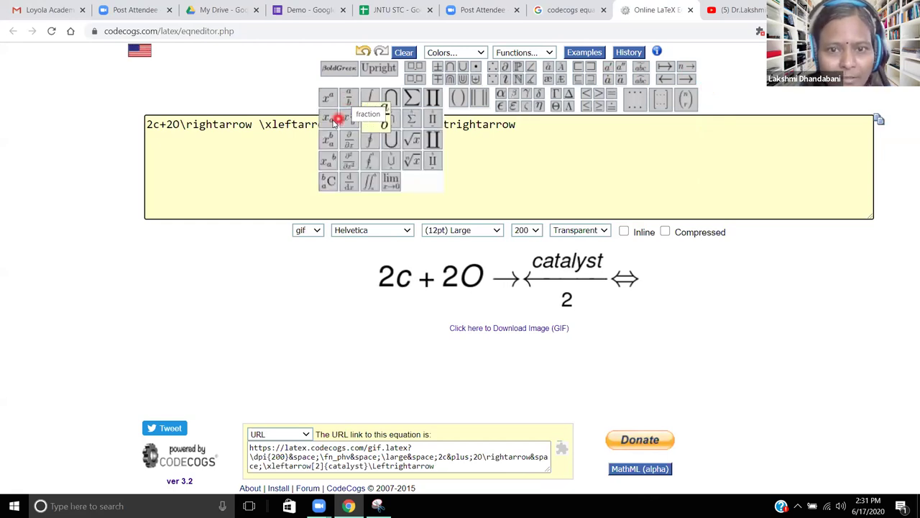
pyautogui.click(331, 120)
pyautogui.write('C)')
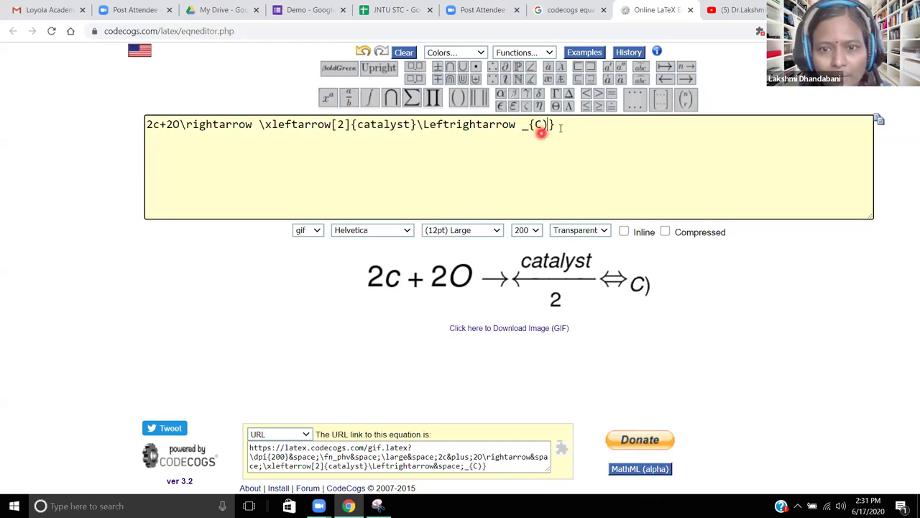
pyautogui.moveTo(500, 99)
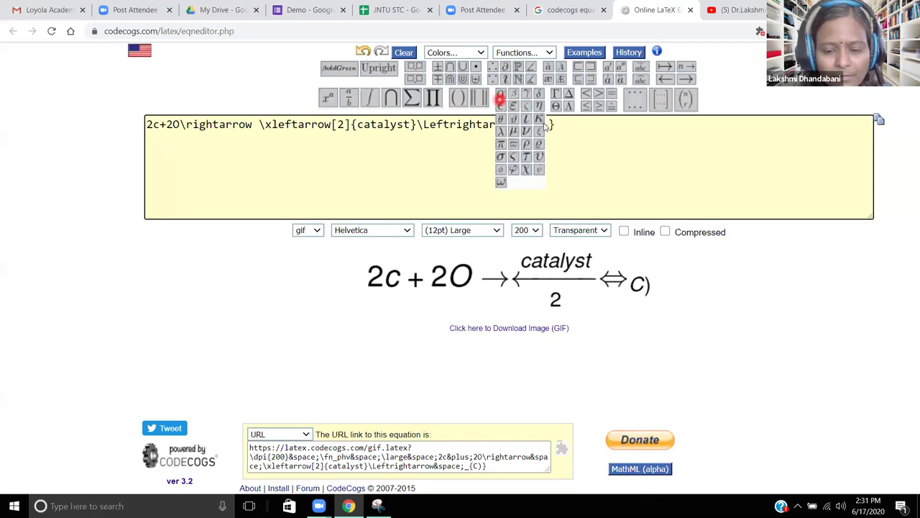
pyautogui.click(546, 125)
pyautogui.write('O')
pyautogui.press('Delete')
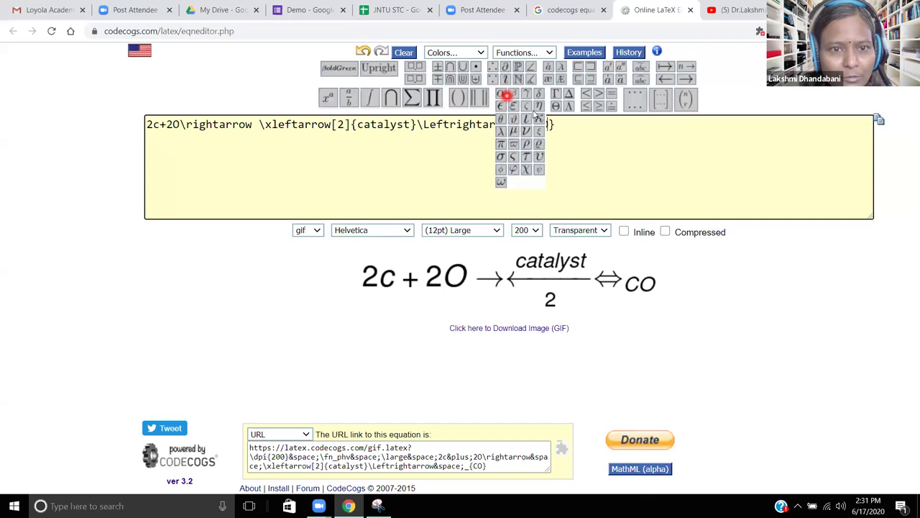
pyautogui.moveTo(335, 98)
pyautogui.click(331, 123)
pyautogui.write('2')
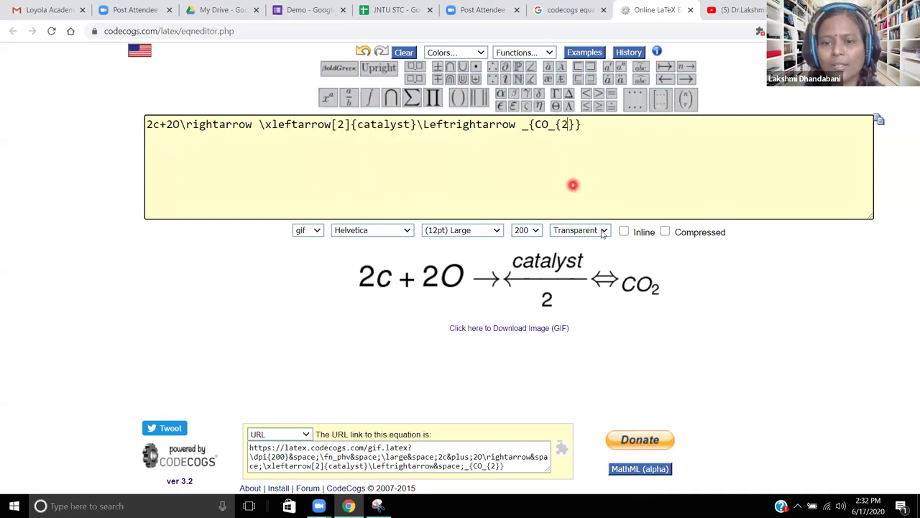
pyautogui.moveTo(667, 75)
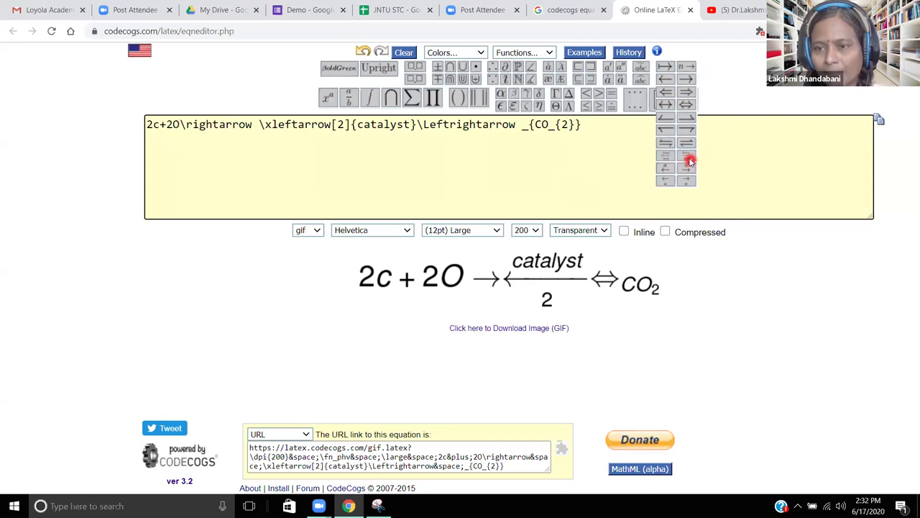
pyautogui.moveTo(689, 161)
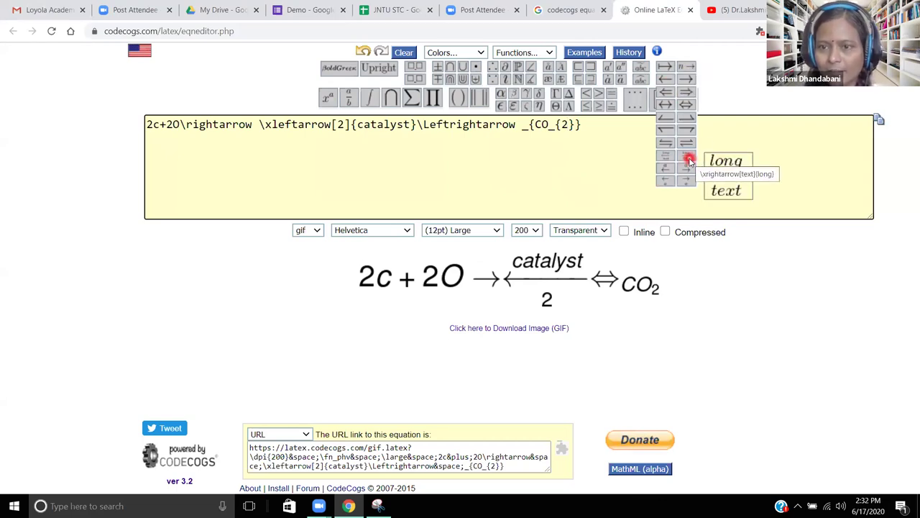
pyautogui.moveTo(688, 184)
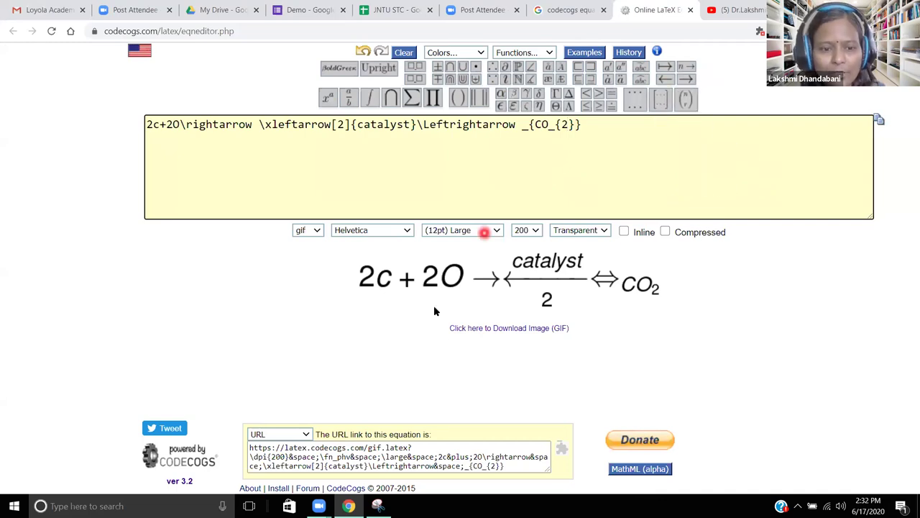
pyautogui.click(305, 436)
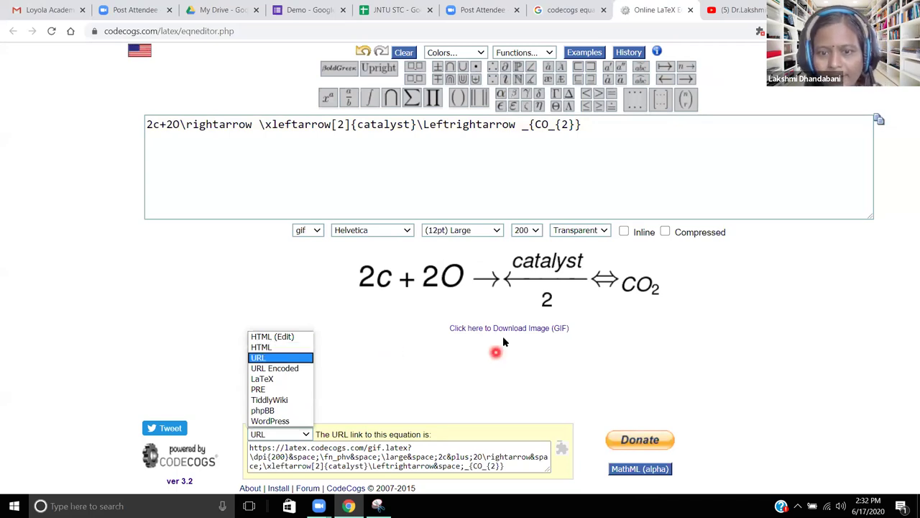
pyautogui.click(268, 317)
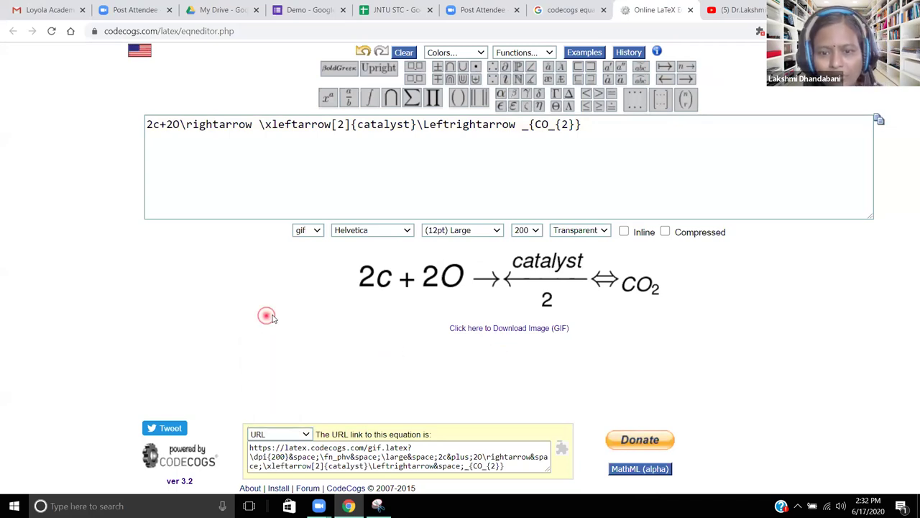
# - Download the finished equation as a GIF image and show the file in its download folder
pyautogui.click(534, 330)
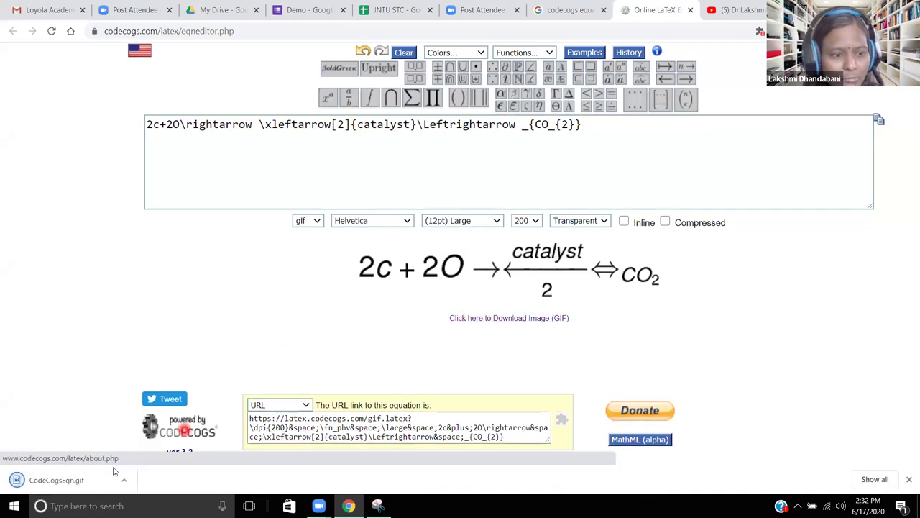
pyautogui.rightClick(69, 482)
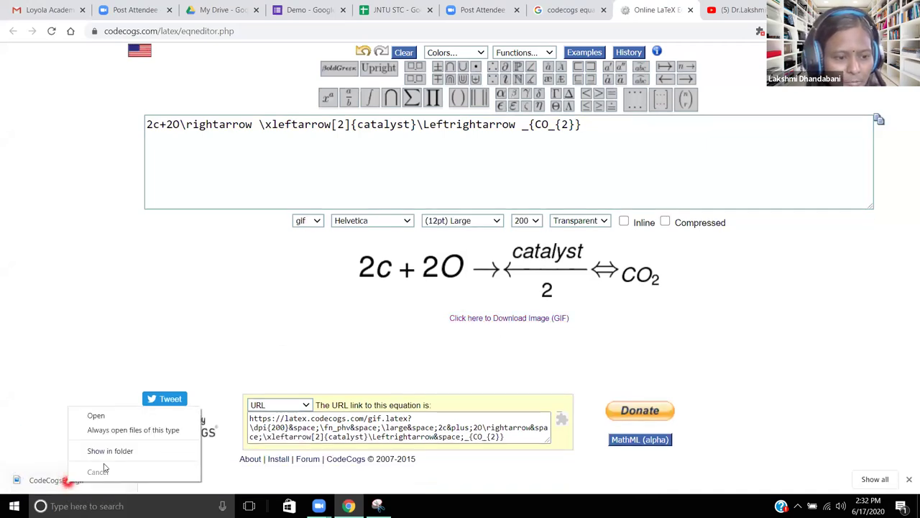
pyautogui.click(113, 452)
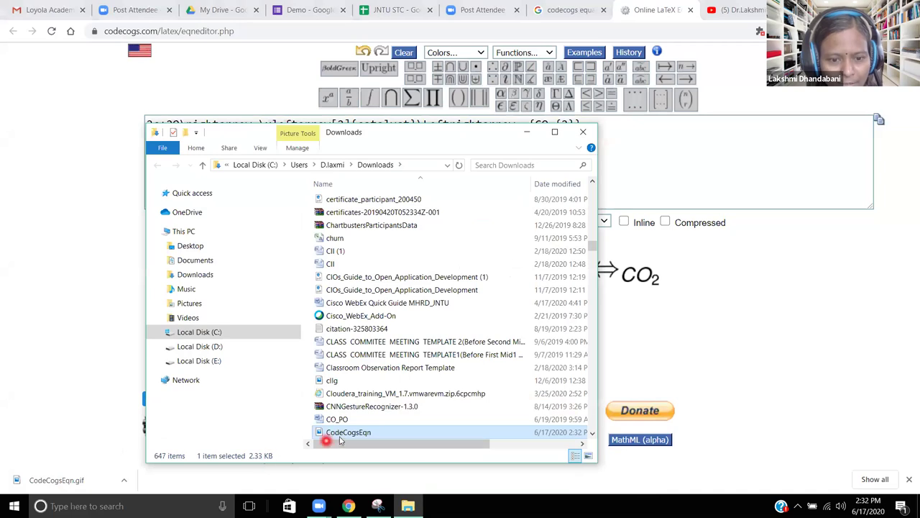
# - Rename the downloaded CodeCogsEqn image as CHEMEQA and close the folder window
pyautogui.rightClick(345, 431)
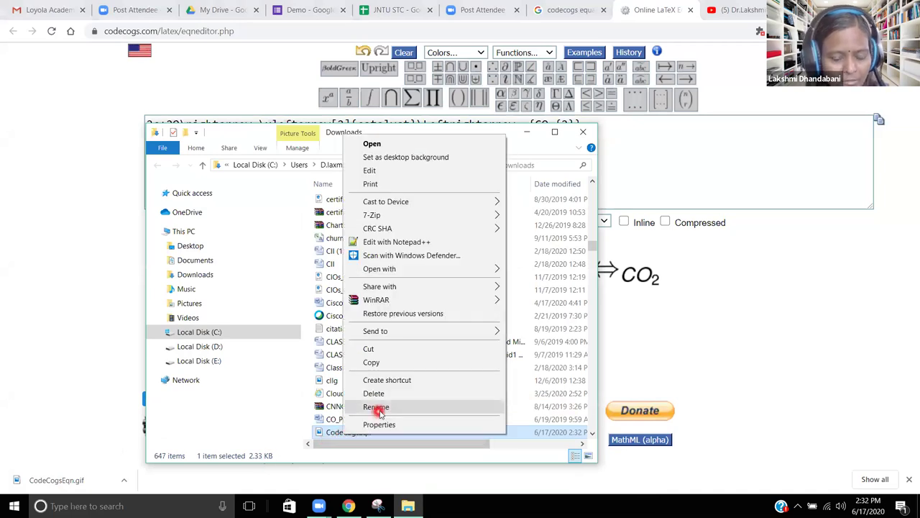
pyautogui.click(376, 407)
pyautogui.write('C')
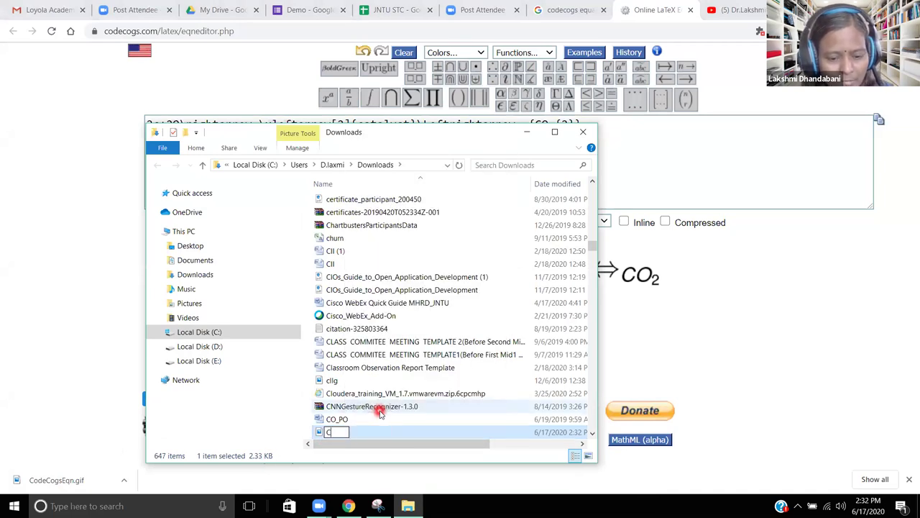
pyautogui.write('HEMEQA')
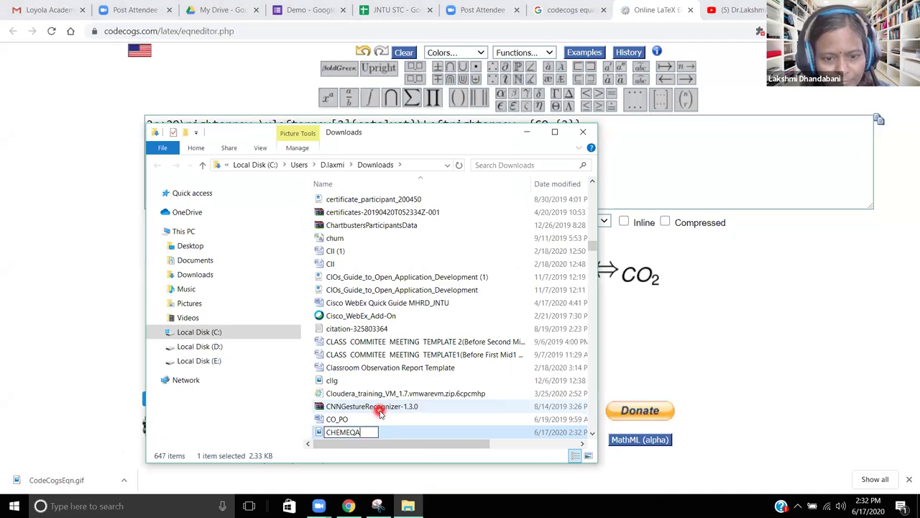
pyautogui.click(207, 246)
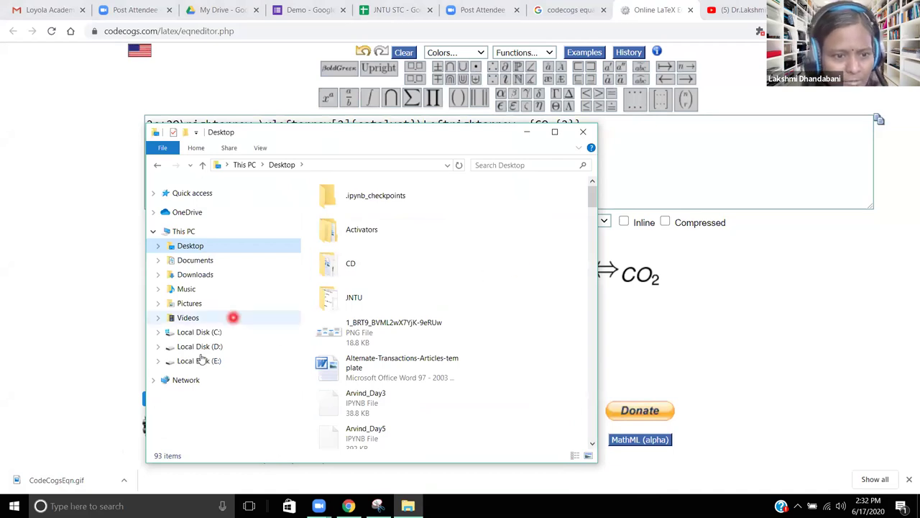
pyautogui.click(583, 131)
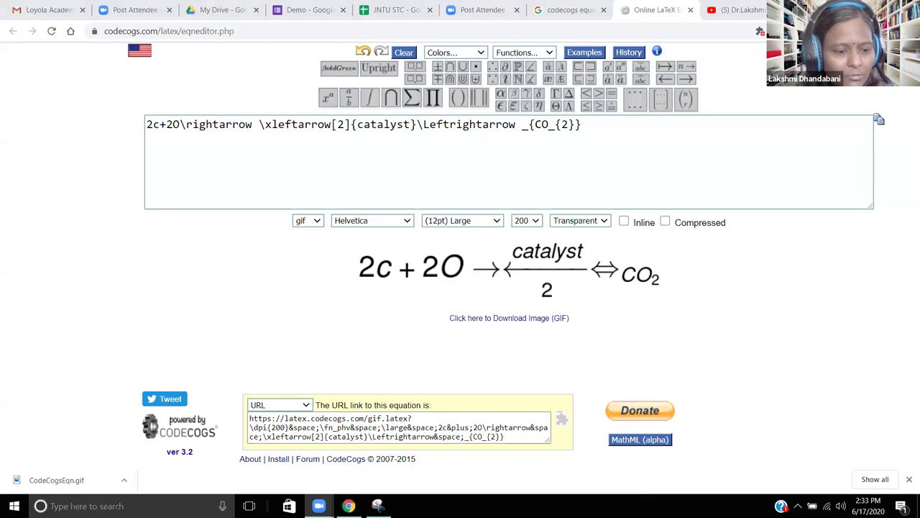
# - Launch Microsoft Office Word 2007 with a blank document
pyautogui.press('super')
pyautogui.write('word')
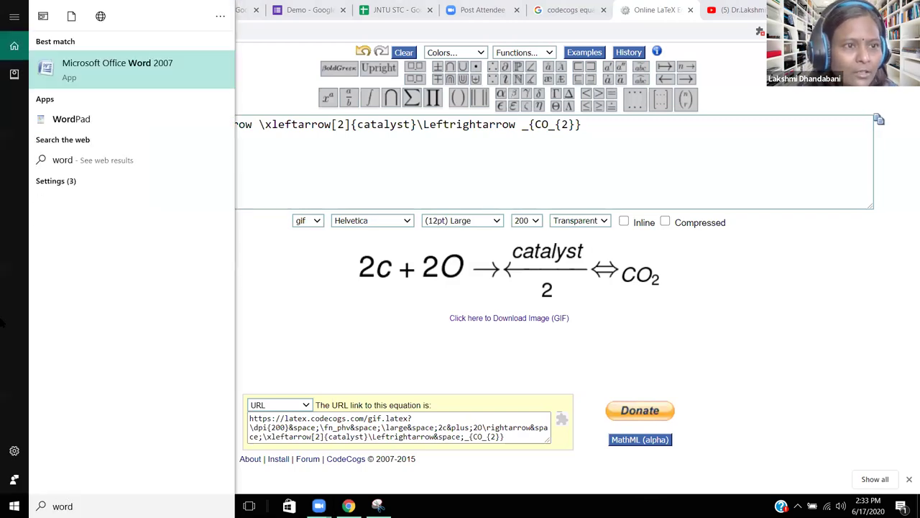
pyautogui.click(171, 75)
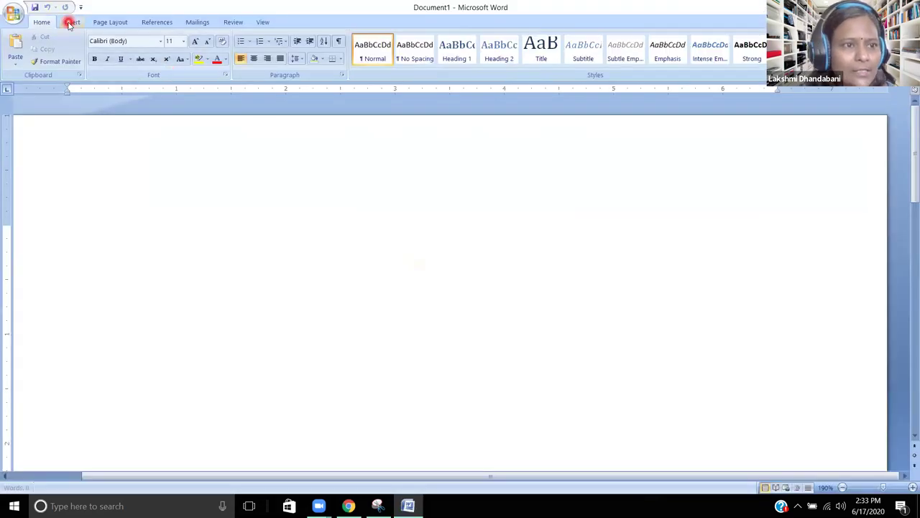
# - Insert the picture CHEMEQA.gif from the Downloads folder into the blank document
pyautogui.click(71, 23)
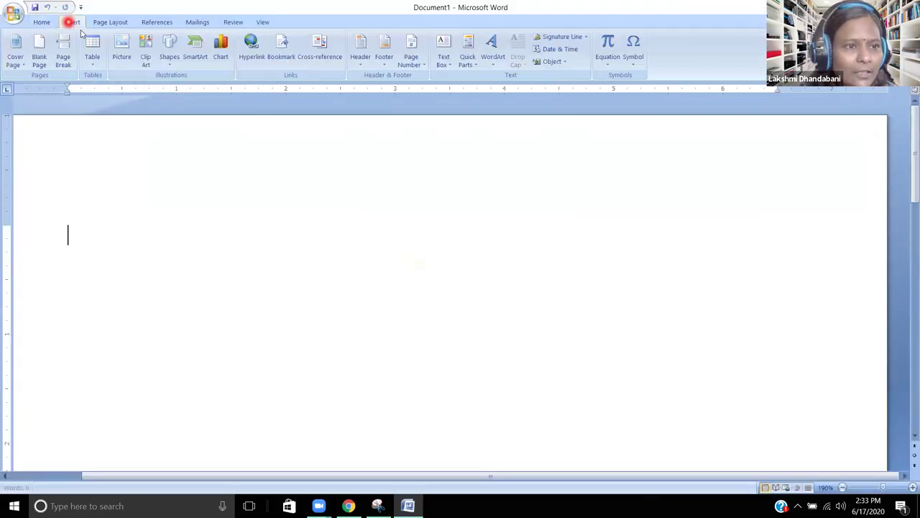
pyautogui.click(121, 49)
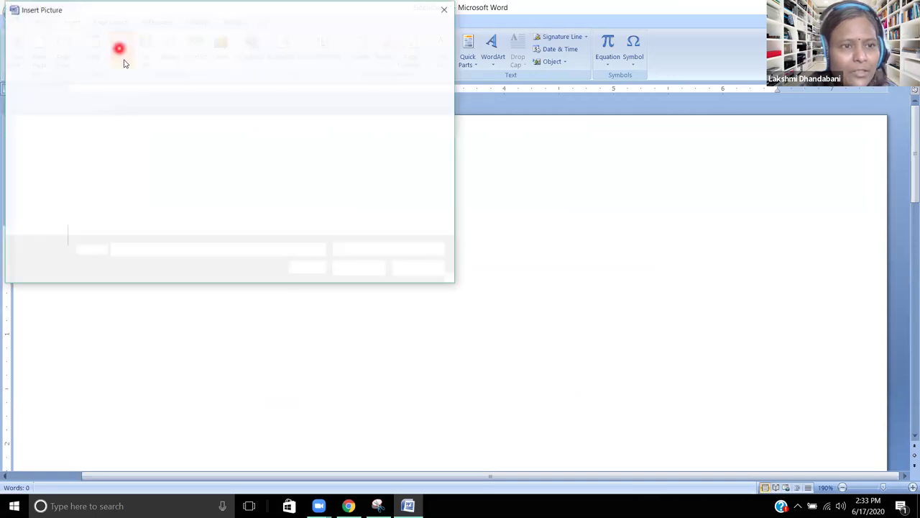
pyautogui.click(59, 133)
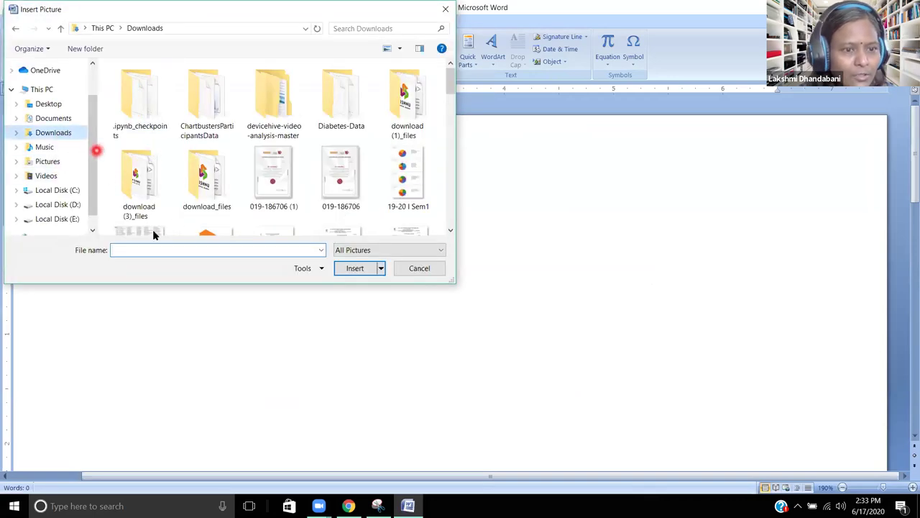
pyautogui.click(146, 253)
pyautogui.write('chem')
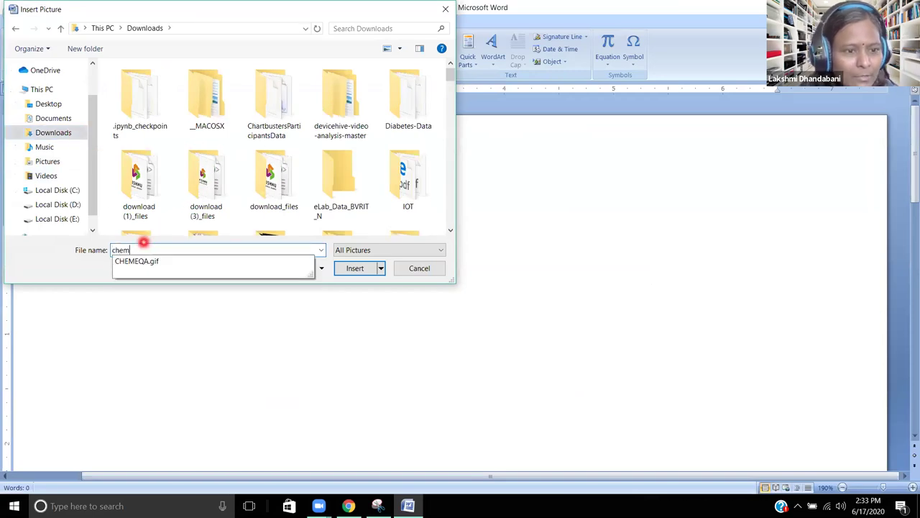
pyautogui.click(158, 261)
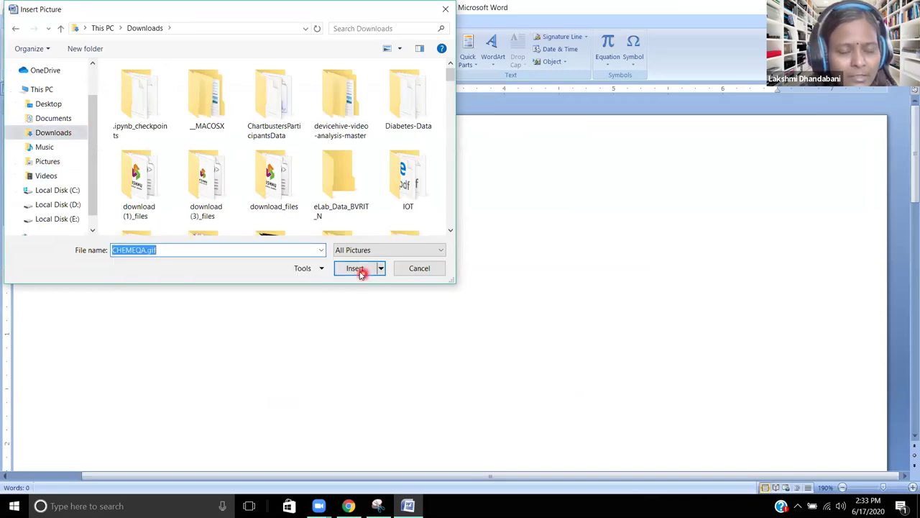
pyautogui.click(357, 269)
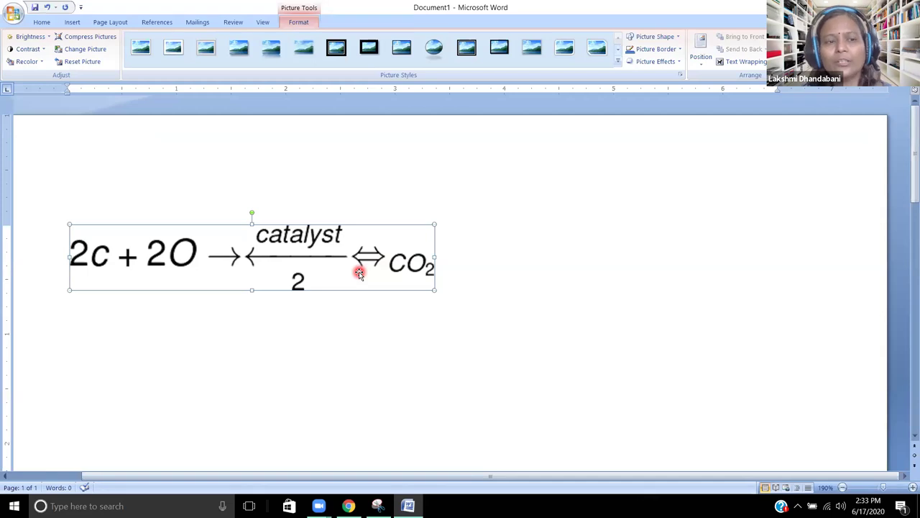
# - Start a new line after the equation picture and shrink the picture proportionally
pyautogui.click(451, 285)
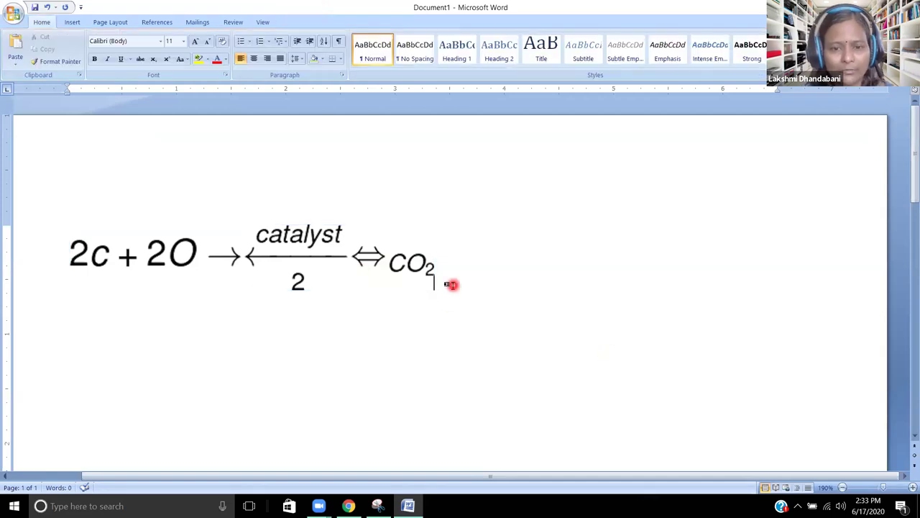
pyautogui.press('Return')
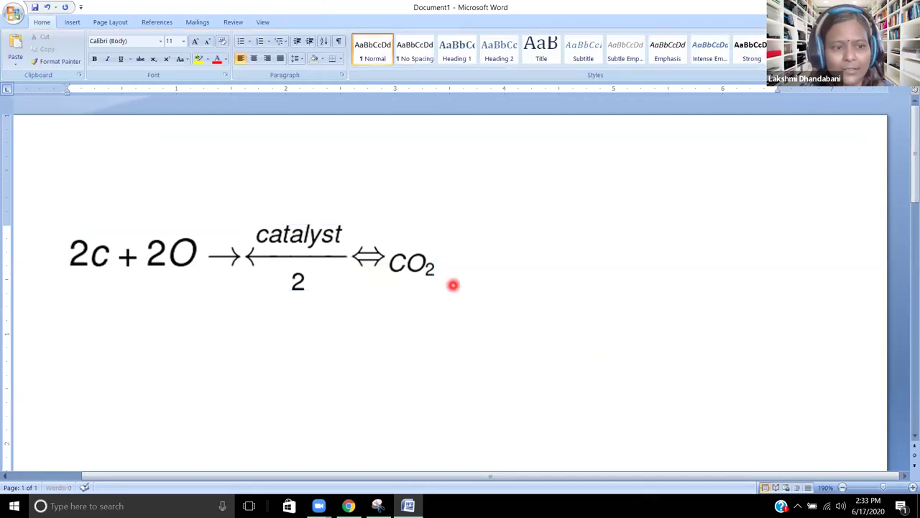
pyautogui.click(334, 263)
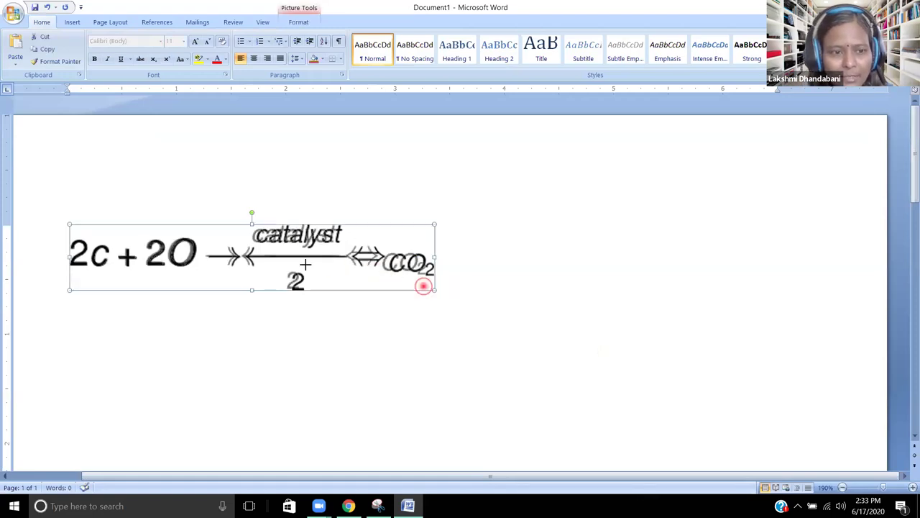